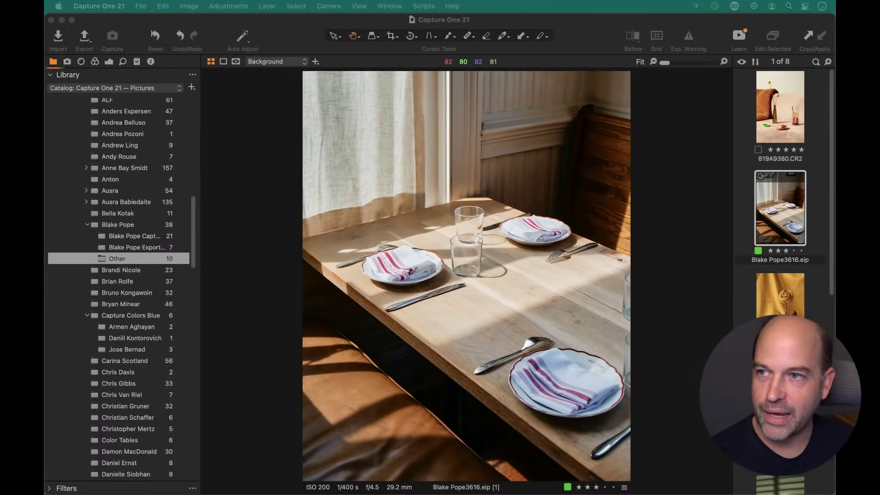
Bring the Capture One catalog window forward and list the folders containing the catalog.
left_click(262, 125)
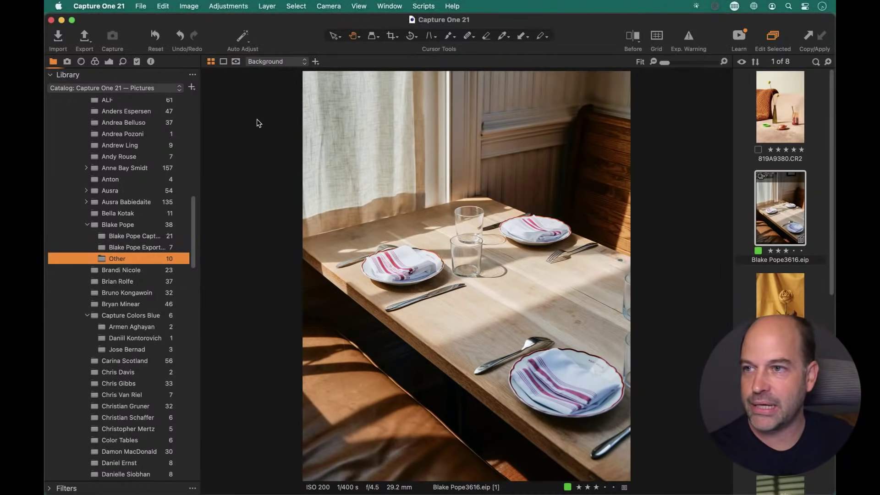
left_click(412, 20, "super")
Reveal the Capture One 21 catalog in Finder's Pictures folder and select its 12.22 GB size.
left_click(415, 41)
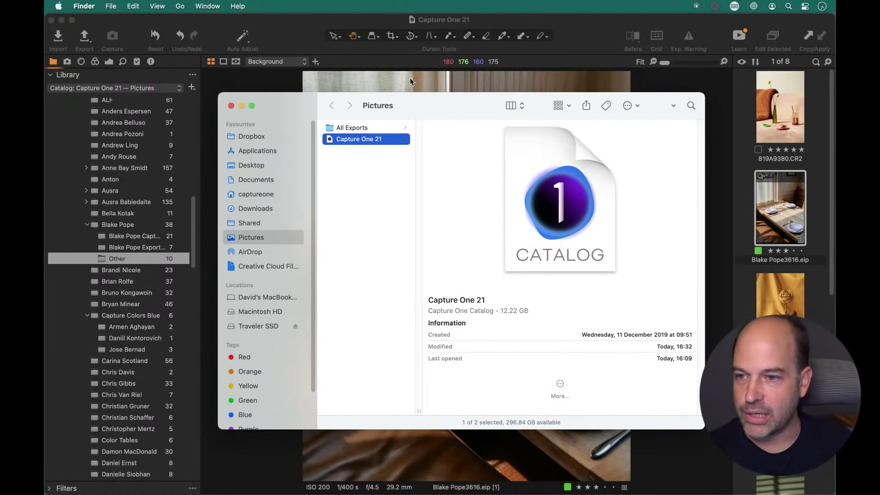
left_click_drag(530, 312, 485, 311)
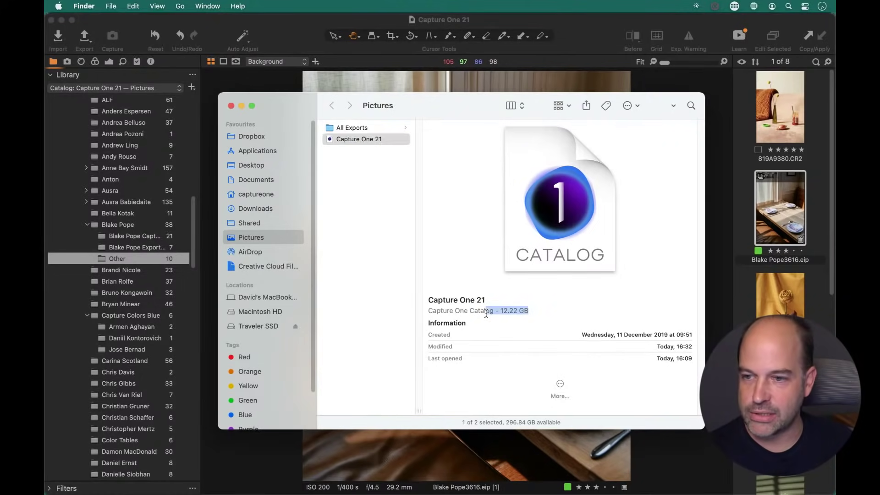
scroll(147, 170, "up", 15)
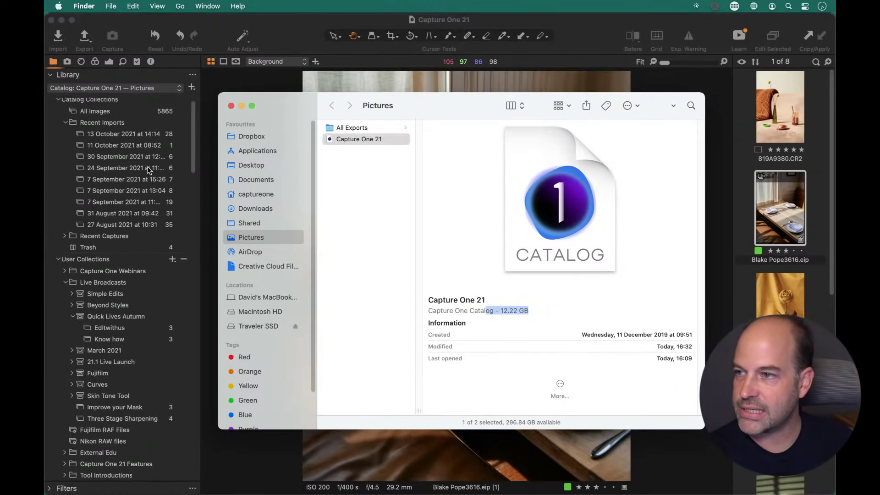
scroll(147, 170, "down", 10)
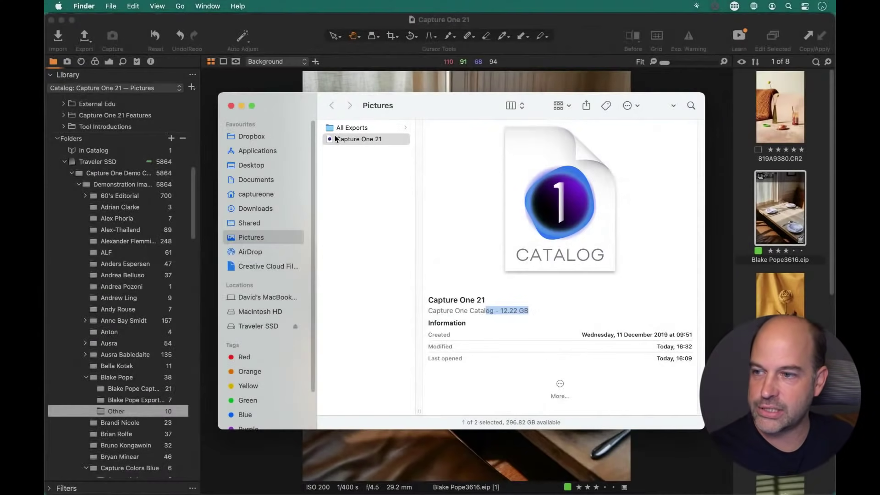
scroll(135, 252, "up", 5)
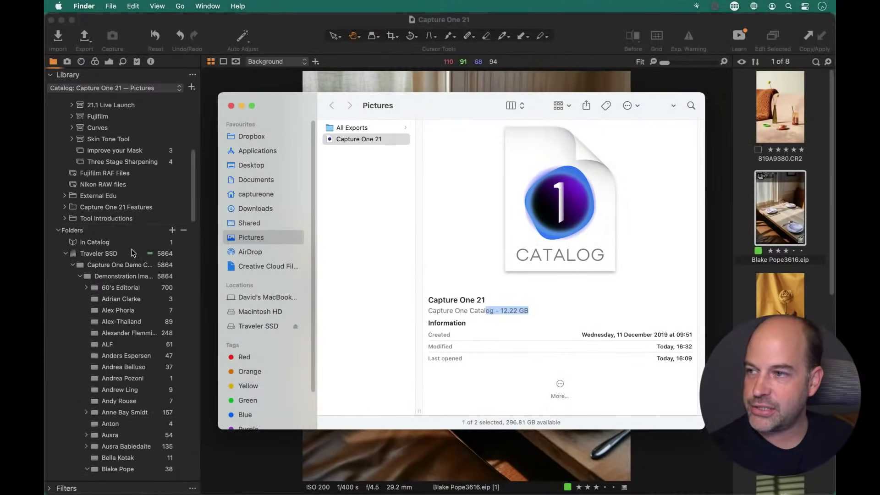
scroll(141, 248, "down", 3)
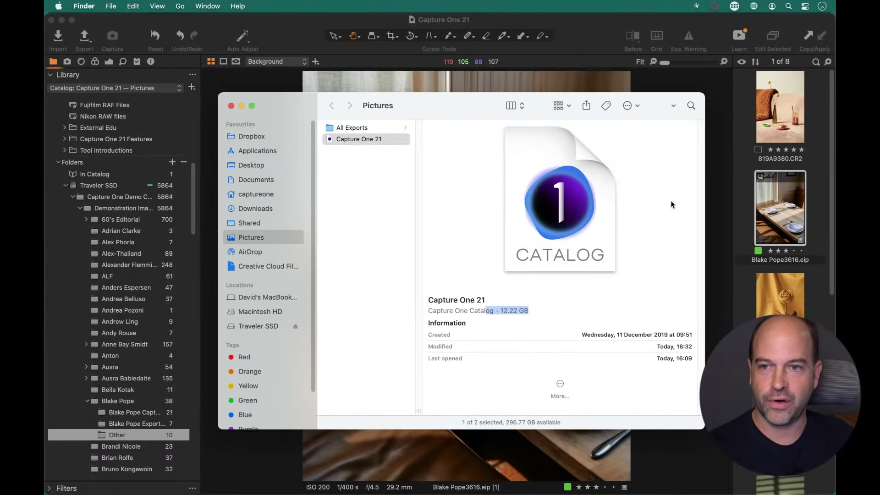
left_click(708, 197)
Browse the Other folder's images with the arrow keys, ending back on 819A9380.CR2.
left_click(780, 138)
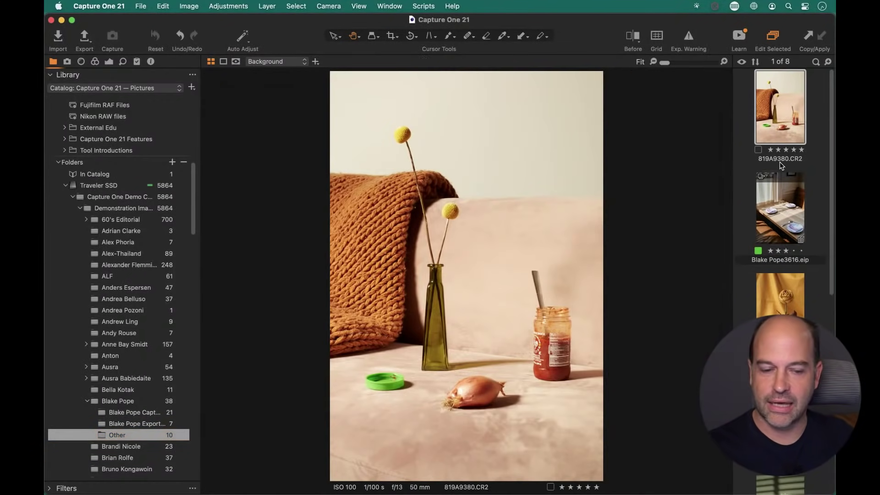
key("Down")
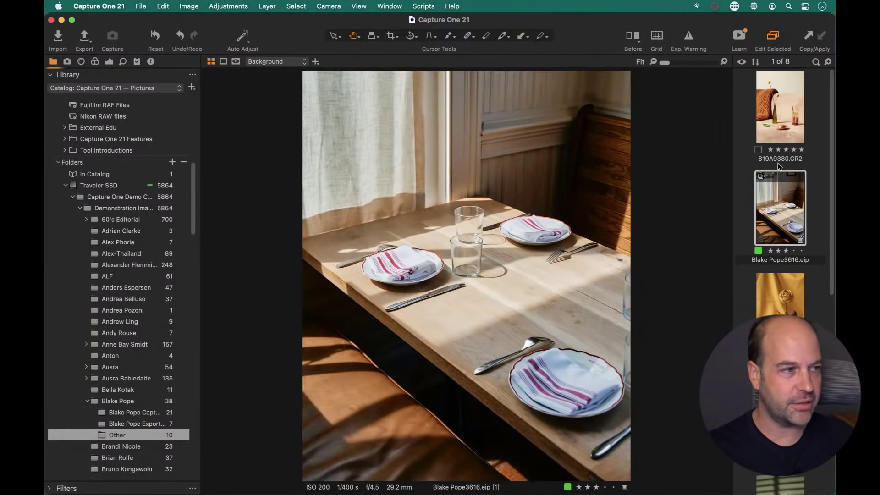
key("Down")
key("Down")
key("Down")
key("Down")
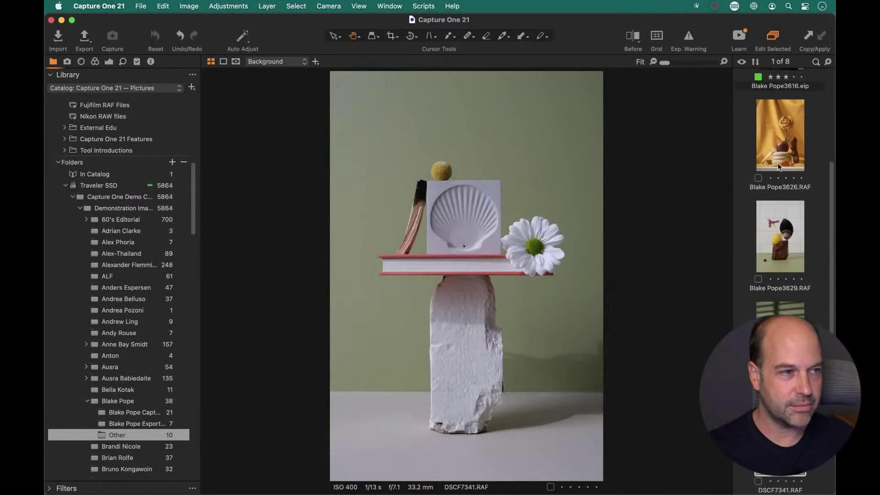
key("Down")
key("Down")
key("Down")
key("Down")
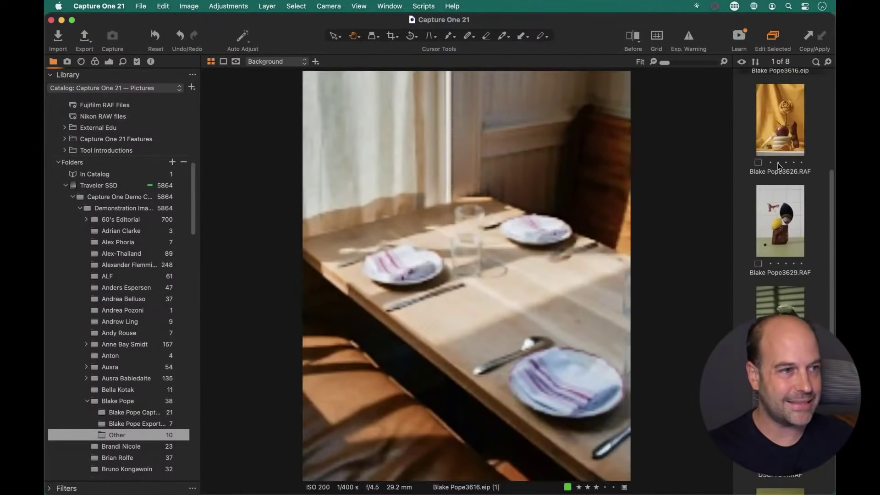
key("Up")
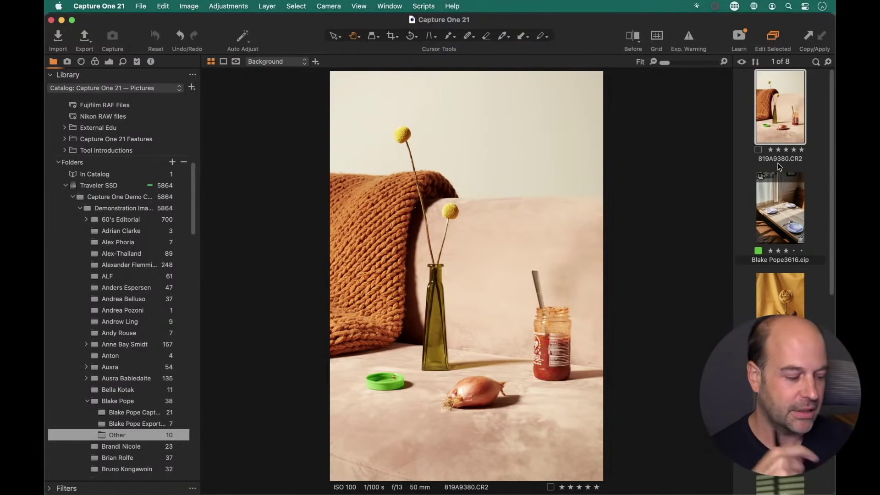
key("Down")
key("Down")
key("Down")
key("Down")
key("Down")
key("Down")
key("Down")
key("Up")
key("Up")
key("Up")
key("Up")
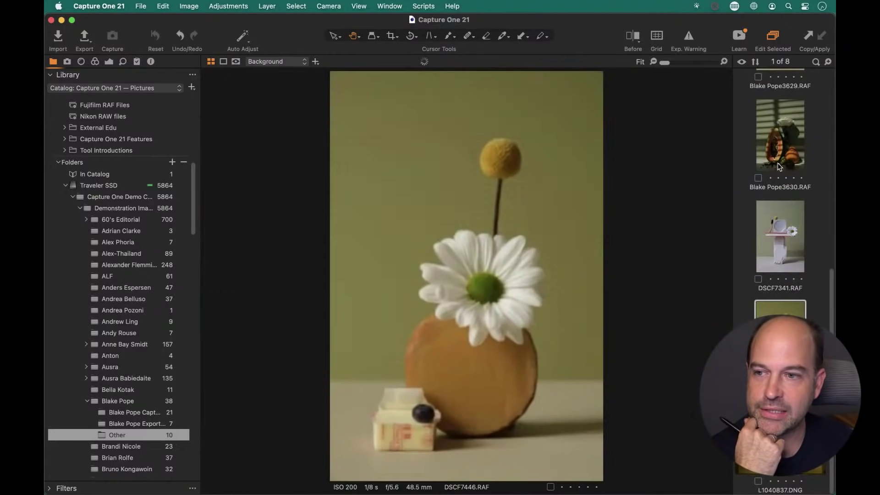
key("Up")
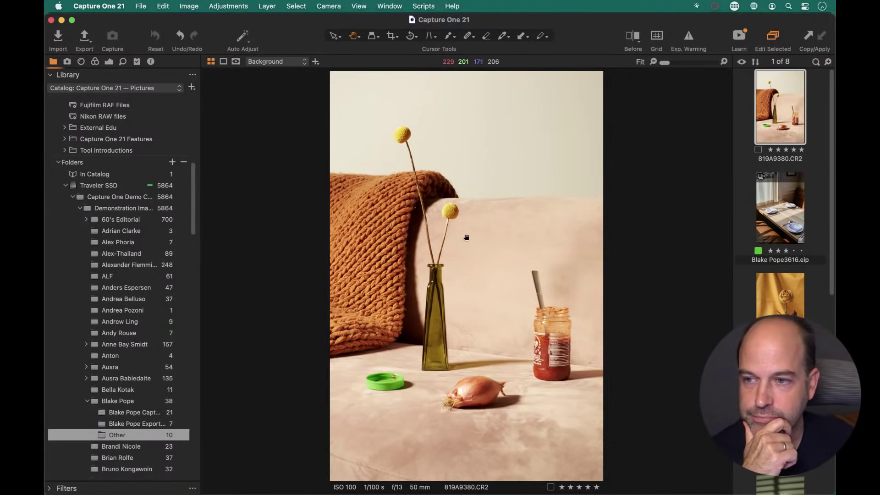
left_click(441, 274)
left_click_drag(441, 274, 555, 259)
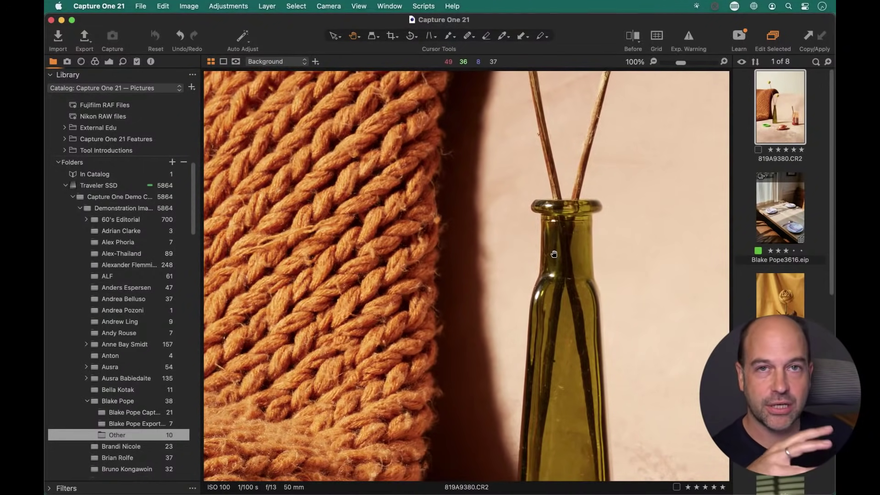
left_click_drag(563, 260, 515, 212)
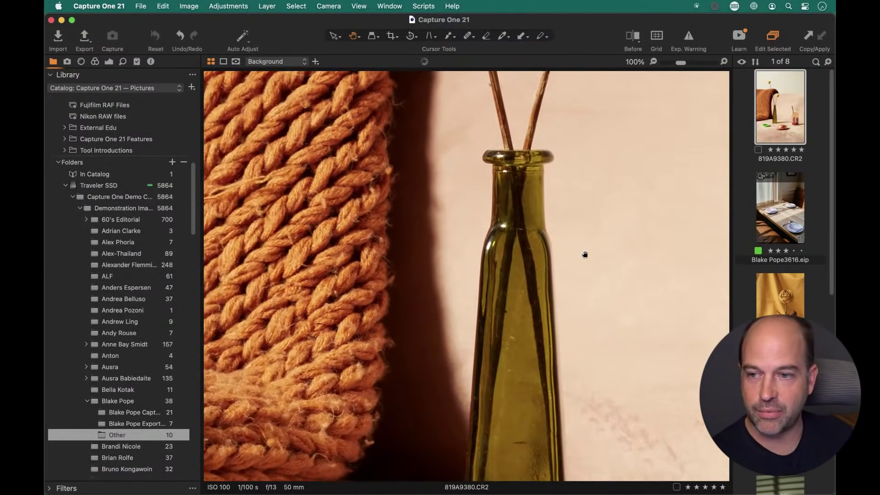
left_click_drag(531, 277, 625, 236)
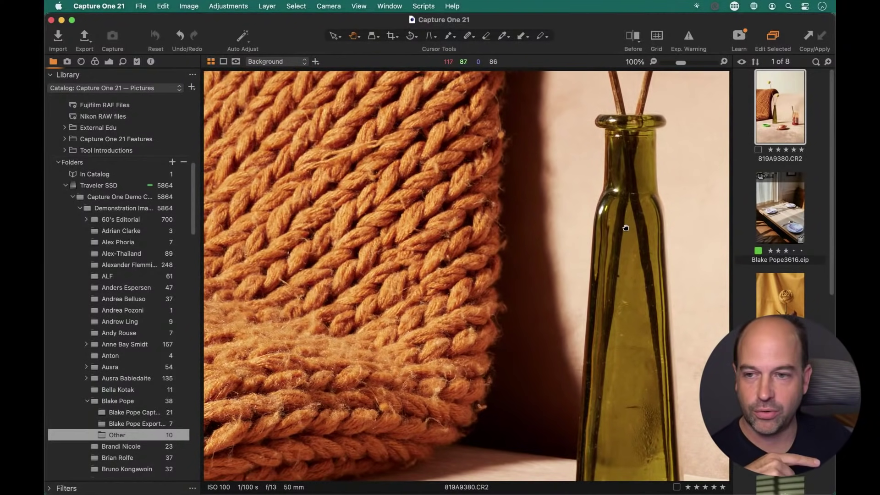
double_click(625, 227)
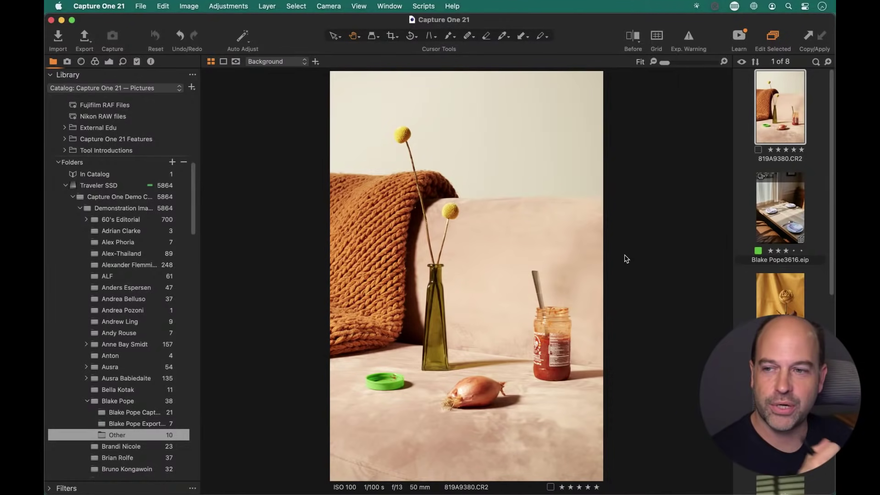
Switch to Finder's Pictures window showing the 12.22 GB Capture One 21 catalog.
key("super+Tab")
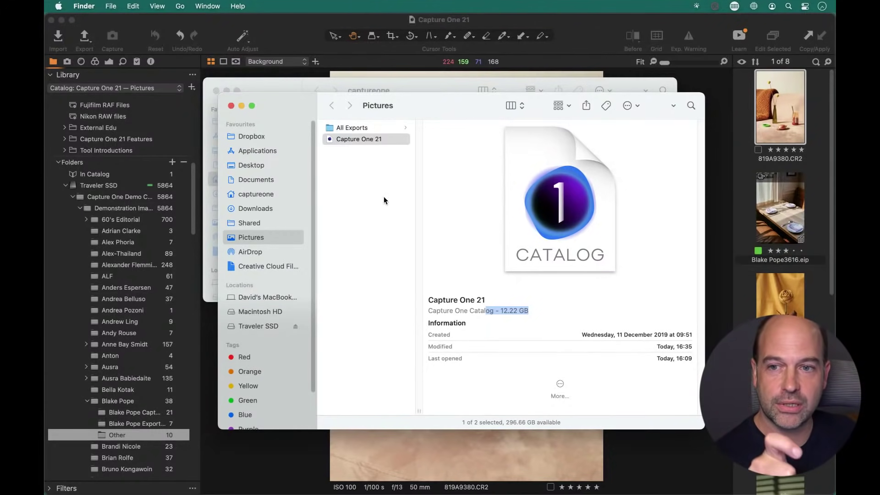
Return to Capture One 21 with 819A9380.CR2 displayed in the viewer.
left_click(710, 222)
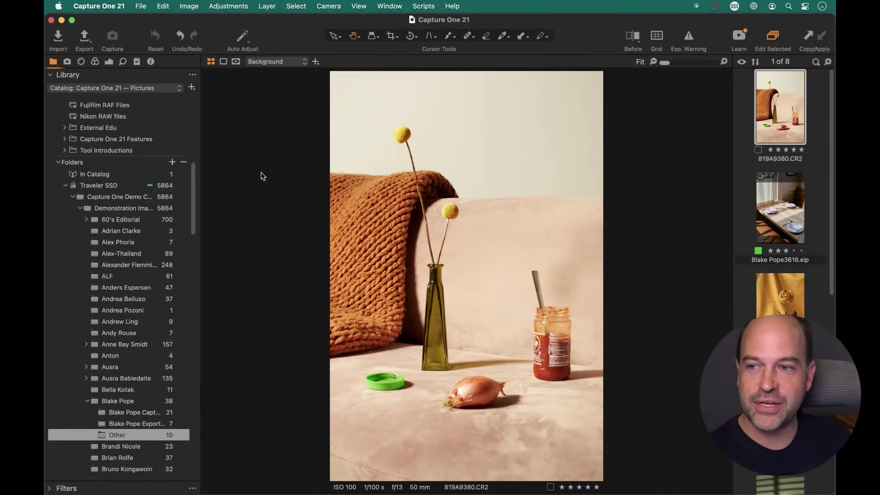
Lower the Image preferences' Preview Image Size from 3840 to 2560 px and close preferences.
left_click(108, 5)
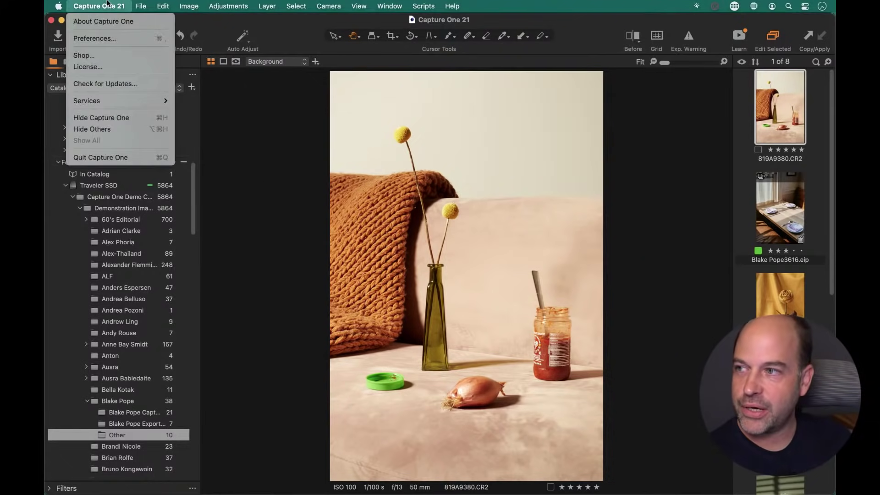
left_click(120, 40)
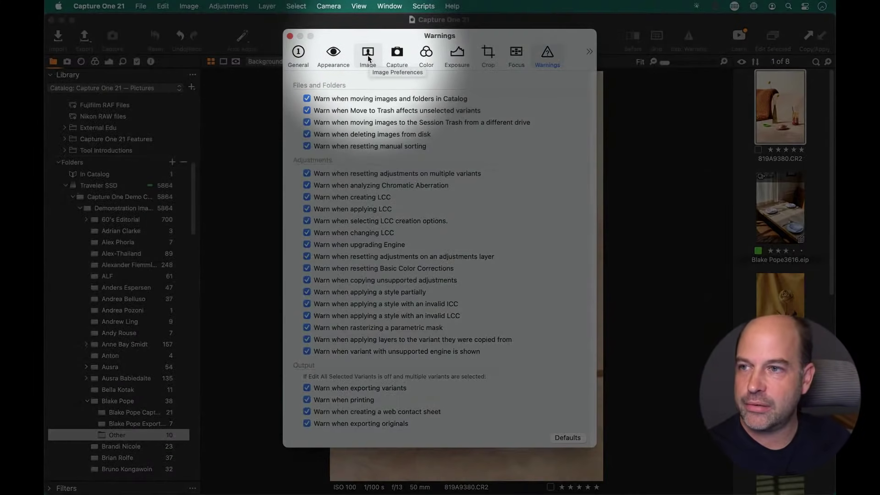
left_click(368, 55)
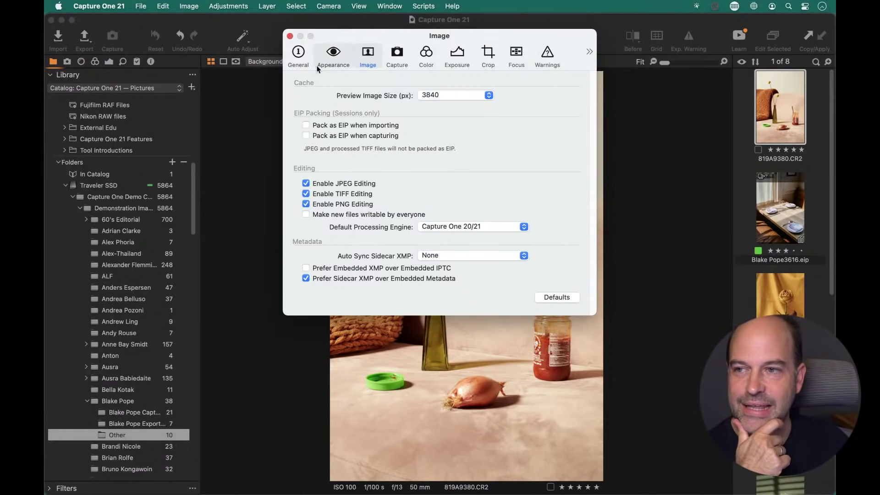
left_click(465, 95)
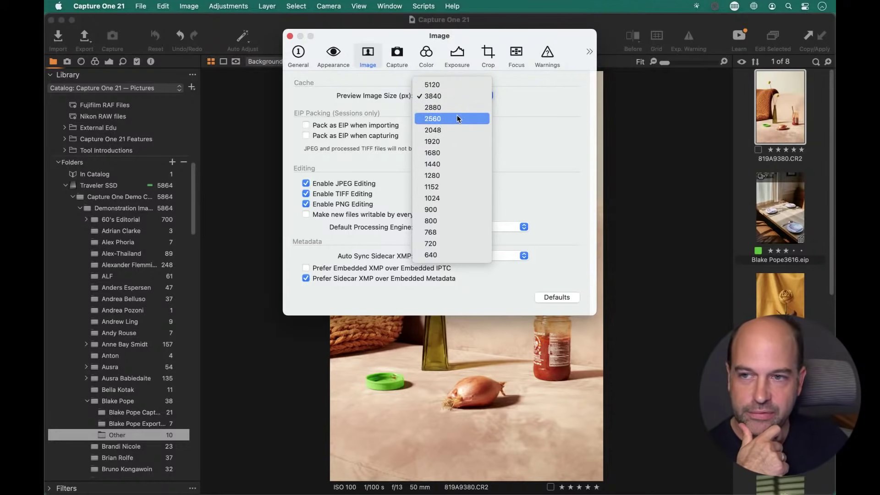
left_click(520, 104)
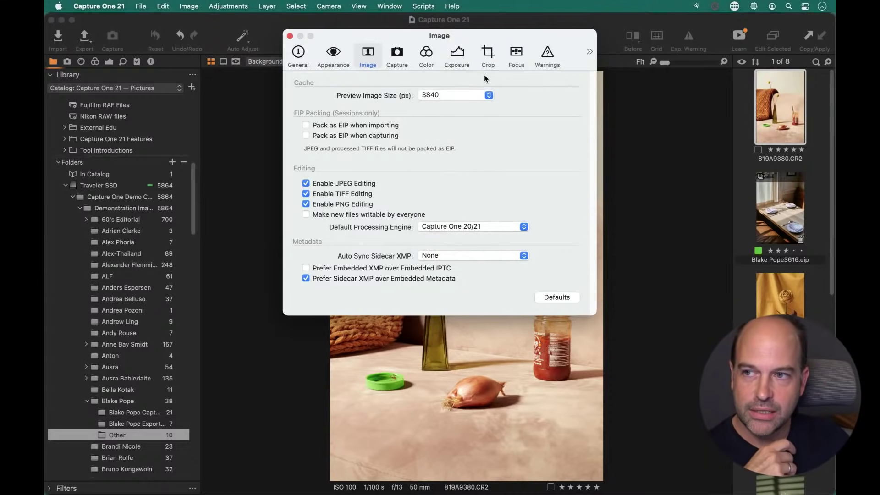
left_click(471, 96)
left_click(488, 120)
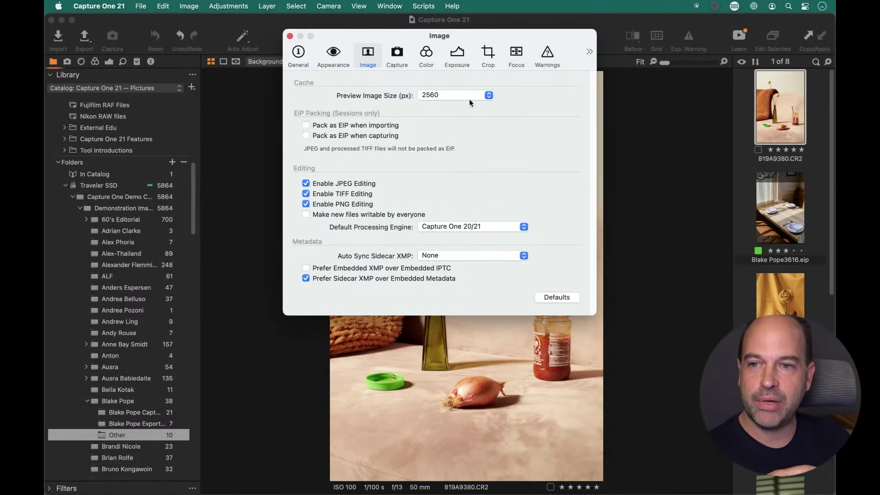
key("super+w")
Step back to 819A9380.CR2 and reopen preferences, confirming Preview Image Size at 2560 px.
key("Down")
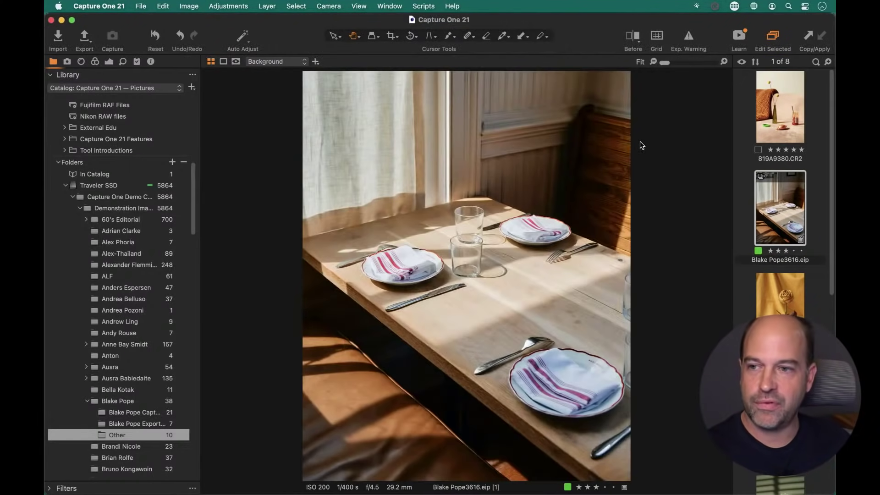
key("Down")
key("Down")
key("Up")
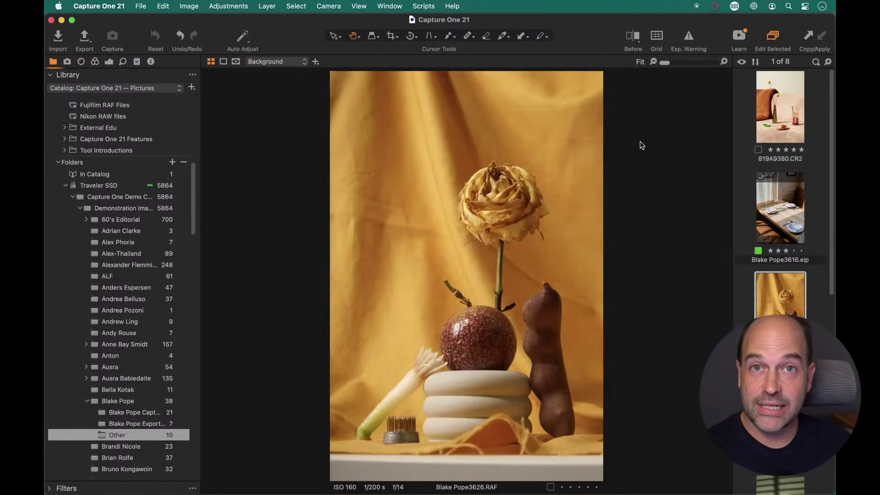
key("Up")
key("Up")
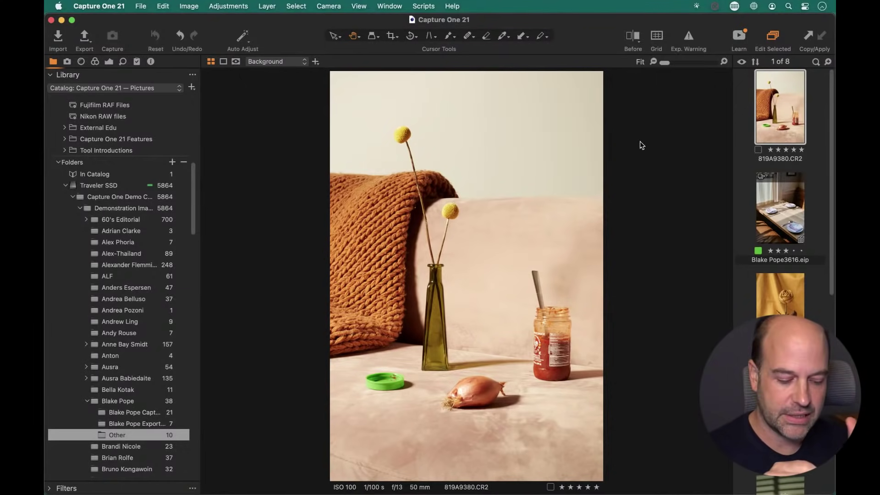
key("super+comma")
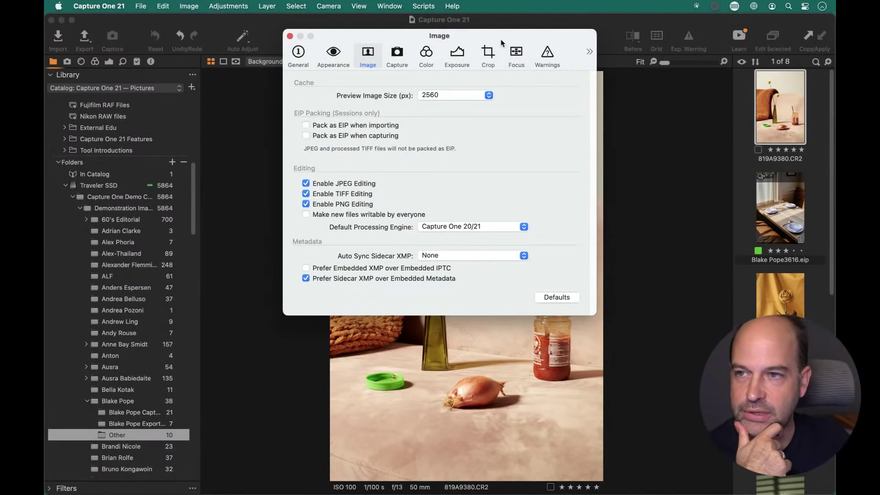
left_click_drag(501, 39, 510, 108)
Set Preview Image Size back to 3840 px in the Image preferences.
left_click(468, 166)
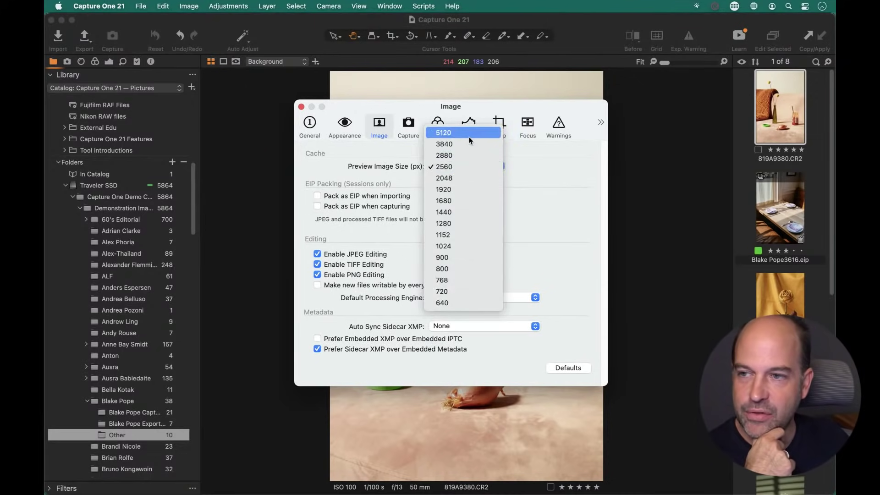
left_click(467, 143)
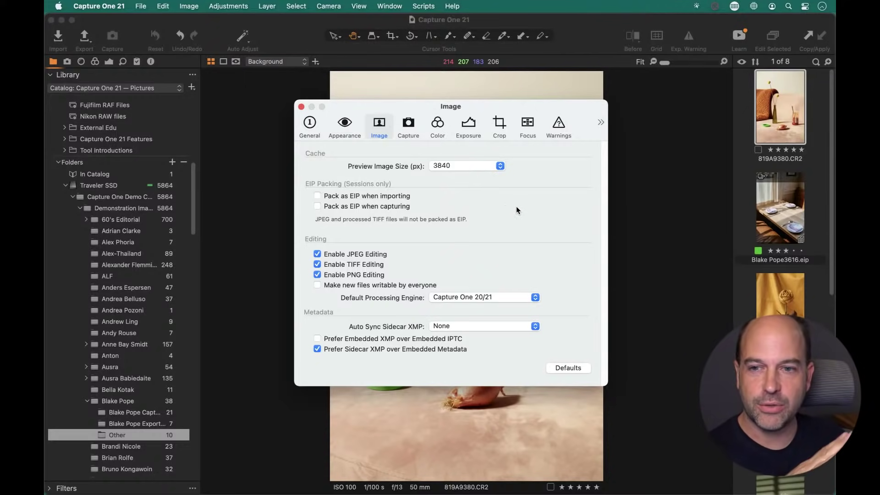
Select all eight images, regenerate their previews, and show the Activities progress window.
left_click(781, 123)
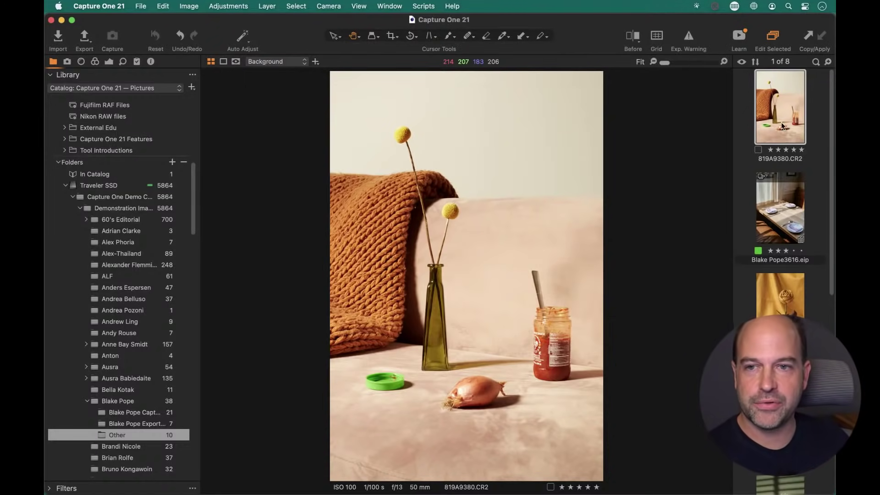
scroll(789, 186, "down", 10)
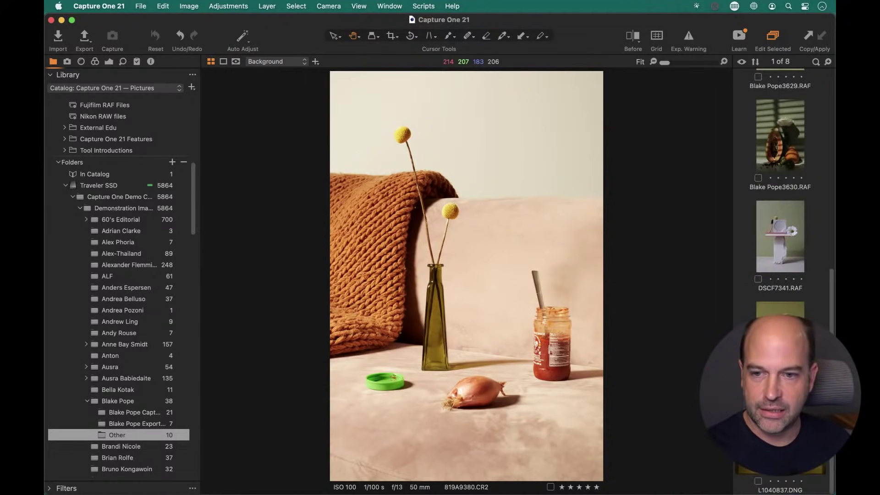
key("super+a")
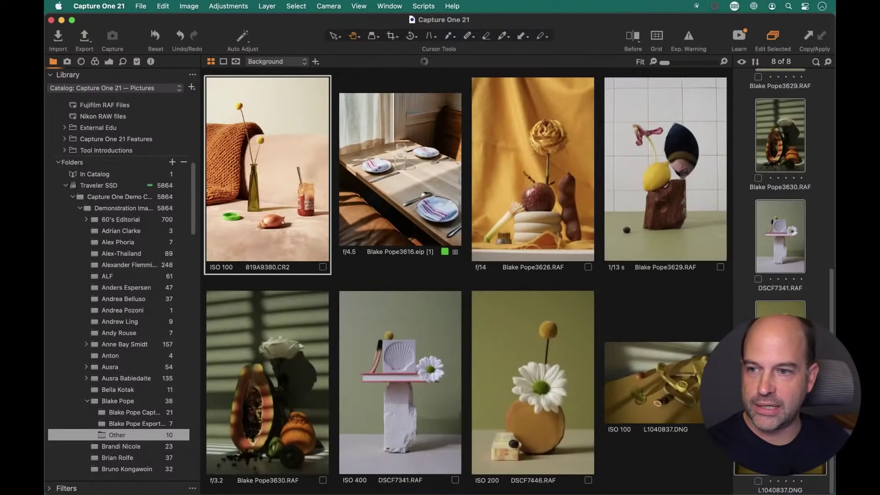
left_click(189, 6)
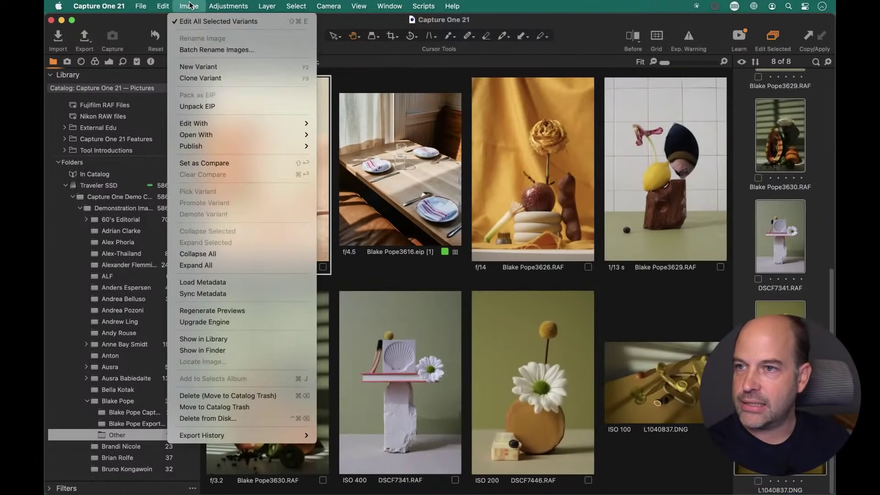
left_click(271, 311)
left_click(395, 5)
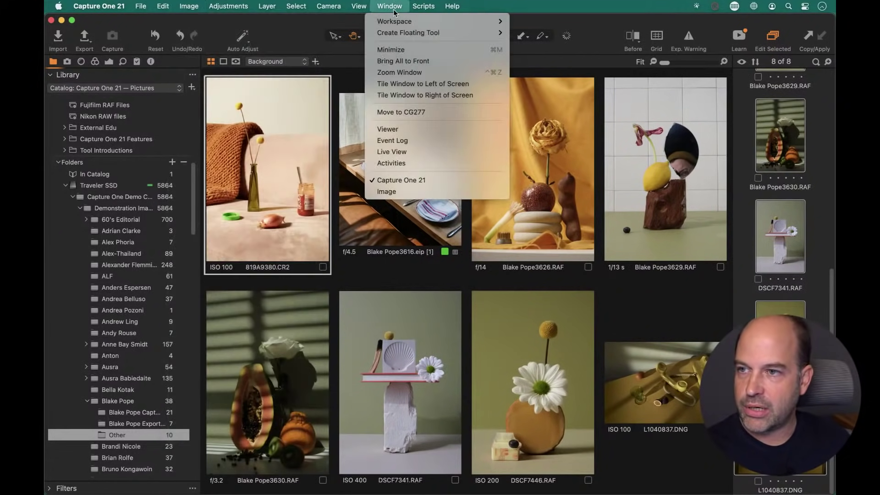
left_click(423, 163)
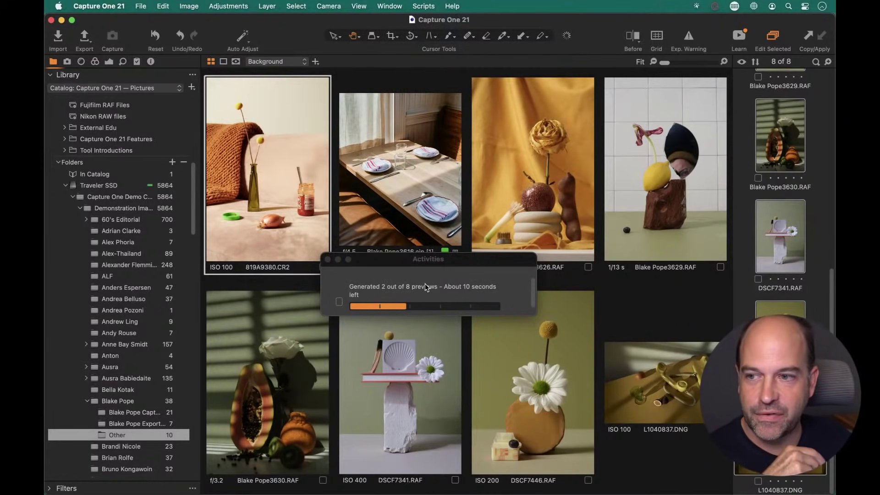
Inspect the daisy image at 100% while previews build, then close Activities and view DSCF7341.RAF.
left_click(752, 307)
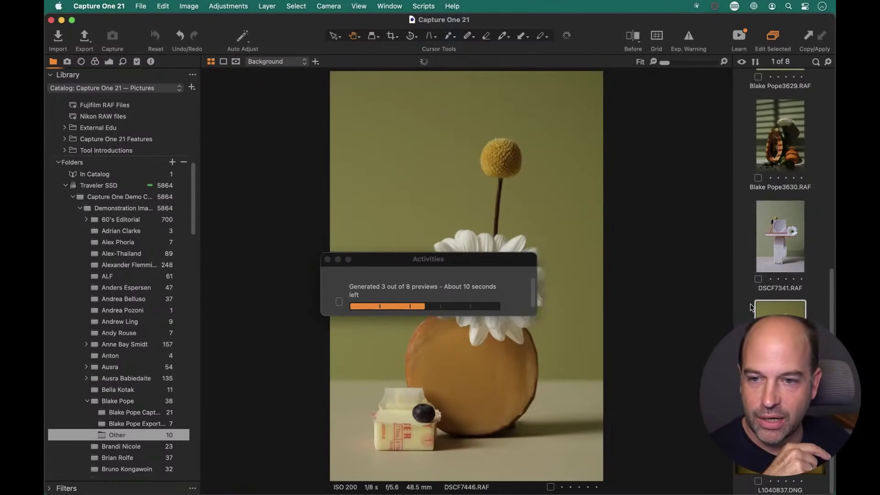
left_click_drag(471, 260, 360, 369)
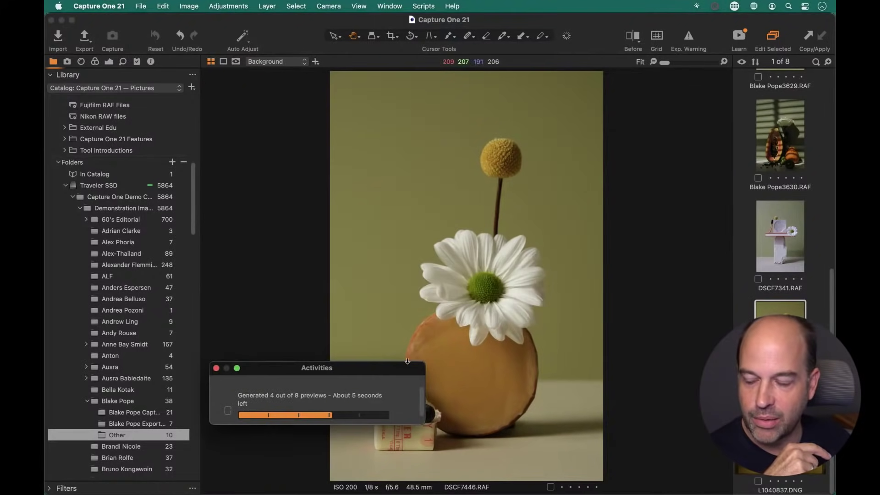
left_click(512, 300)
left_click_drag(510, 314, 632, 281)
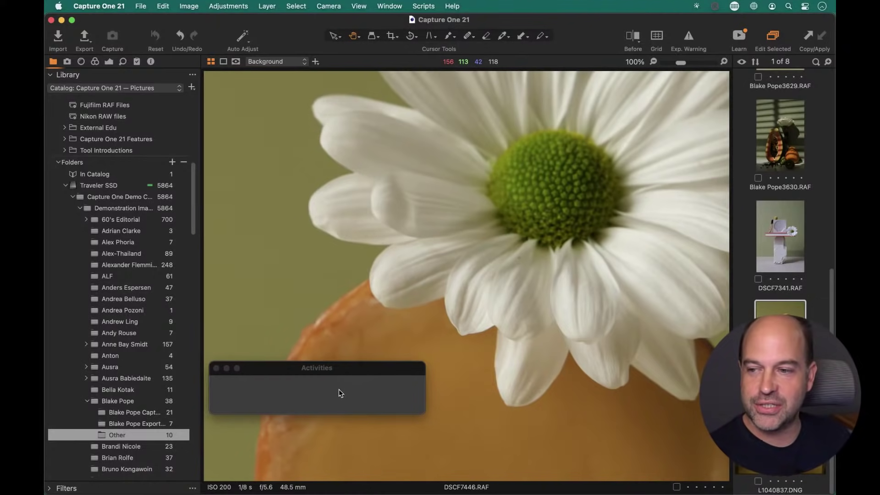
left_click_drag(338, 369, 429, 317)
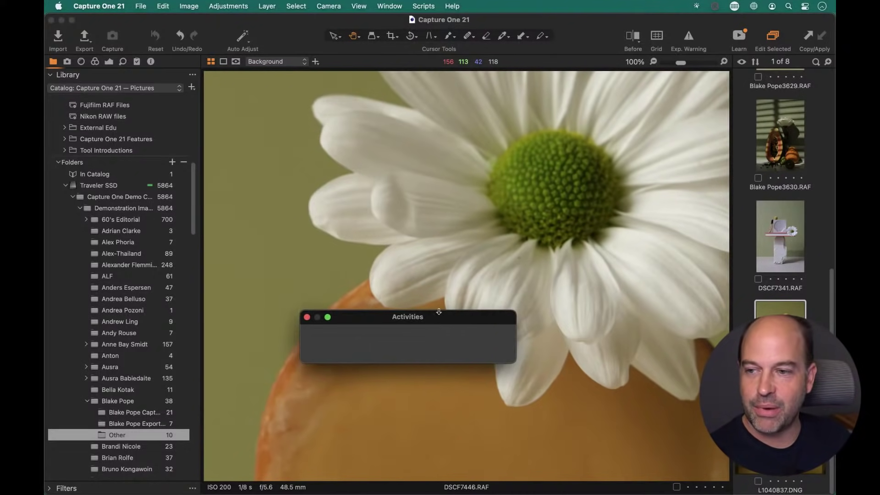
left_click(307, 317)
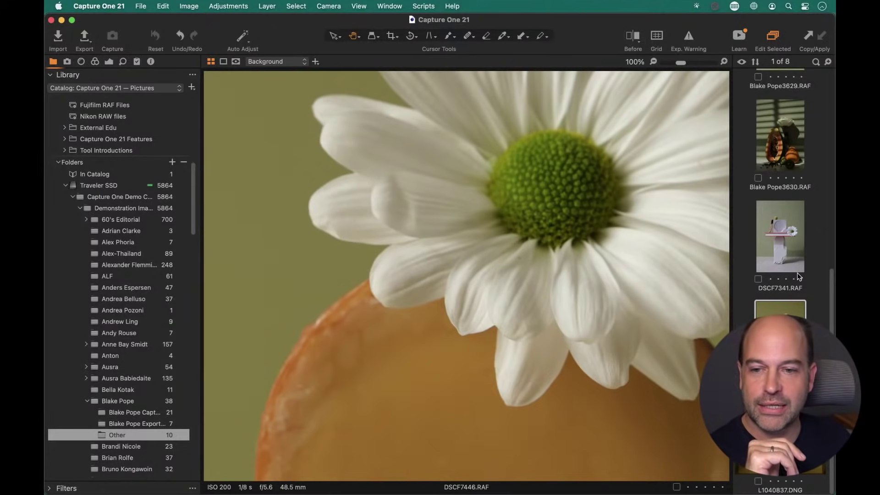
left_click(769, 244)
Fit DSCF7341.RAF in the viewer and reopen preferences to check the 3840 px preview size.
double_click(630, 290)
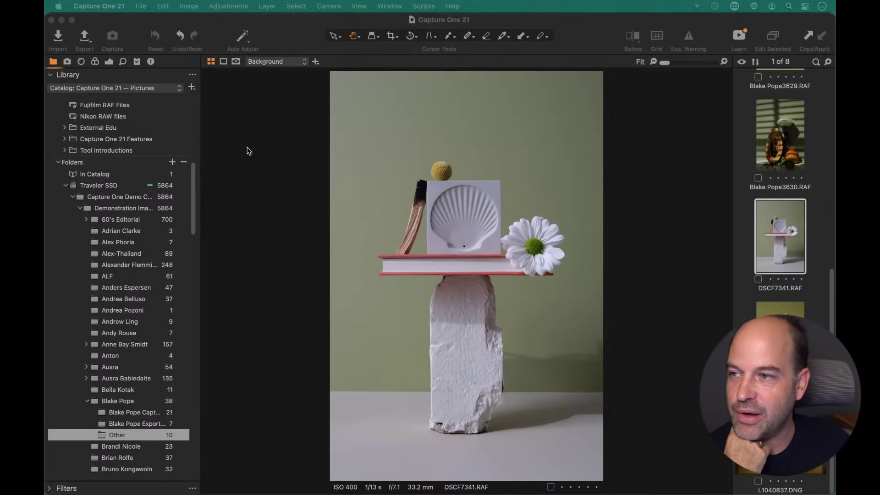
left_click(247, 146)
left_click(111, 6)
left_click(116, 37)
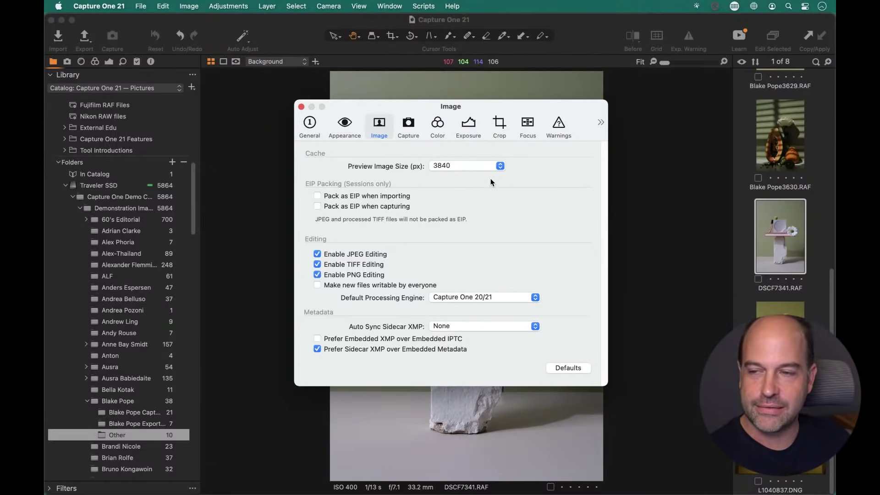
Leave Preview Image Size at 3840 px, close Preferences, and advance to L1040837.DNG.
left_click(466, 167)
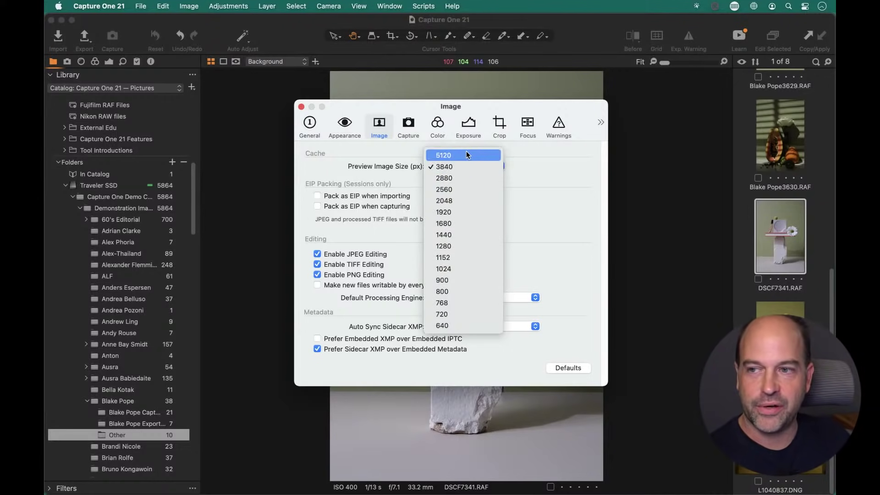
left_click(472, 166)
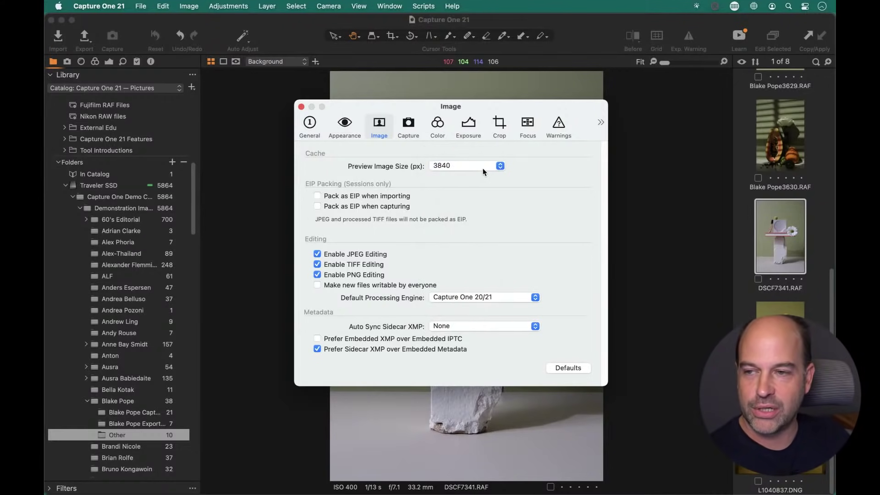
left_click(480, 166)
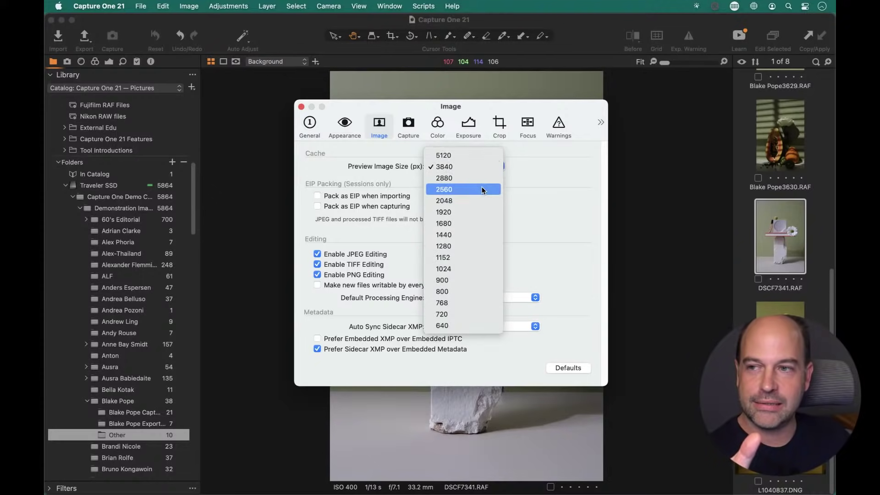
left_click(476, 108)
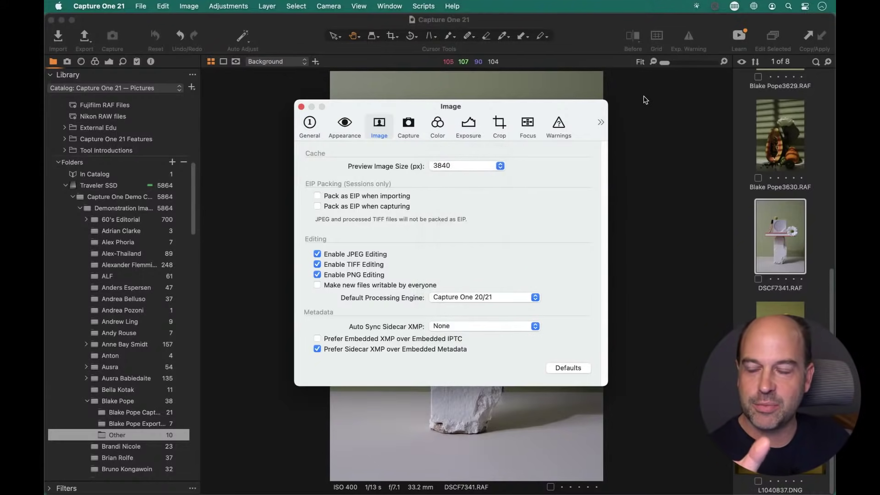
key("super+w")
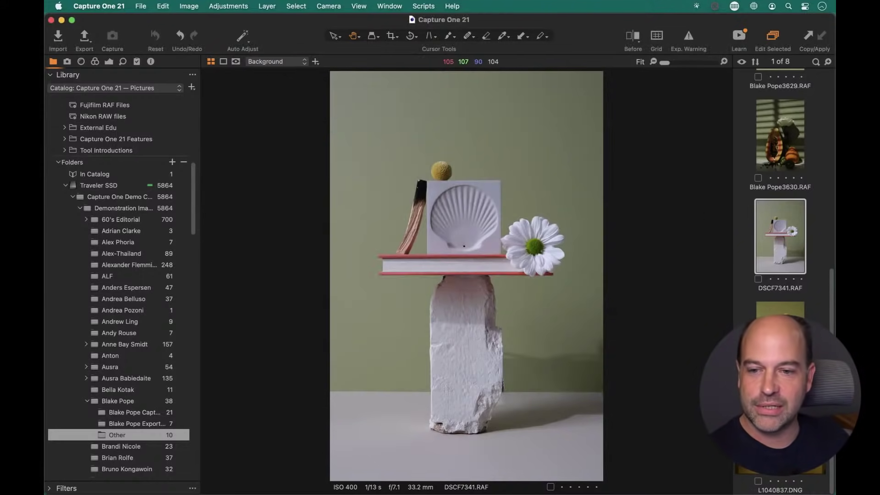
key("Right")
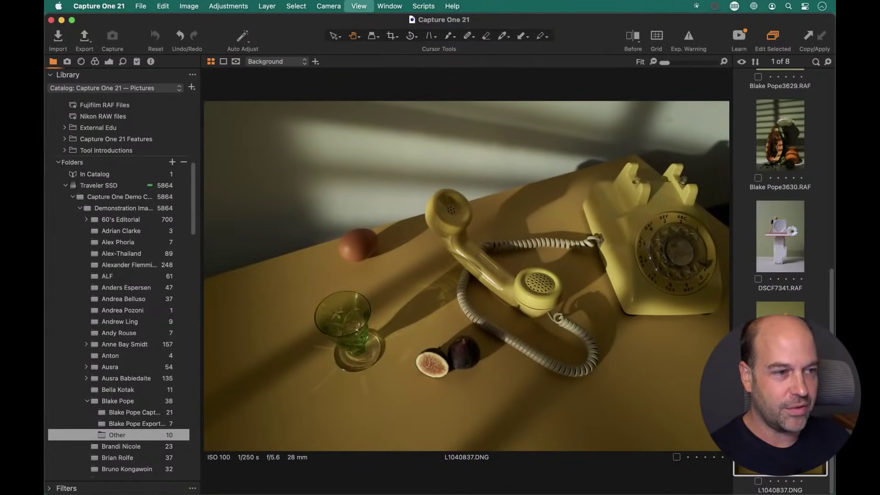
Show the telephone photo full screen and bring up the preview generation progress window.
key("ctrl+super+f")
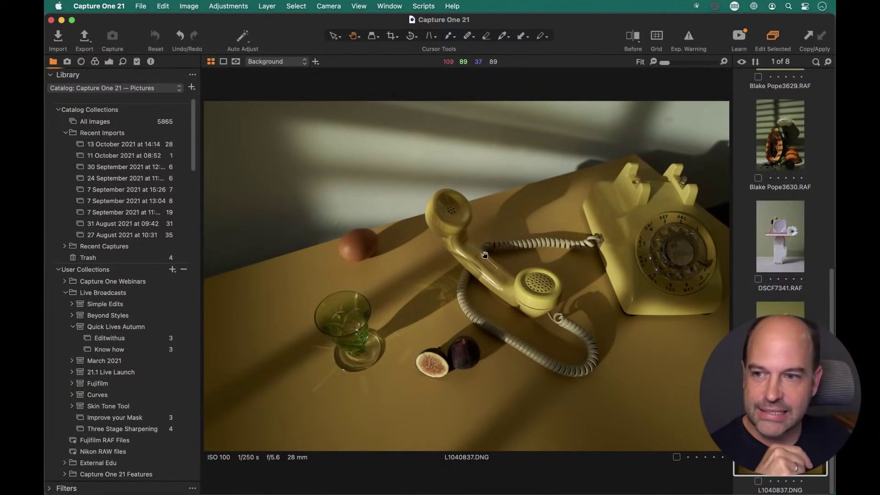
left_click(389, 6)
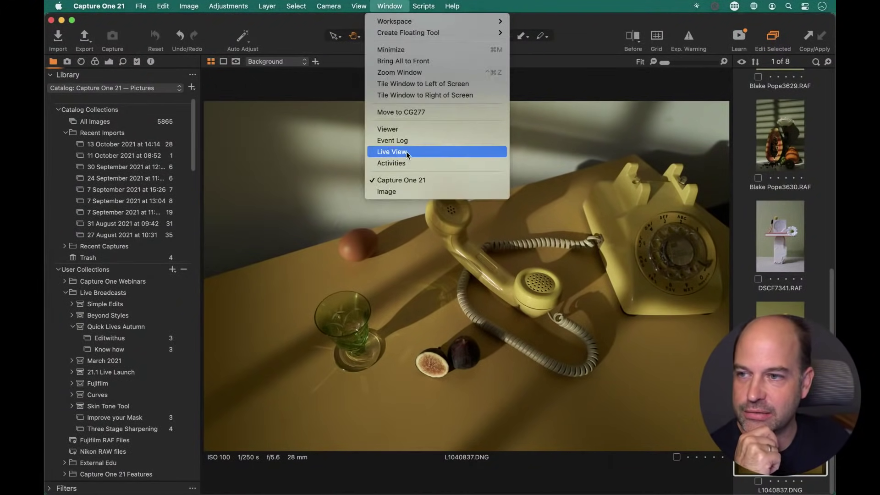
left_click(408, 163)
Close the progress window, inspect the telephone handset at 100%, then fit the whole still life.
left_click(307, 317)
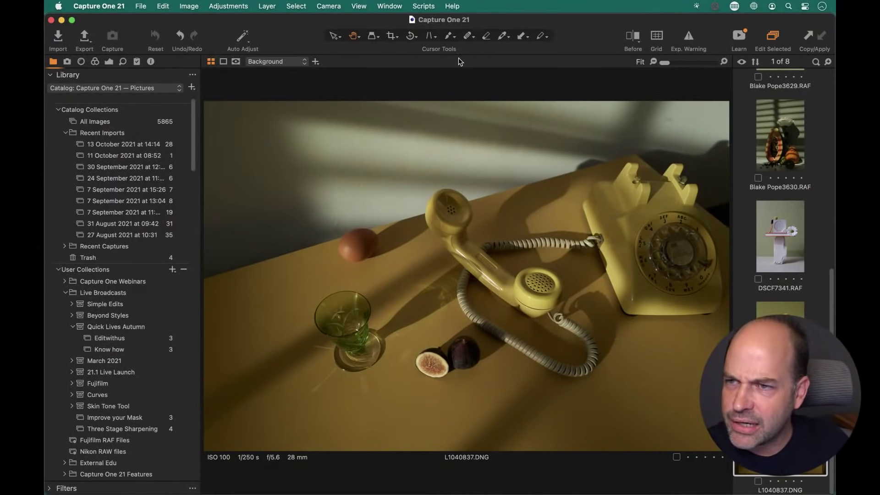
double_click(477, 153)
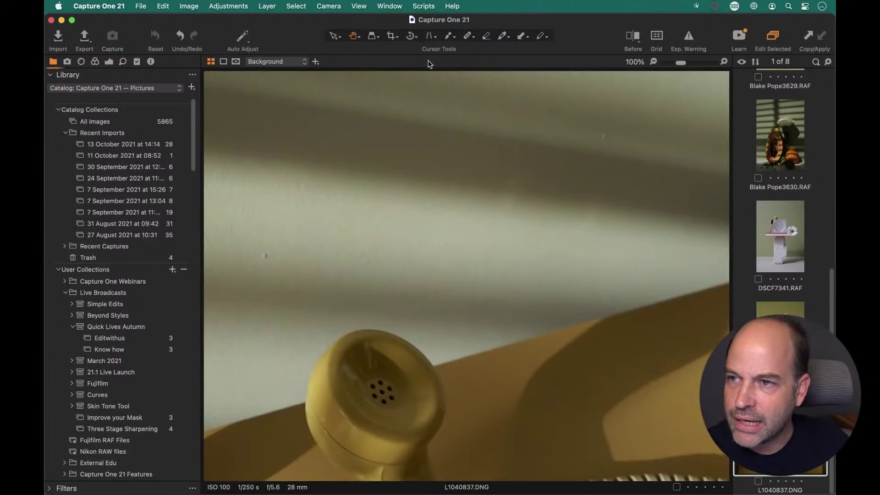
double_click(471, 152)
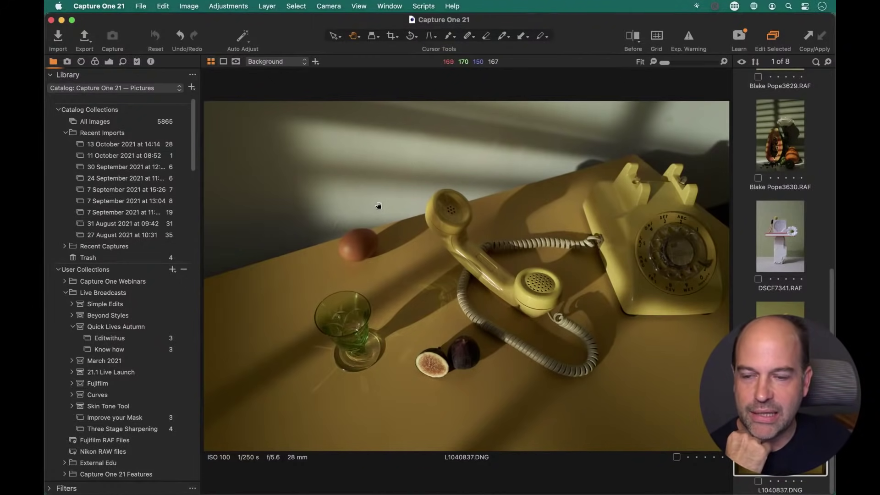
Confirm About Capture One shows Capture One 21 Pro build 14.4.0.135, then scroll the Library.
left_click(98, 6)
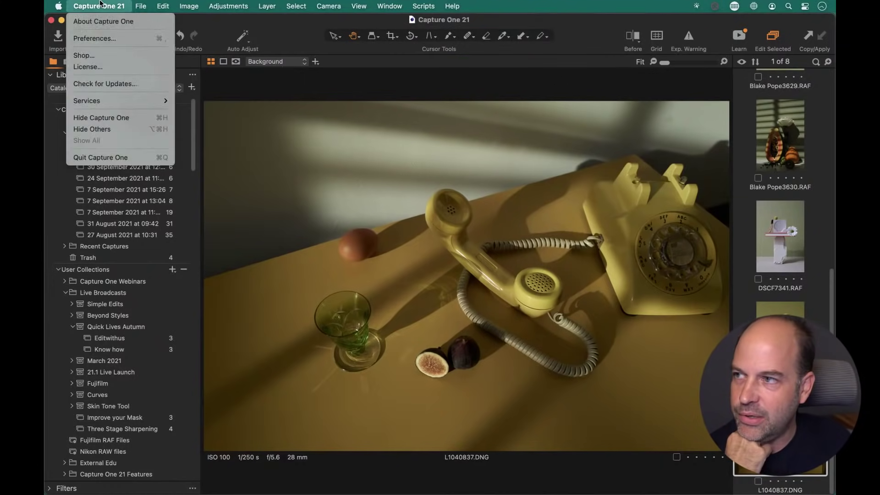
left_click(102, 14)
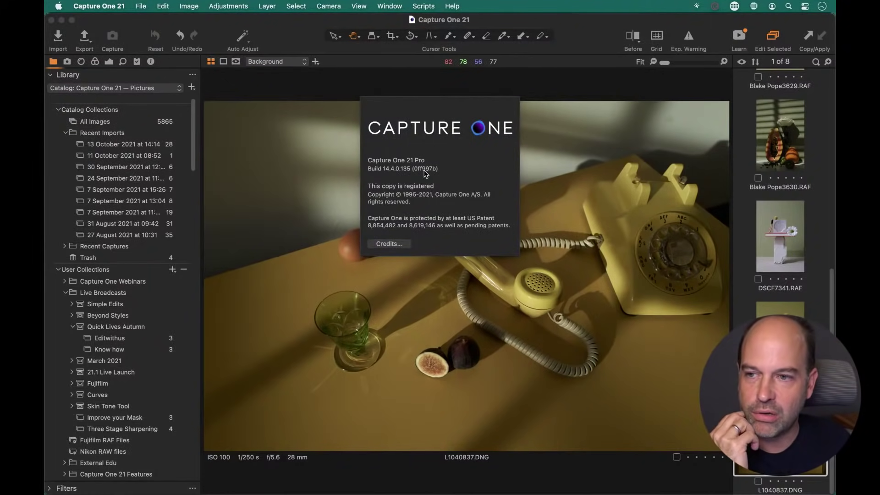
left_click(474, 207)
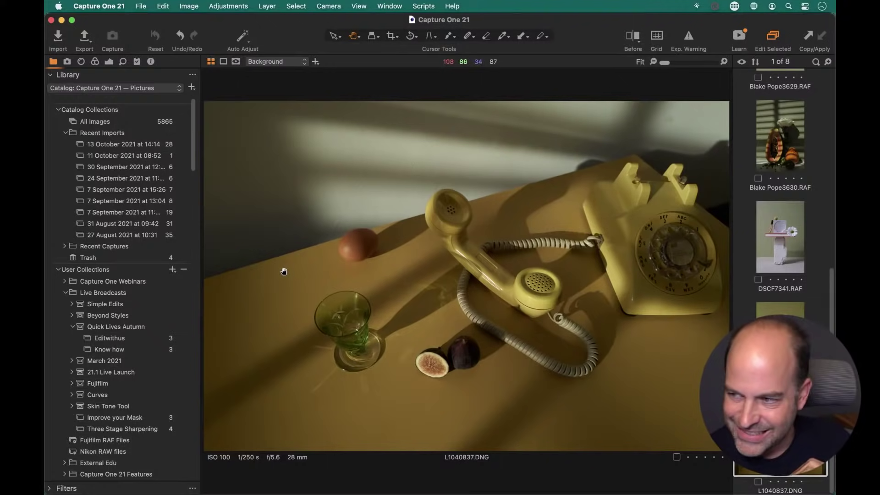
scroll(109, 312, "down", 2)
scroll(109, 311, "down", 15)
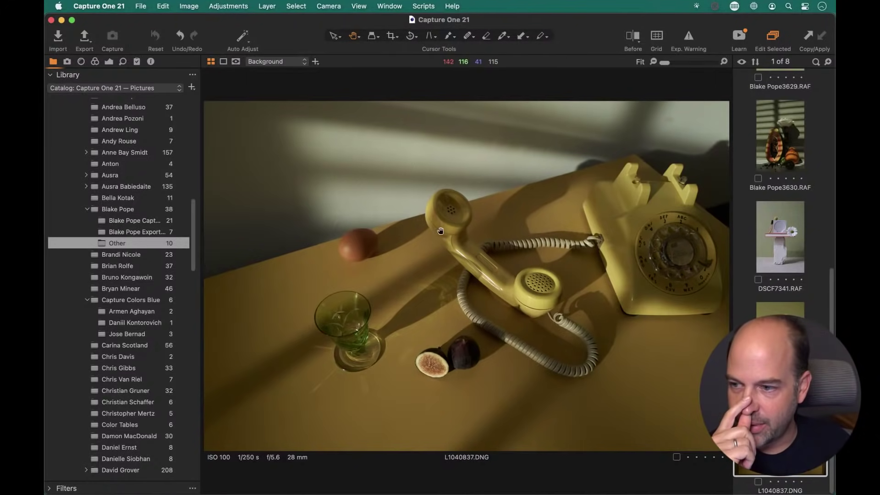
Eject the Traveler SSD from a Finder window on Pictures, then return to Capture One.
mouse_move(327, 494)
left_click(275, 480)
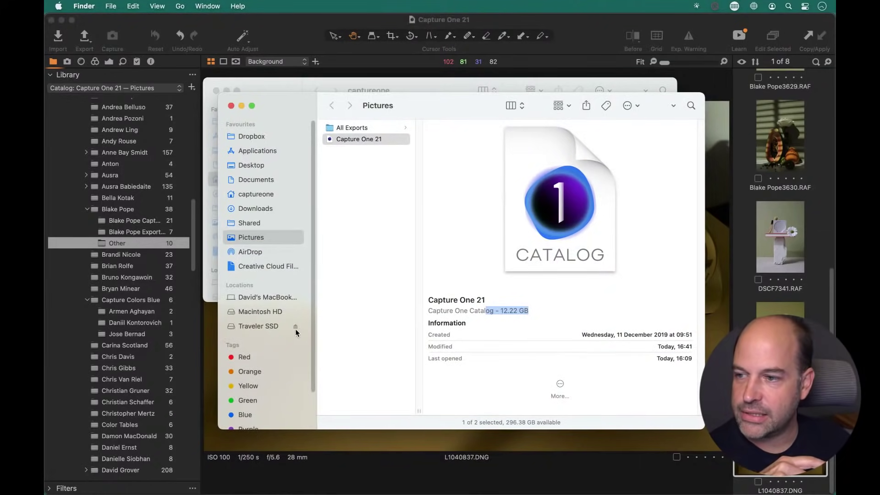
scroll(156, 241, "up", 15)
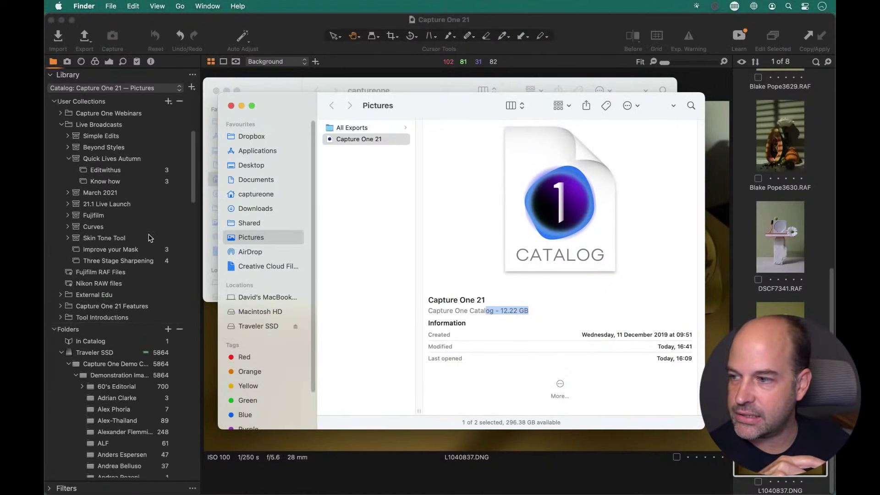
scroll(149, 237, "down", 10)
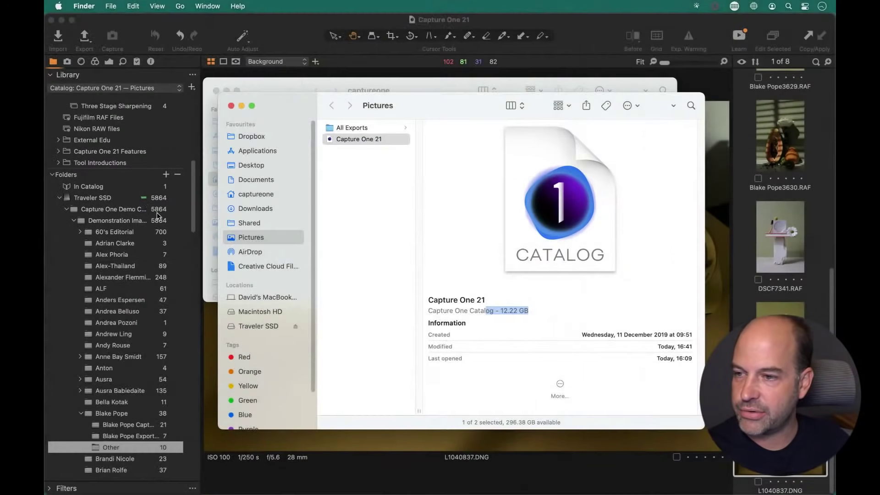
left_click(294, 324)
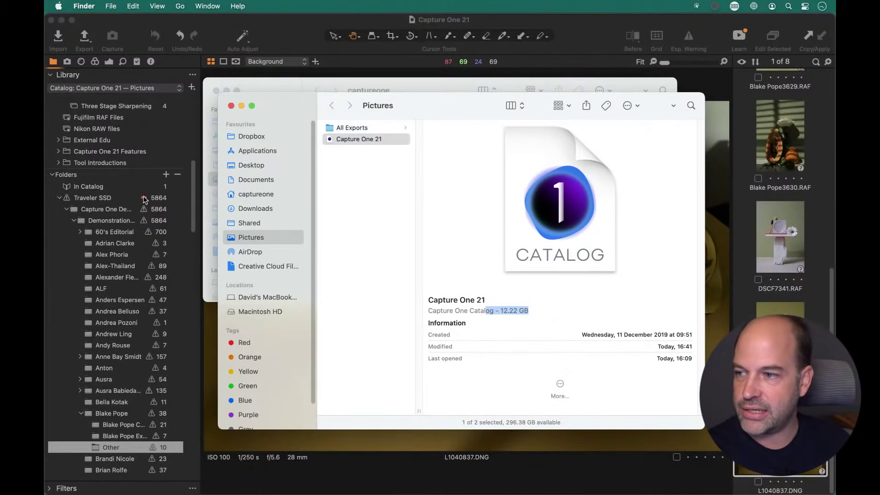
left_click(242, 438)
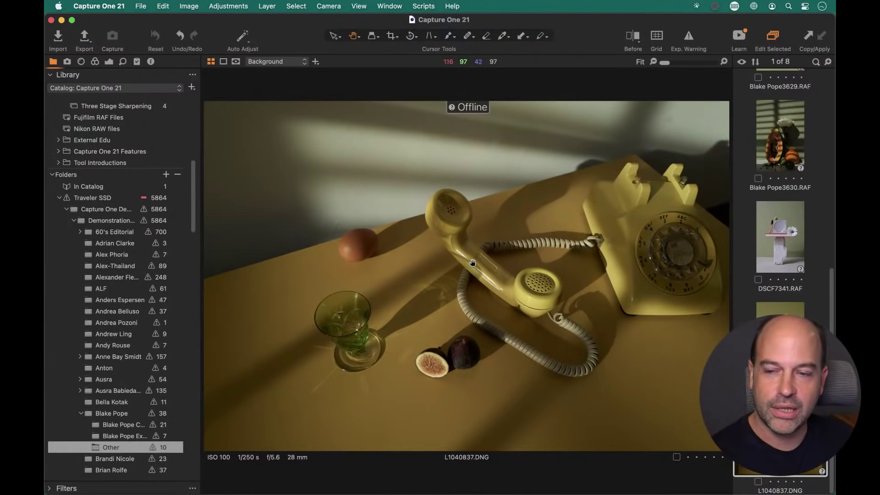
Set the telephone photo to Exposure 0.6, Contrast 9 and Highlight -27.
left_click(109, 61)
left_click_drag(128, 327, 135, 328)
left_click_drag(128, 339, 133, 339)
left_click_drag(127, 394, 117, 399)
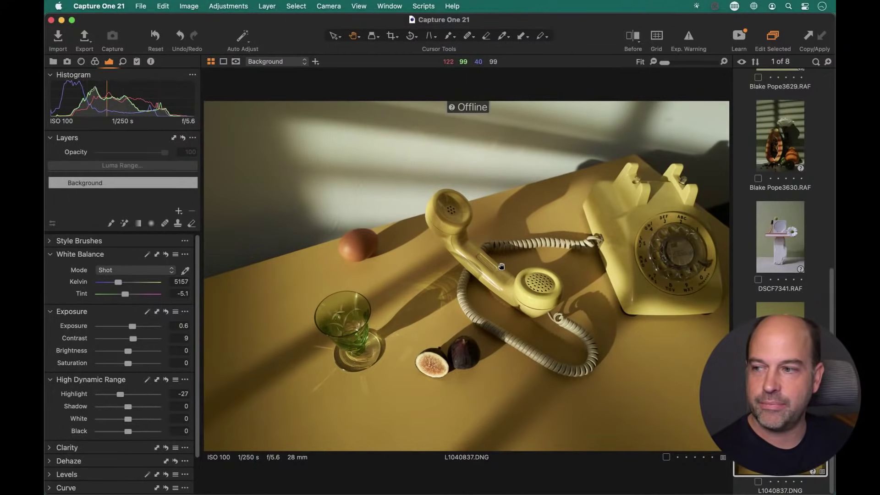
Add an adjustment layer, try Luma Range and Magic Brush past offline warnings, then delete it.
left_click(179, 212)
left_click(192, 228)
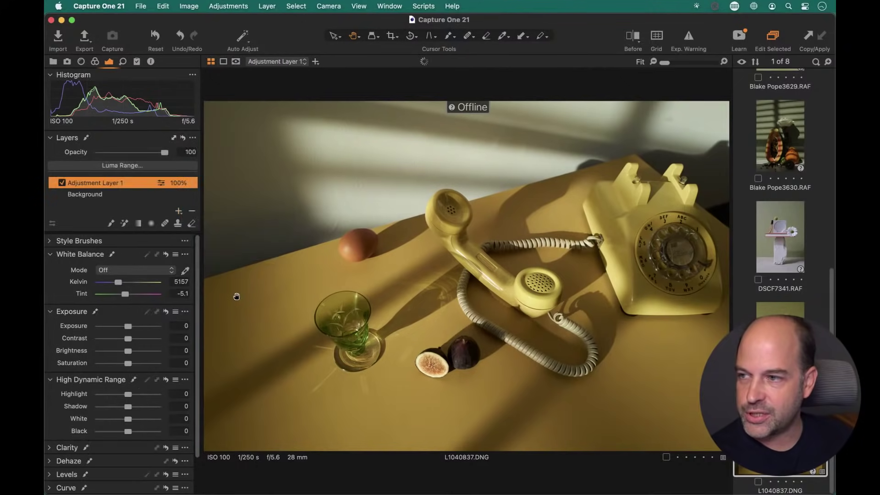
left_click(125, 166)
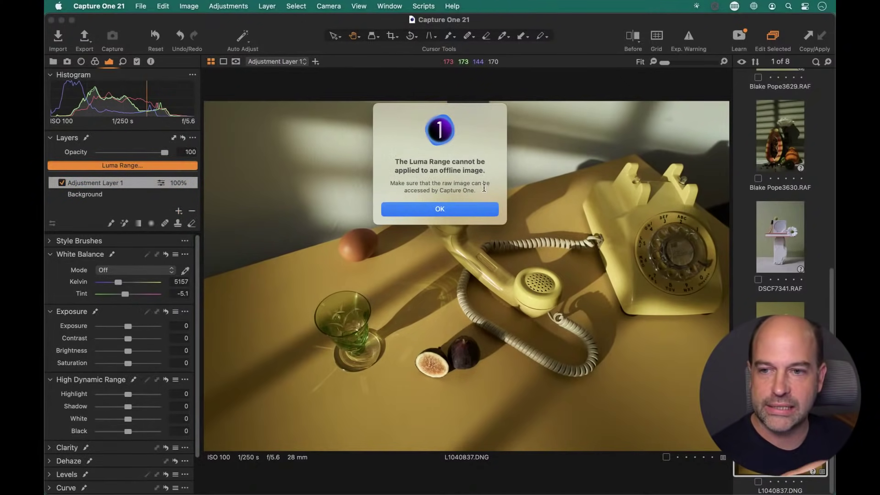
left_click(447, 209)
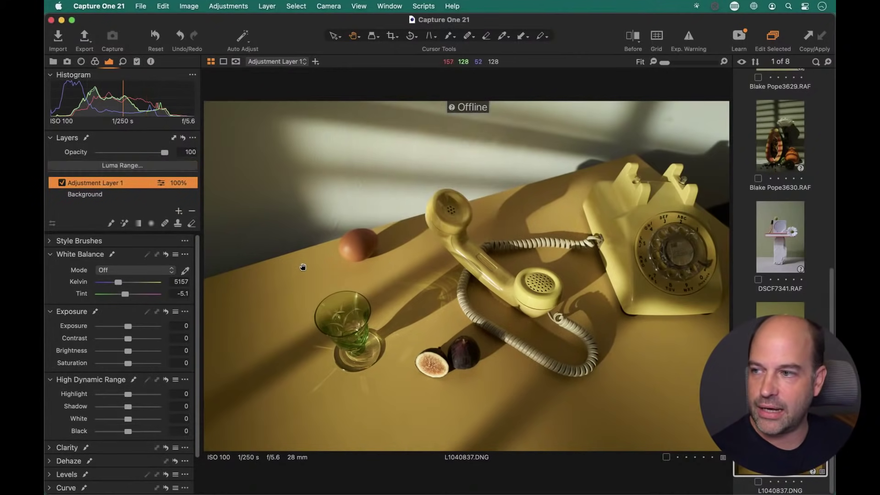
left_click(124, 223)
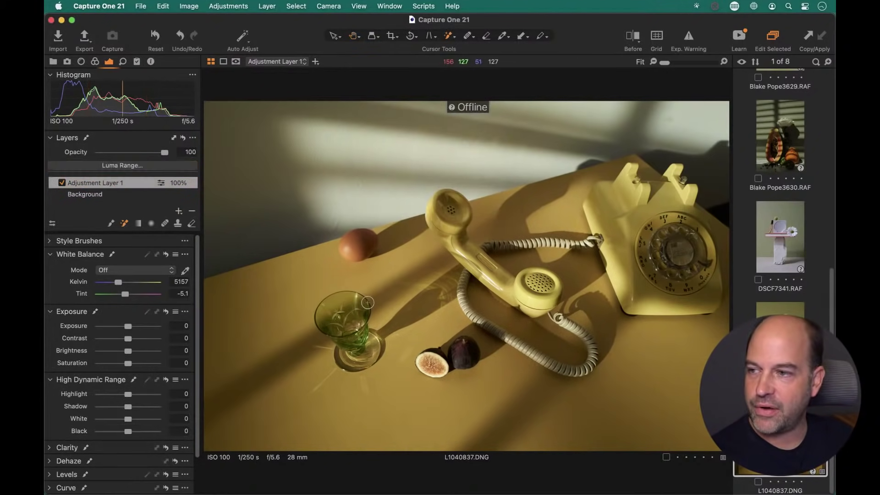
left_click(282, 291)
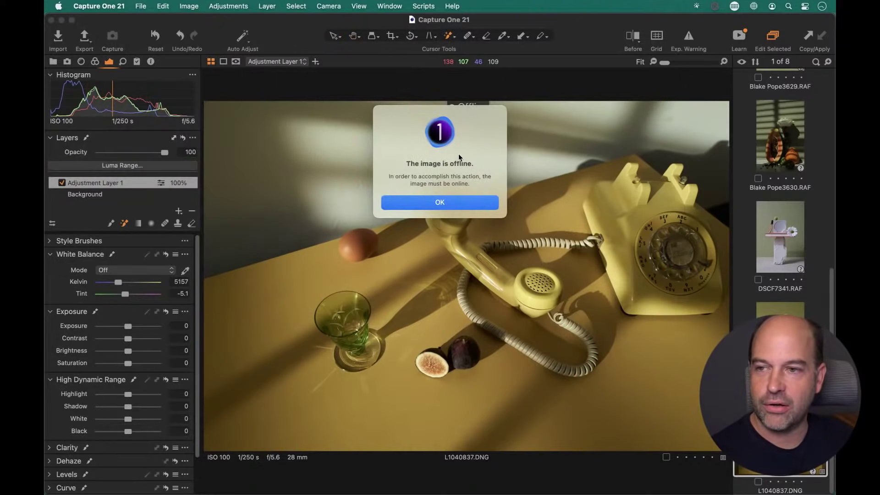
left_click(445, 204)
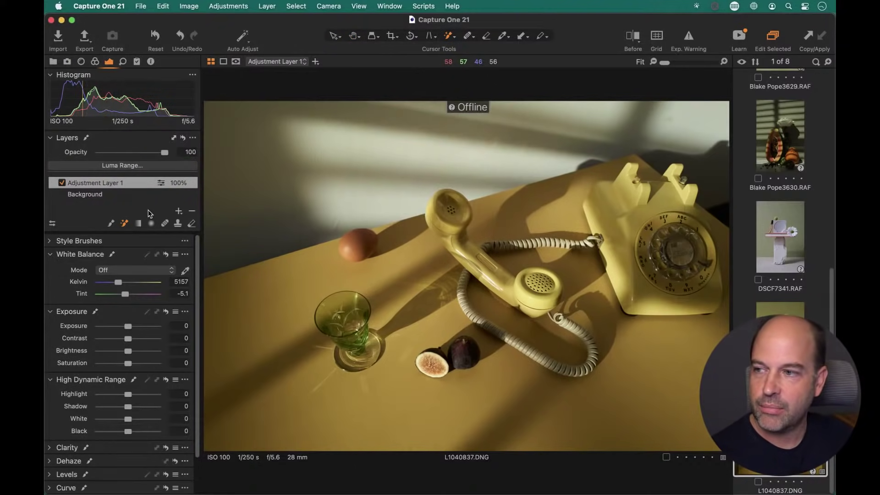
left_click(192, 211)
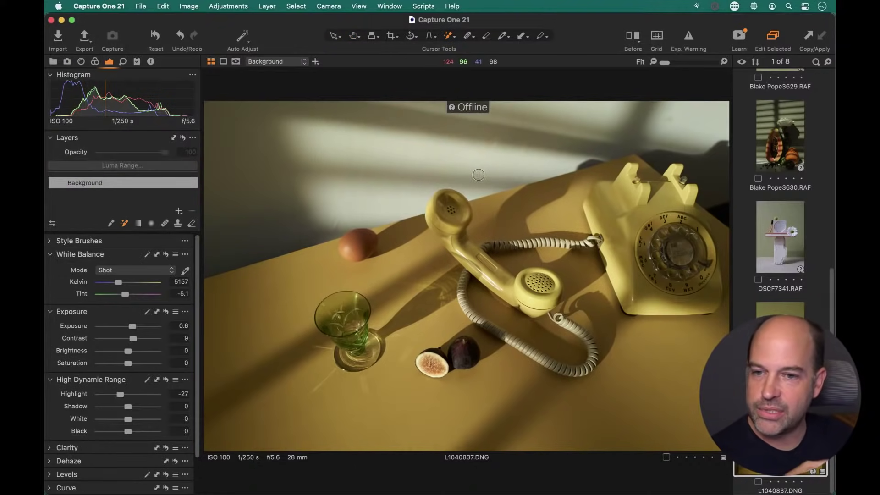
Give the daisy photo DSCF7446.RAF Exposure 0.22 and Contrast 7, then switch from the Library to Finder.
key("Left")
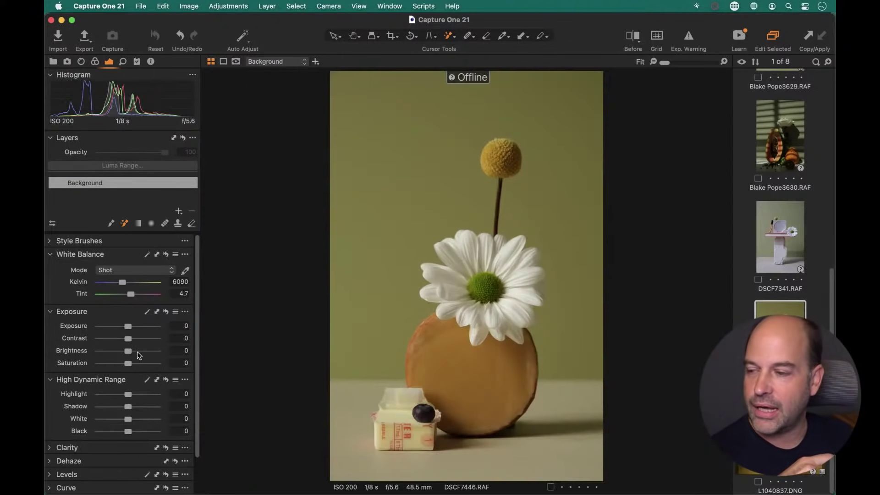
left_click_drag(130, 328, 130, 340)
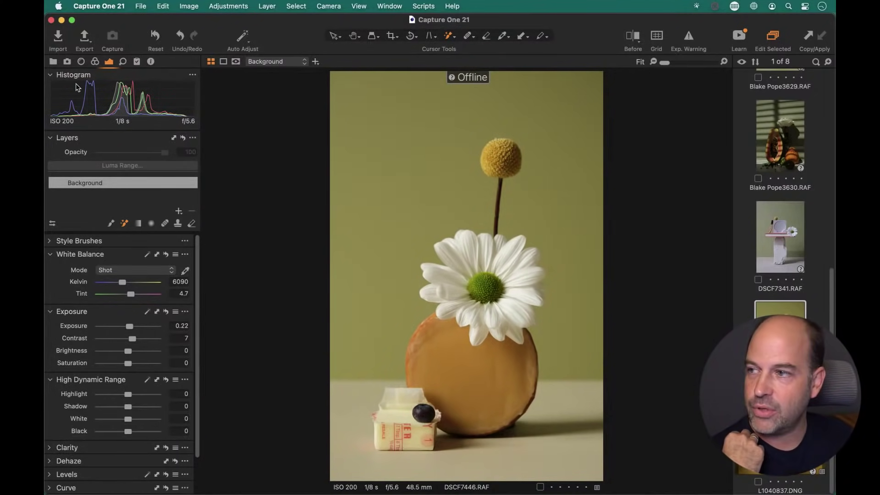
left_click(53, 61)
scroll(135, 177, "up", 10)
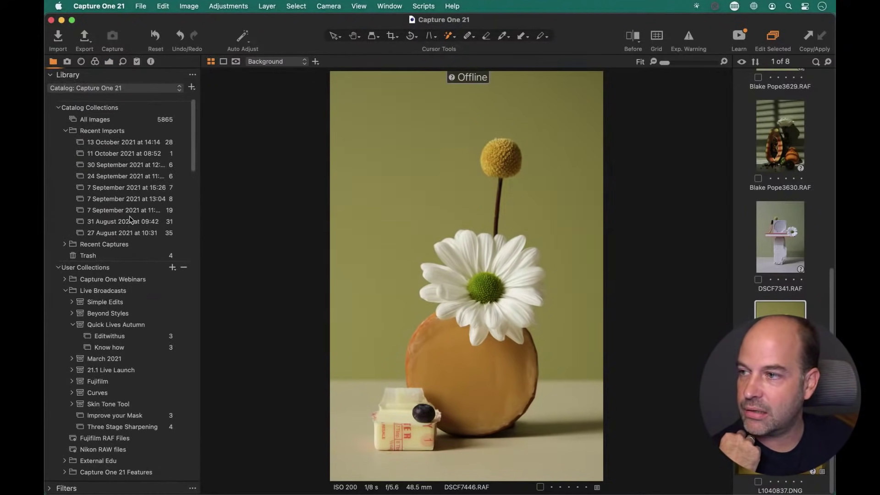
scroll(133, 224, "down", 5)
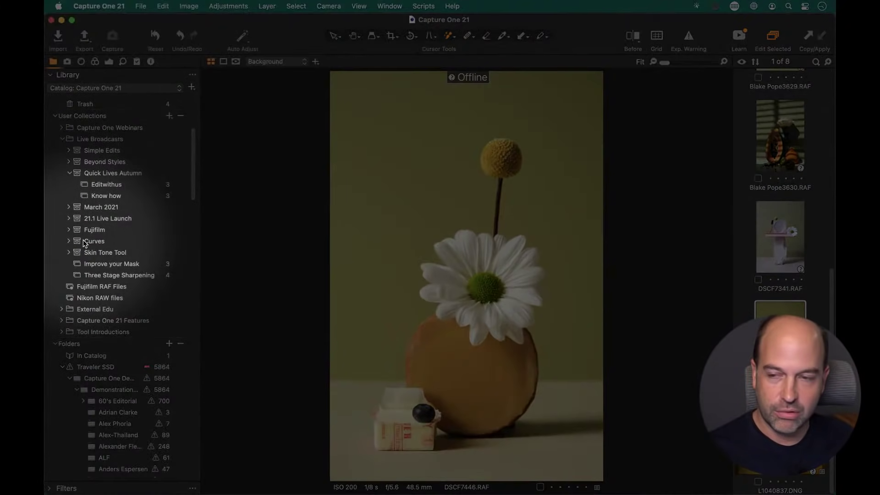
key("super+Tab")
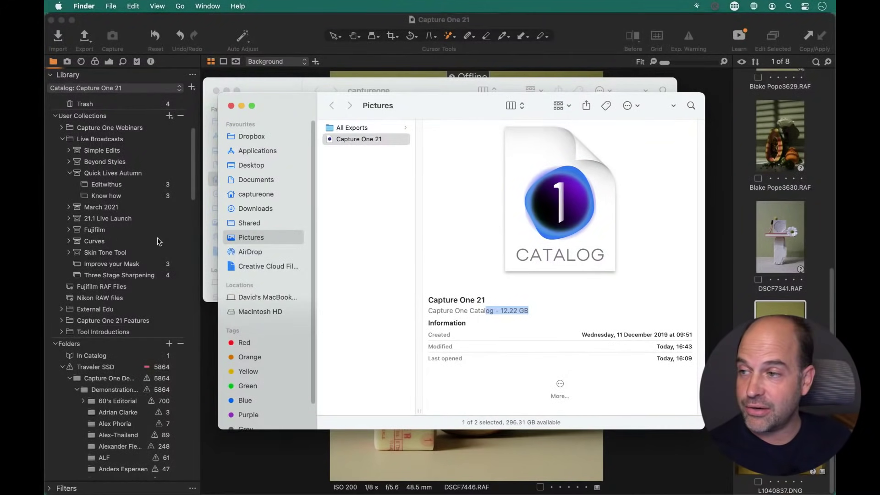
Return to Capture One 21 with the offline daisy photo DSCF7446.RAF in view.
left_click(138, 224)
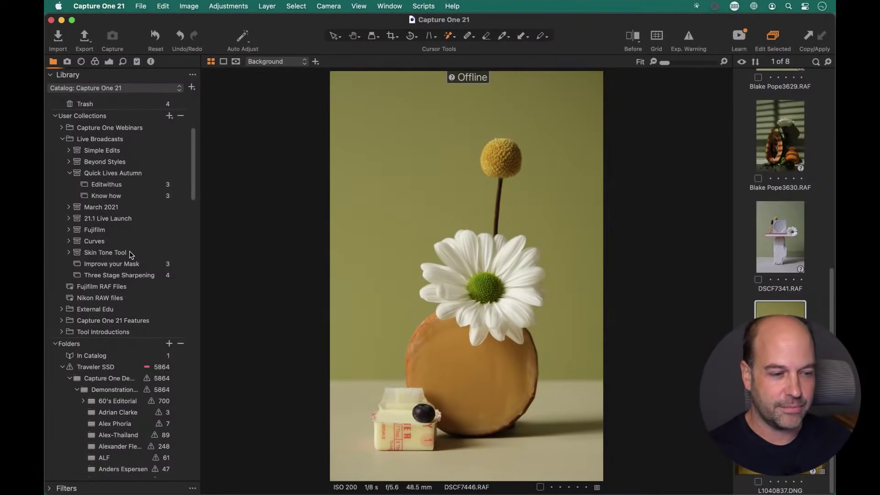
scroll(123, 259, "down", 4)
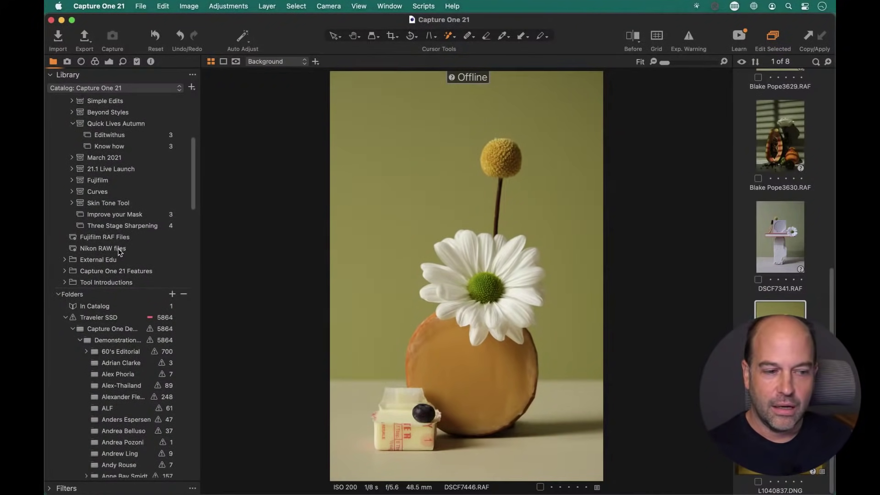
scroll(119, 248, "down", 10)
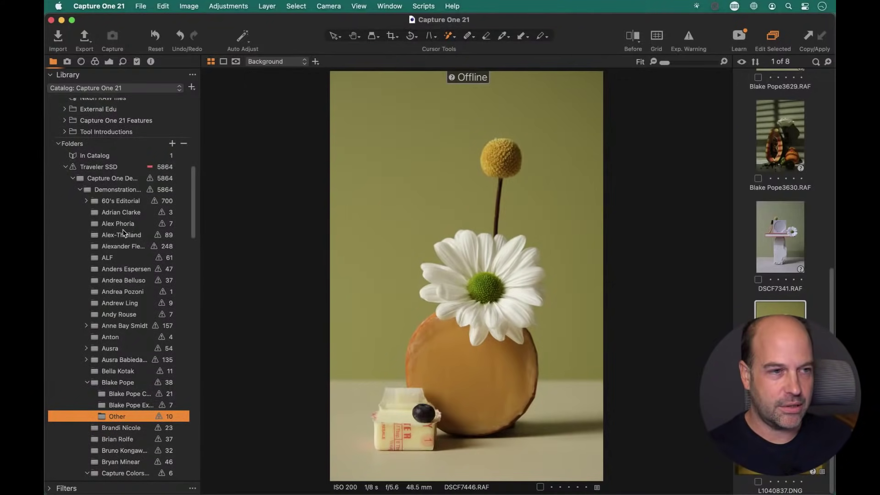
scroll(769, 165, "up", 6)
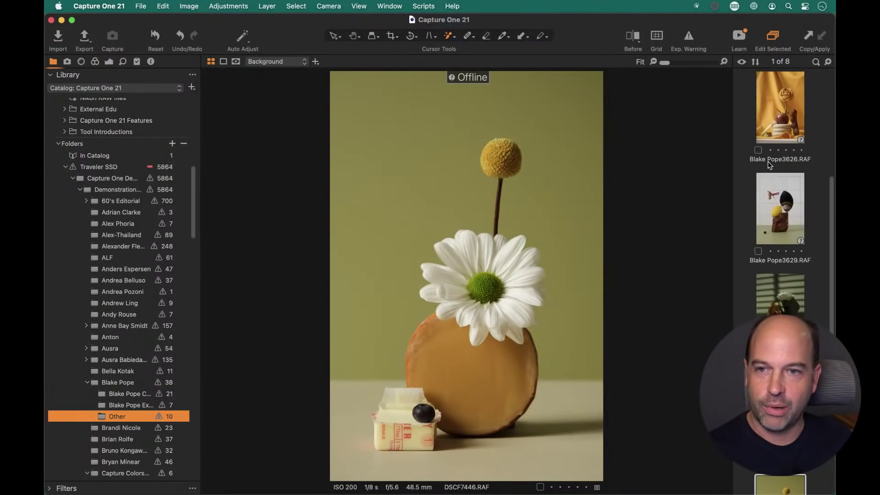
left_click(777, 213)
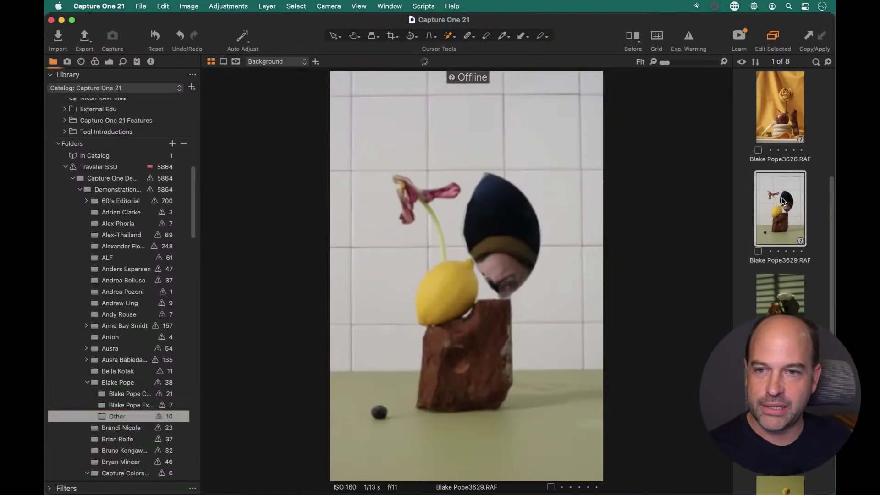
Raise its exposure to 0.33 and go back to the Library folder list.
left_click(109, 62)
left_click_drag(128, 326, 130, 327)
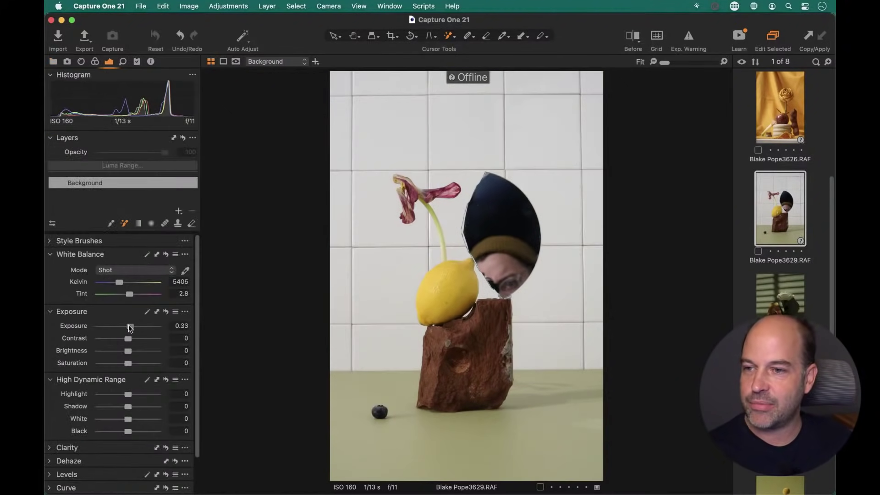
left_click(52, 62)
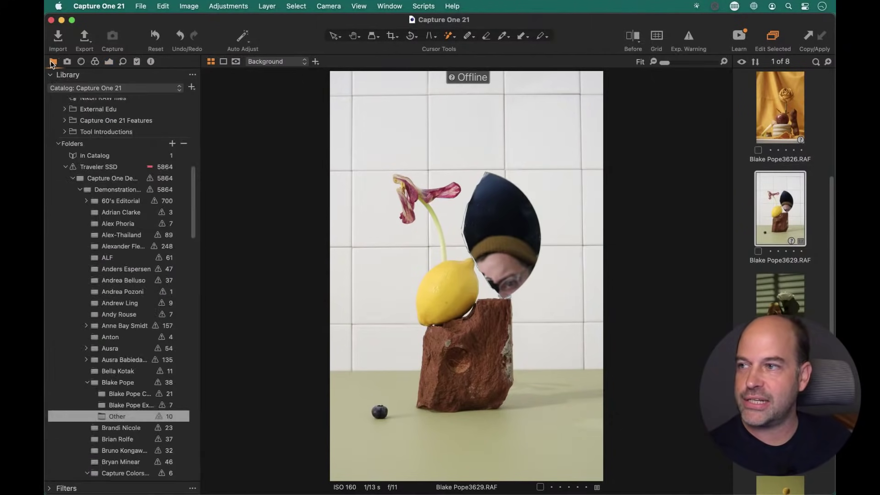
scroll(118, 229, "up", 2)
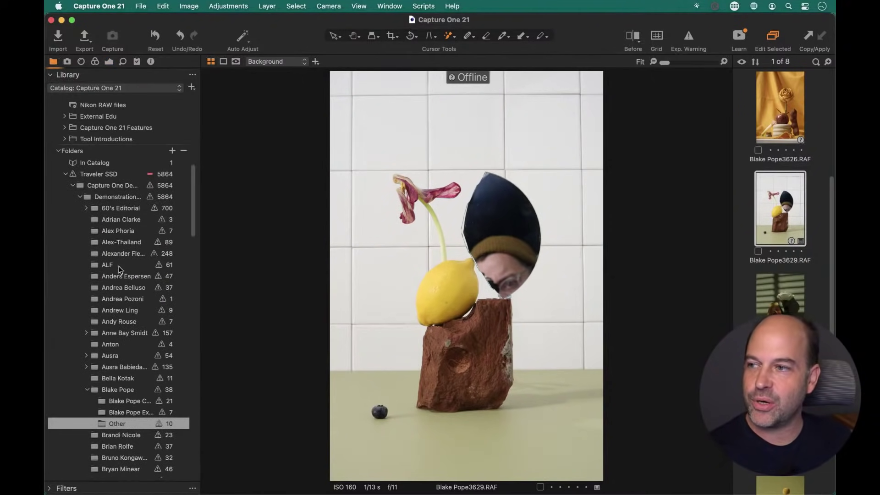
scroll(118, 270, "down", 3)
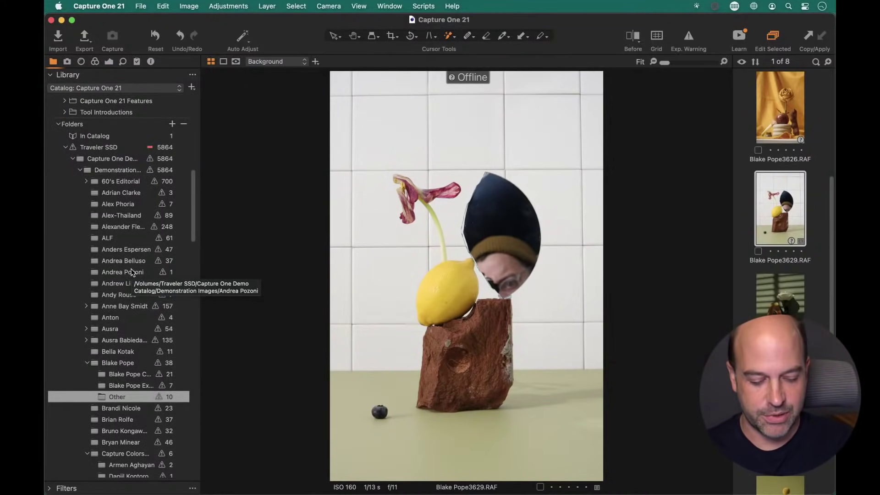
Switch to Finder to bring the Traveler SSD back online, then return to Capture One.
key("super+Tab")
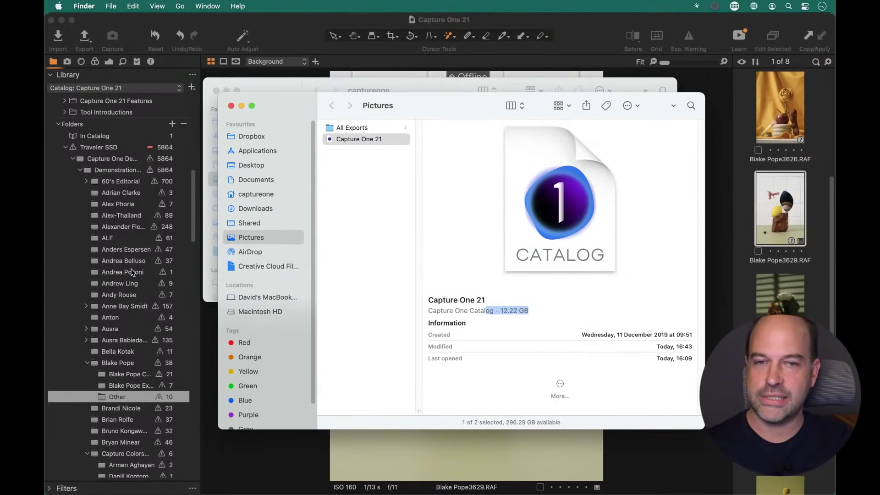
key("super+Tab")
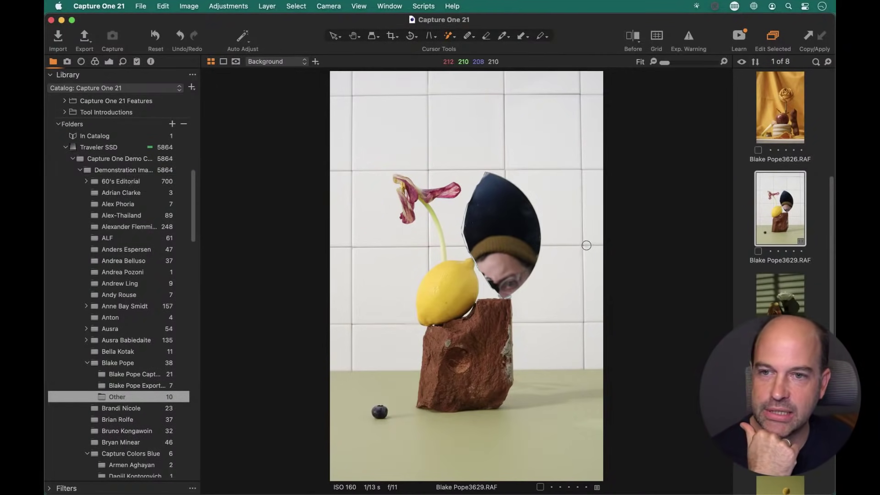
Pick the Pan tool with H and browse the Library's online Traveler SSD folders (5864 images).
key("h")
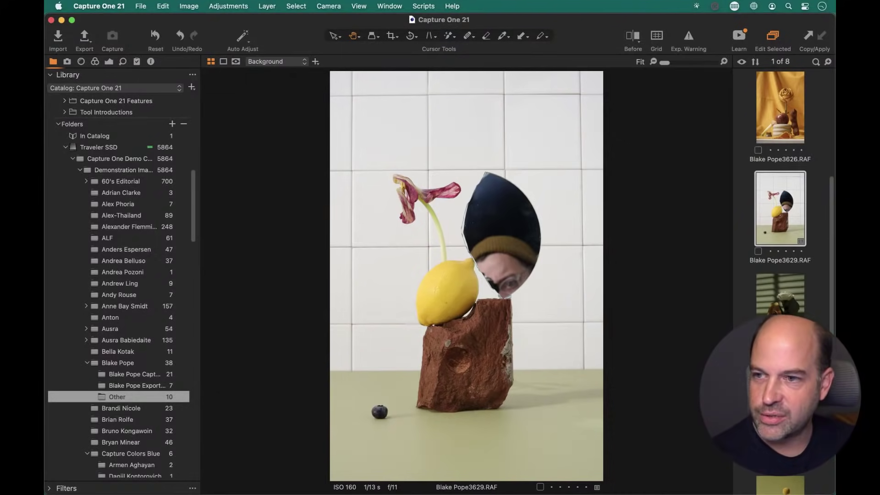
scroll(141, 213, "up", 3)
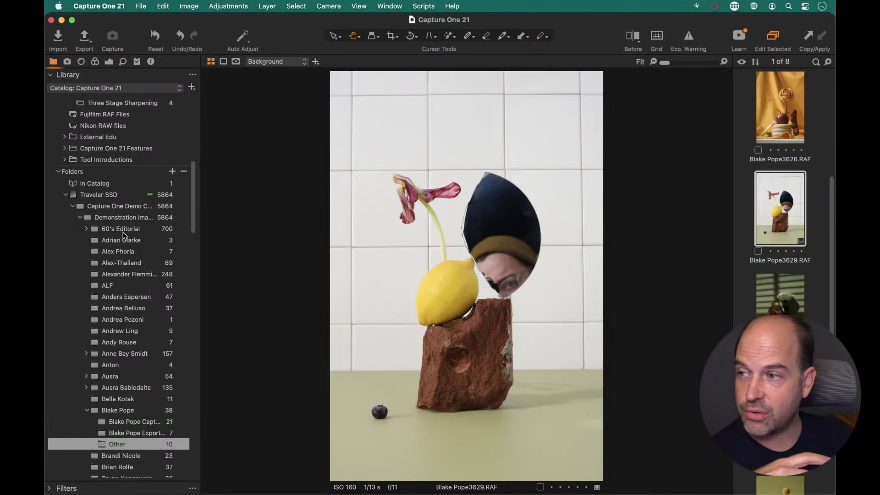
scroll(92, 213, "up", 5)
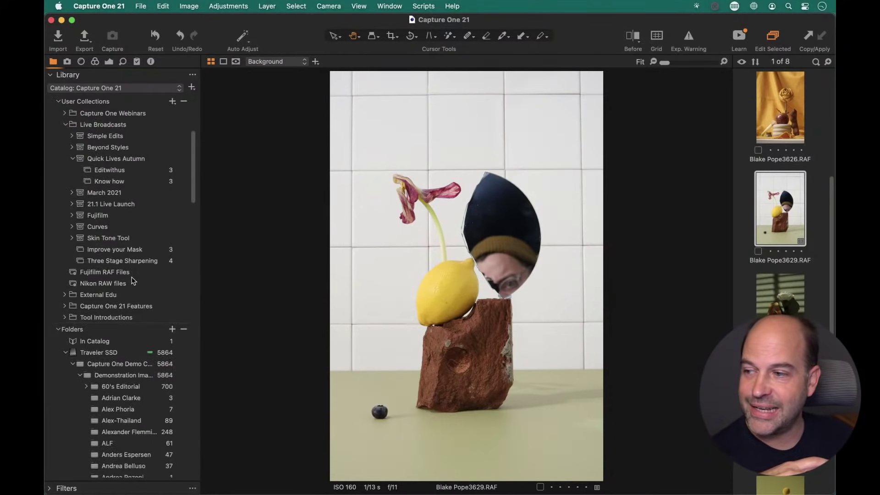
scroll(129, 377, "down", 4)
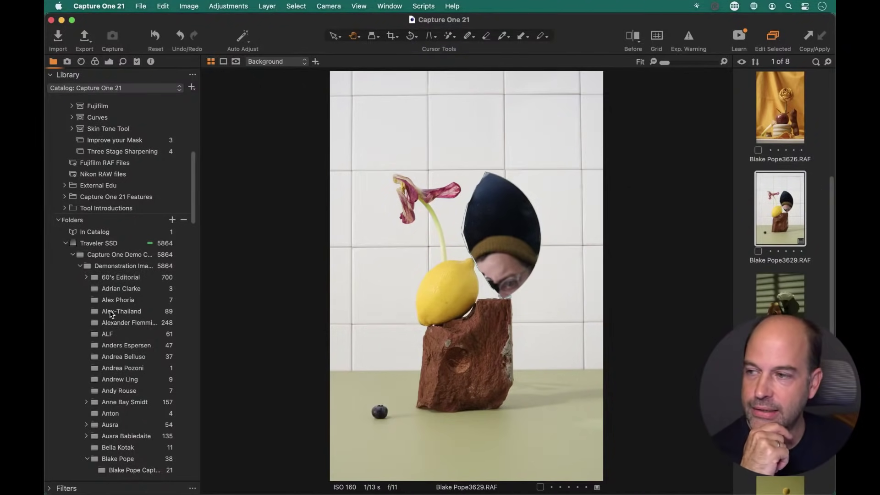
scroll(115, 317, "up", 3)
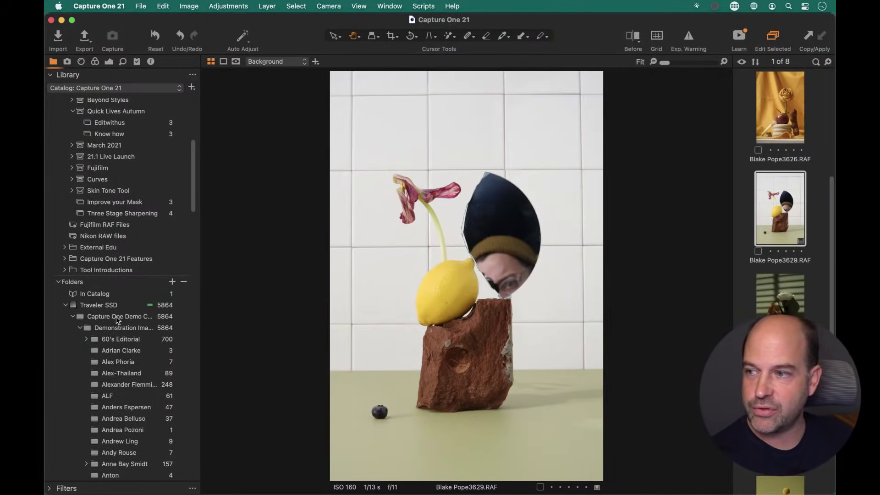
scroll(118, 314, "up", 6)
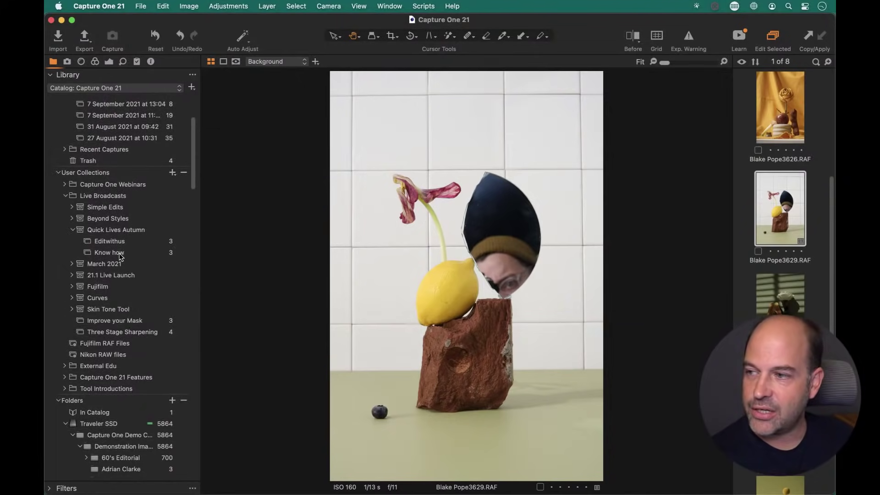
scroll(140, 274, "down", 3)
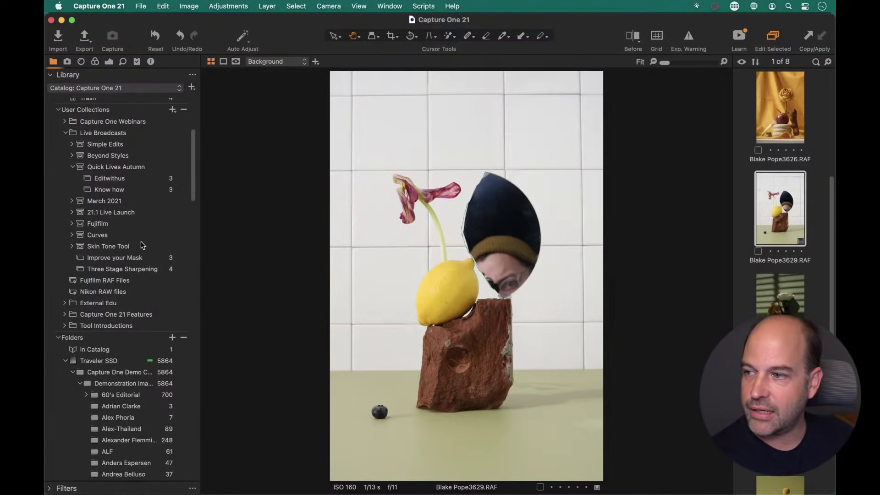
Reveal CF005697.IIQ from the Three Stage Sharpening album in its DJA General source folder.
left_click(136, 269)
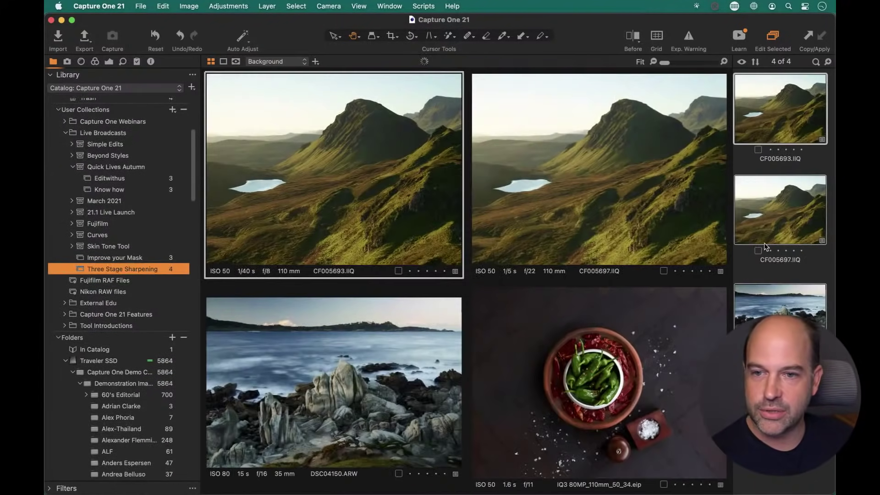
left_click(778, 275)
left_click(775, 231)
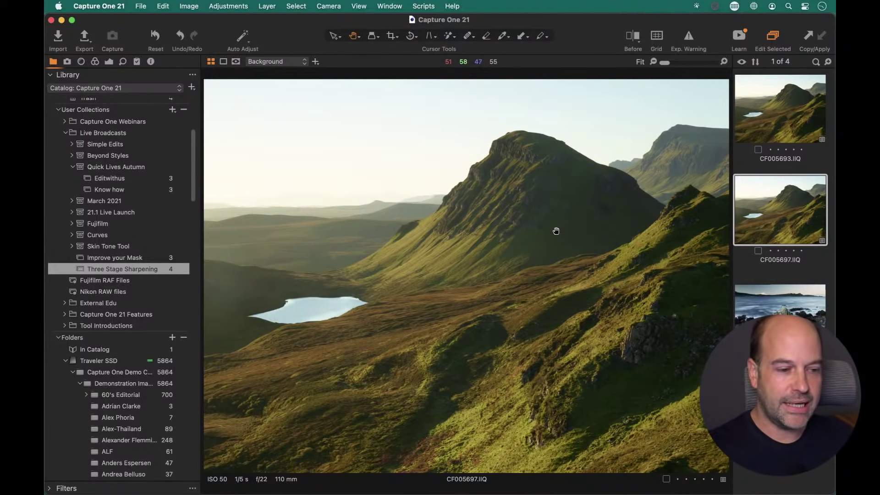
right_click(765, 214)
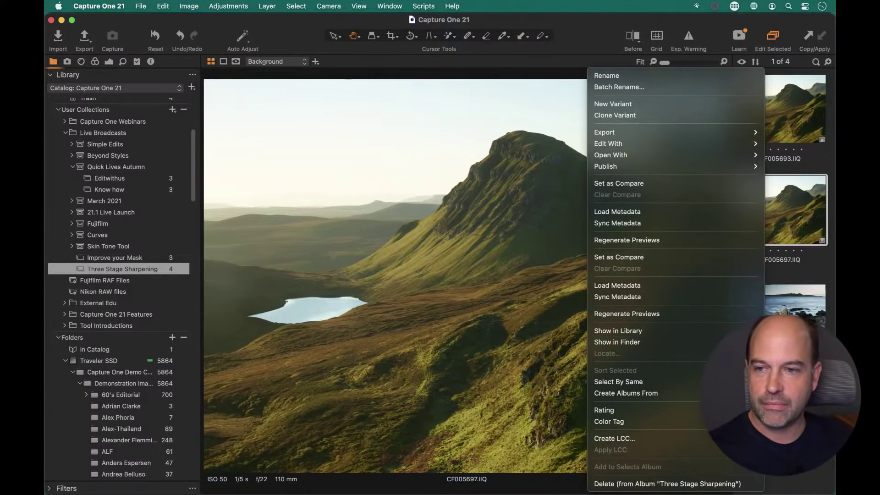
left_click(644, 329)
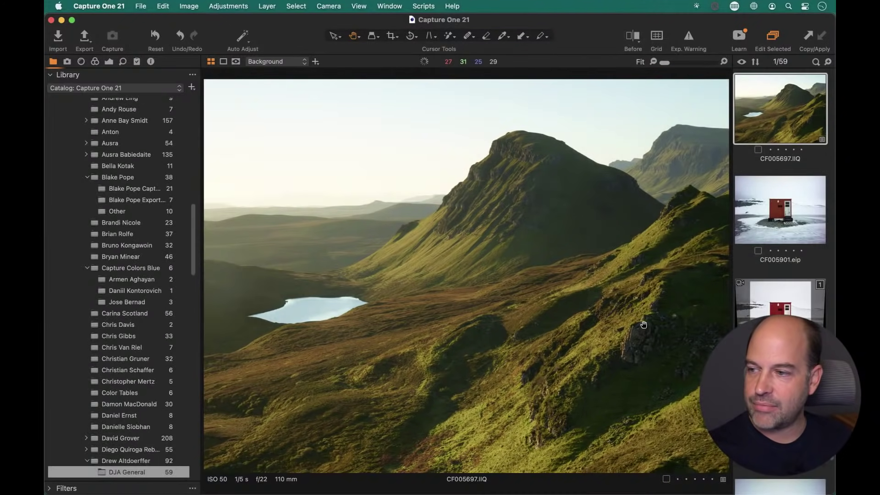
scroll(89, 428, "down", 5)
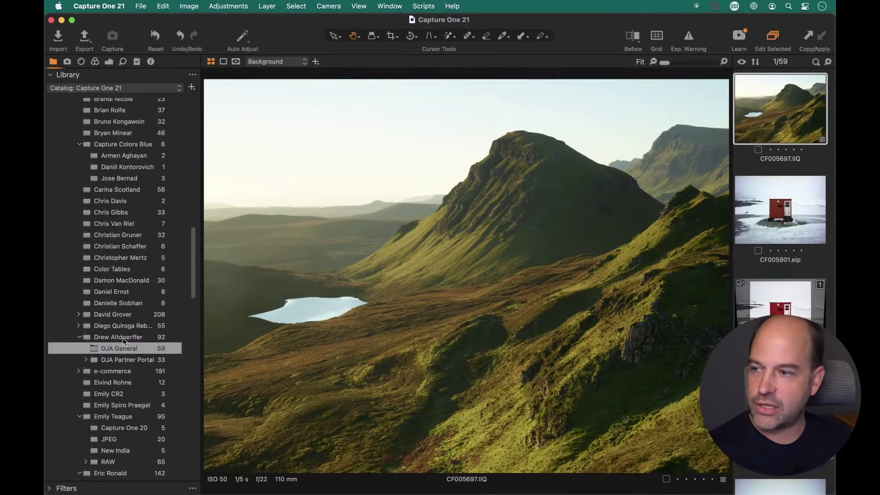
scroll(132, 240, "down", 5)
scroll(131, 240, "up", 10)
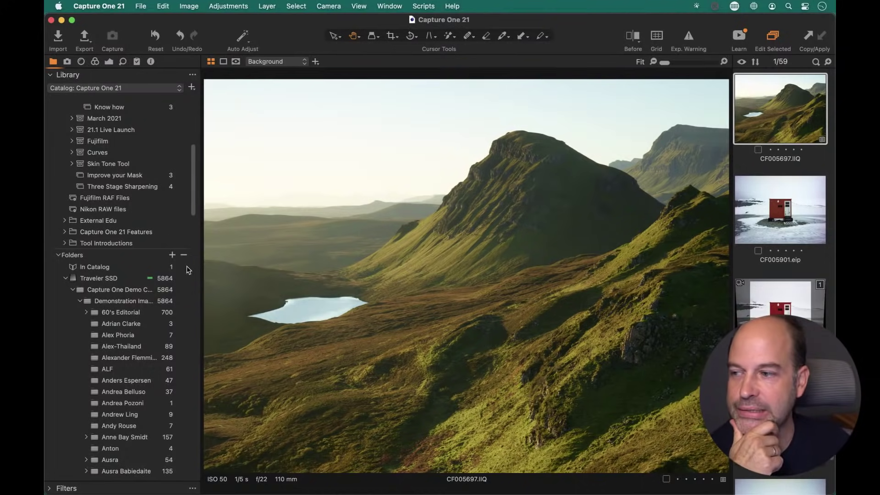
scroll(125, 339, "down", 10)
scroll(125, 339, "up", 10)
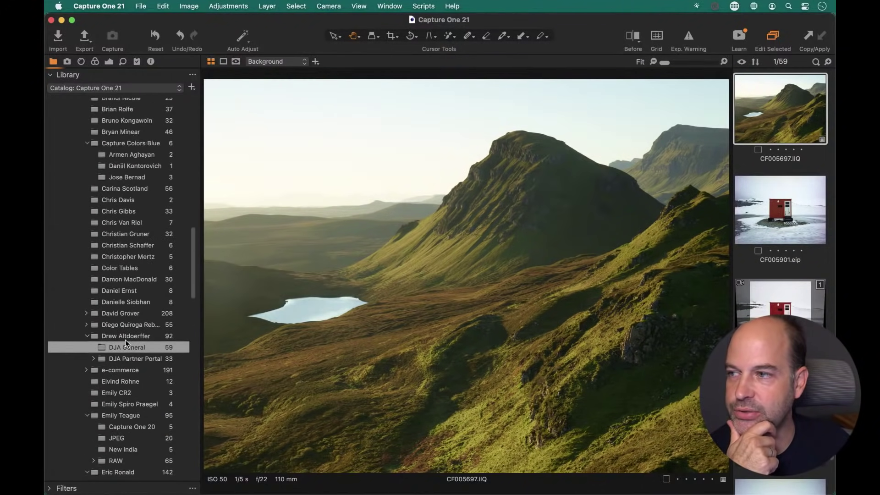
scroll(116, 154, "up", 3)
left_click(121, 214)
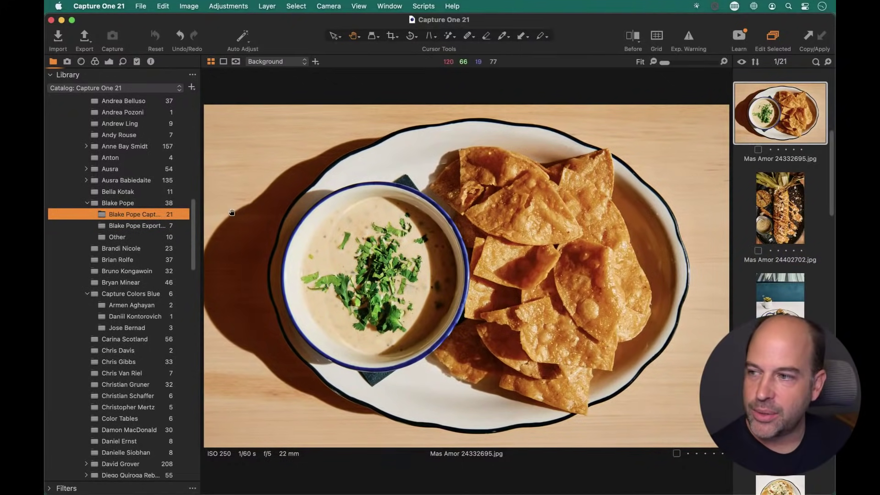
left_click(136, 225)
left_click(136, 237)
left_click(133, 215)
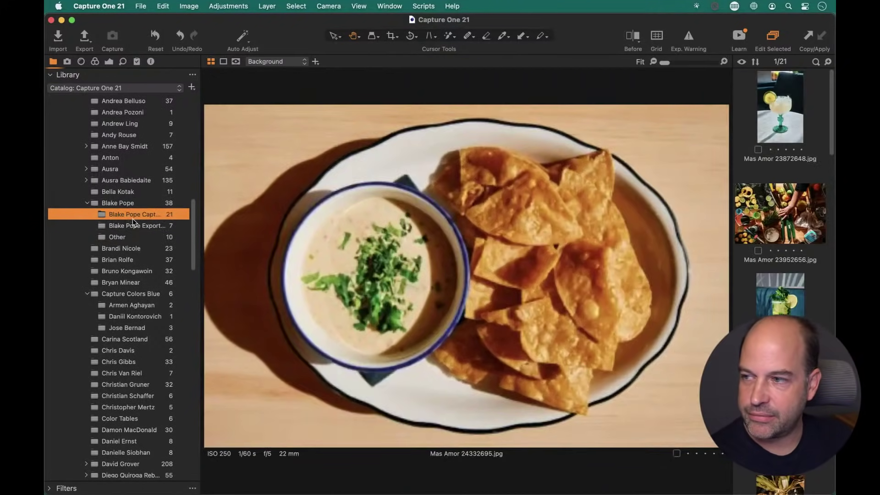
left_click(134, 225)
left_click(138, 237)
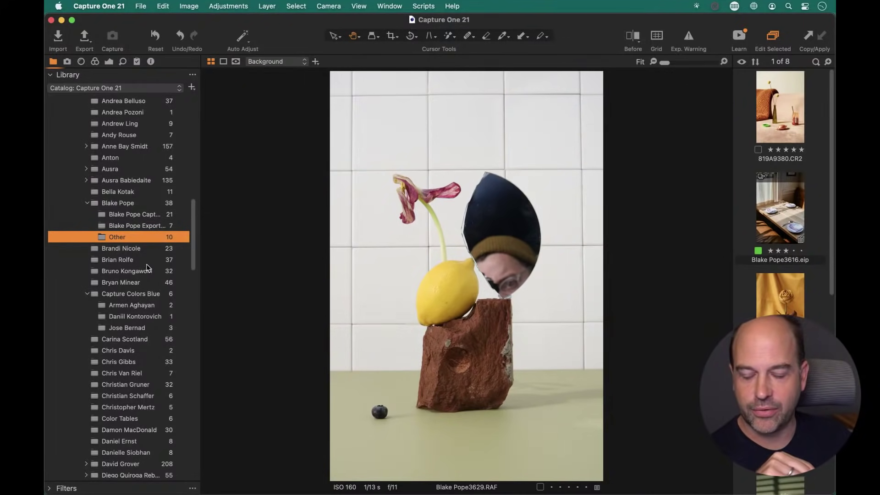
Switch to Finder and close the Pictures and captureone windows.
key("super+Tab")
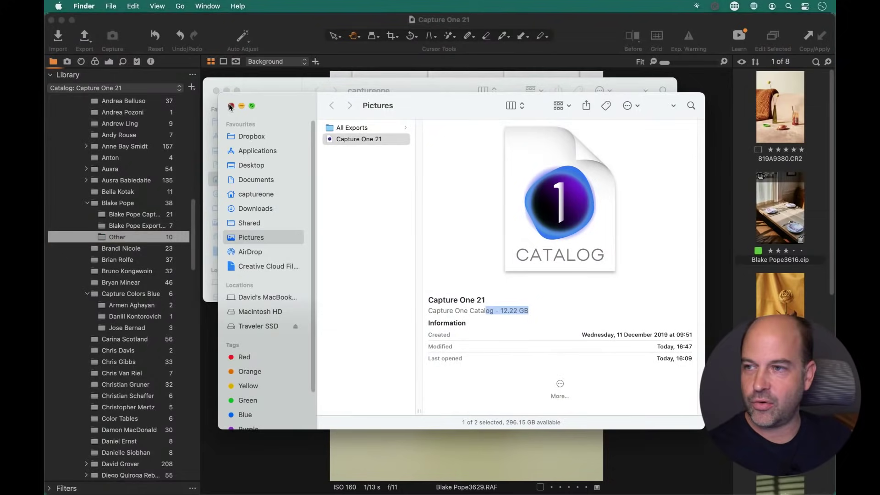
left_click(231, 106)
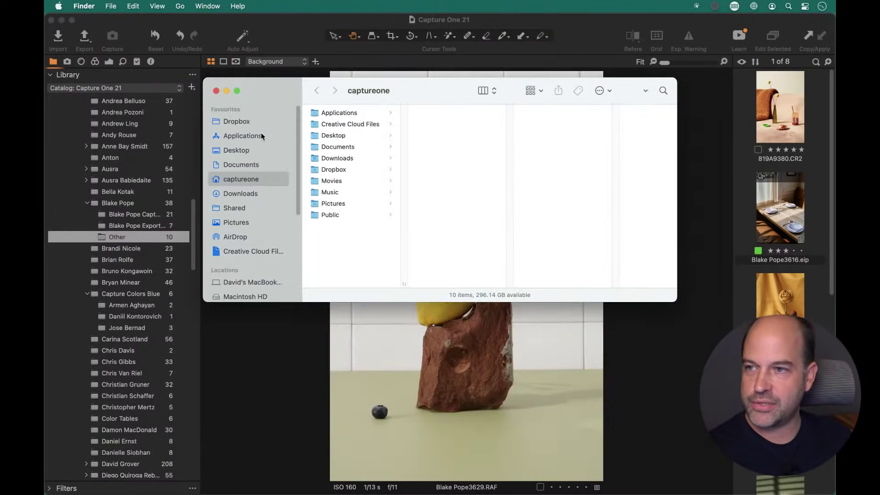
left_click(217, 91)
left_click(804, 230)
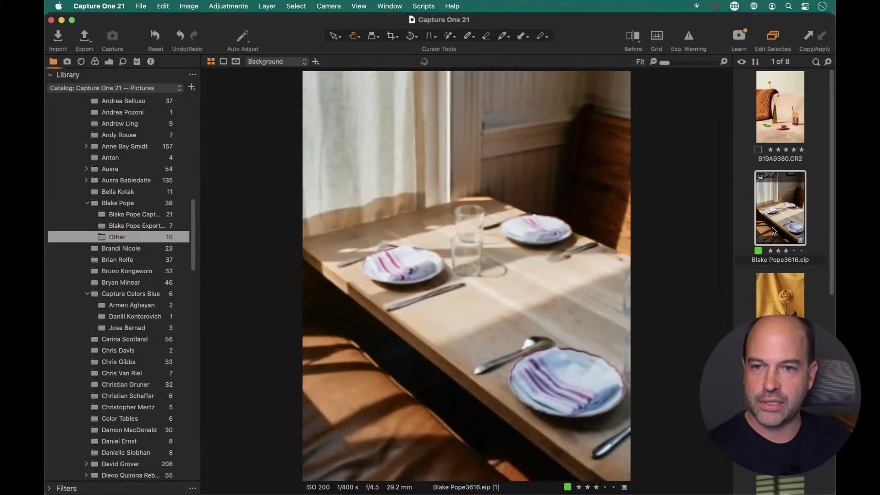
right_click(779, 224)
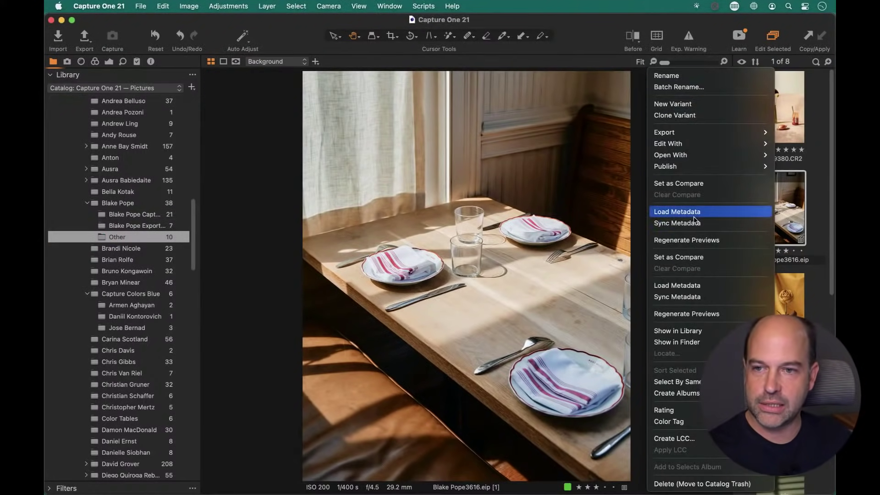
left_click(686, 342)
left_click_drag(465, 73, 471, 144)
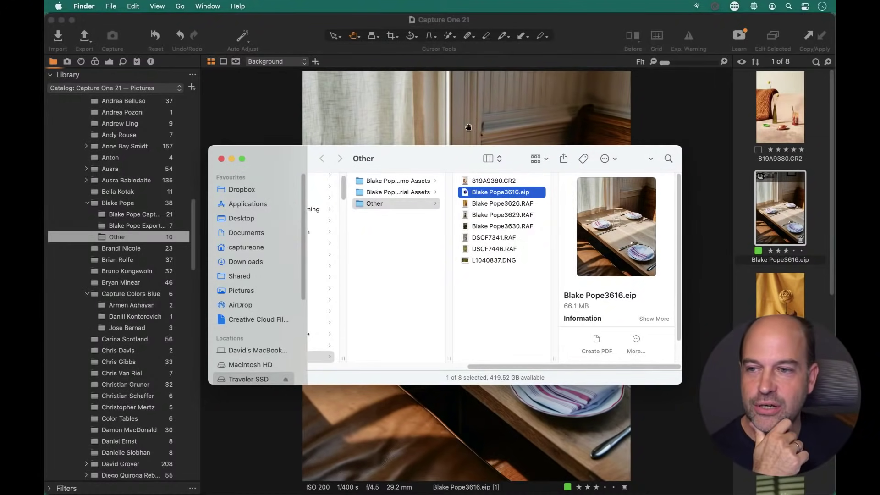
left_click_drag(481, 194, 428, 251)
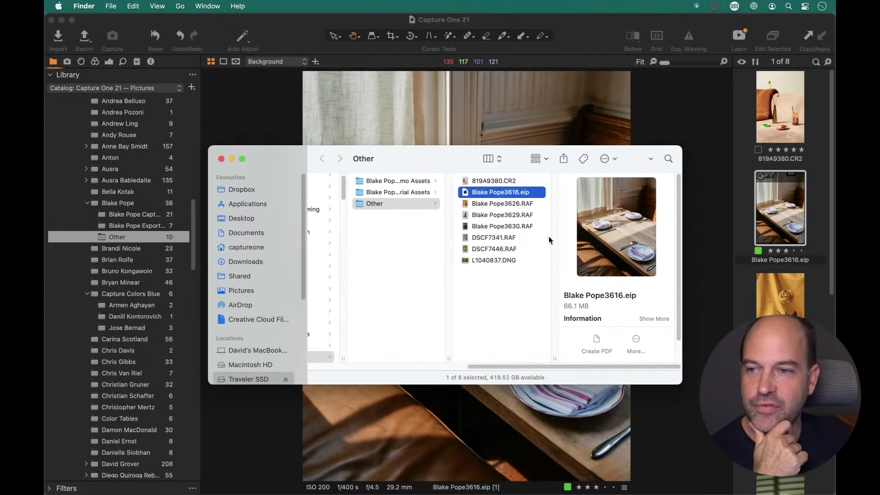
left_click(261, 104)
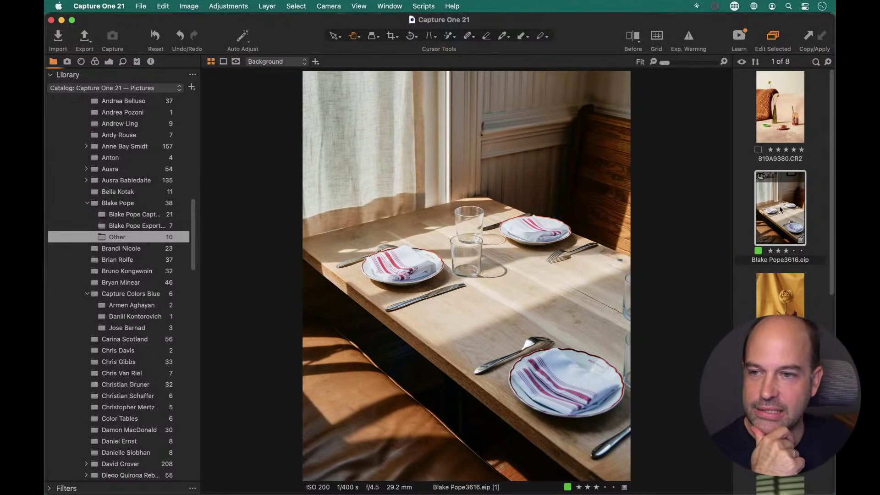
left_click_drag(780, 208, 127, 204)
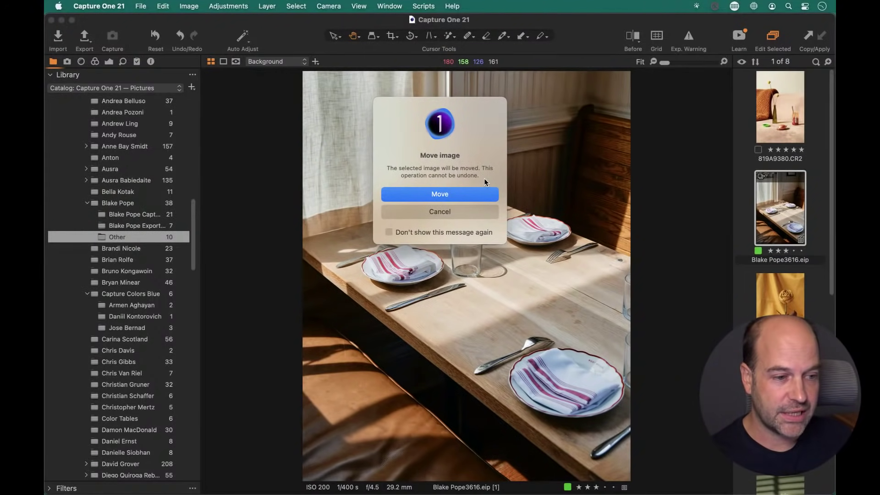
left_click(465, 193)
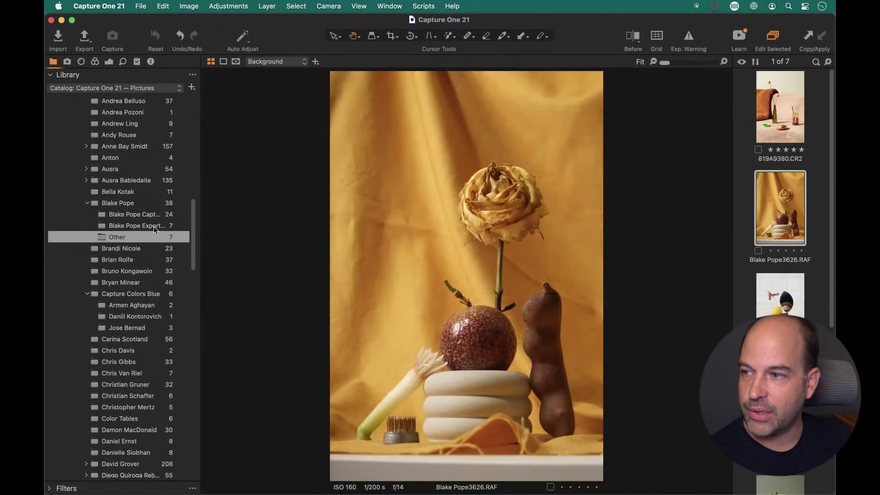
left_click(138, 214)
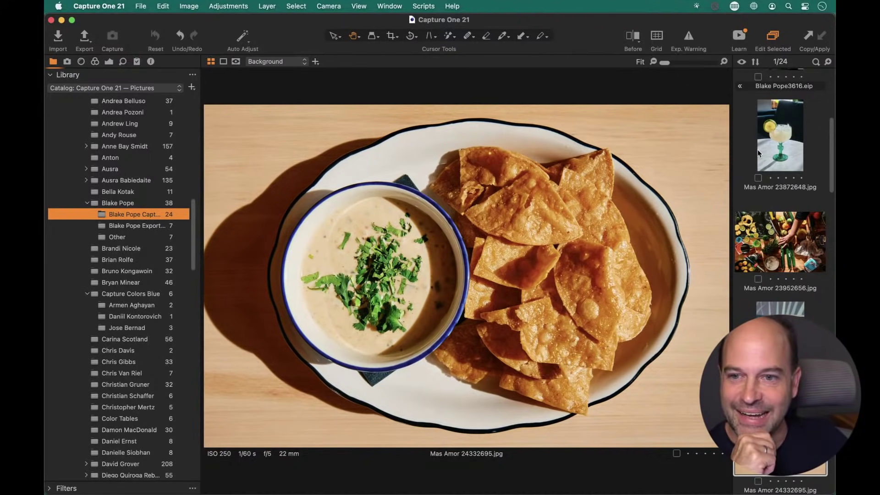
scroll(779, 184, "up", 6)
left_click(780, 293)
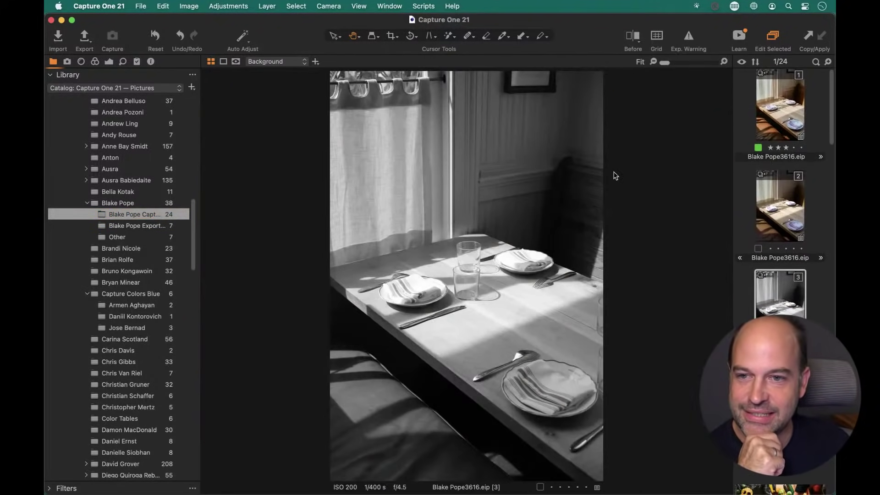
left_click(773, 109)
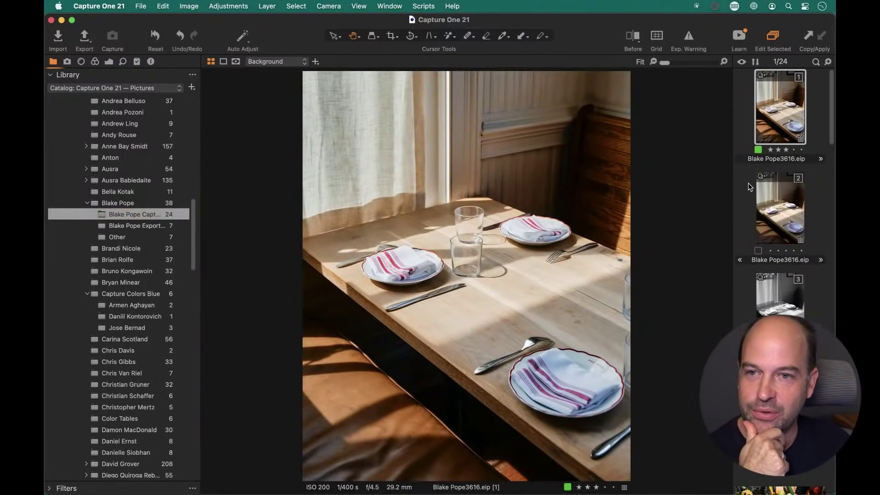
left_click(759, 78)
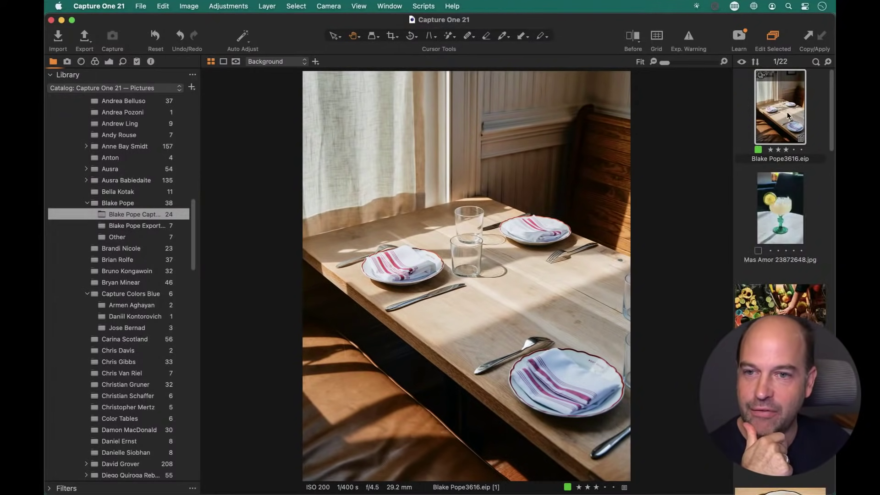
Move the table photo back into Other, ticking 'Don't show this message again'.
left_click_drag(785, 114, 137, 226)
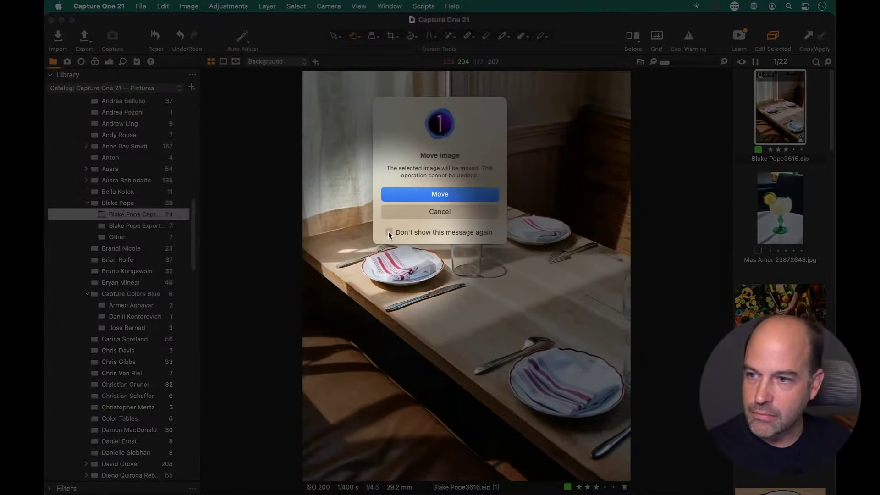
left_click(389, 232)
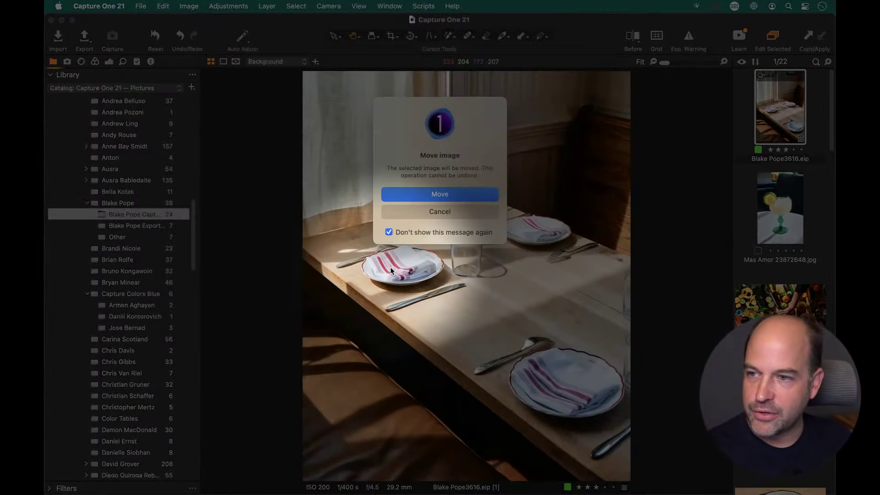
left_click(440, 194)
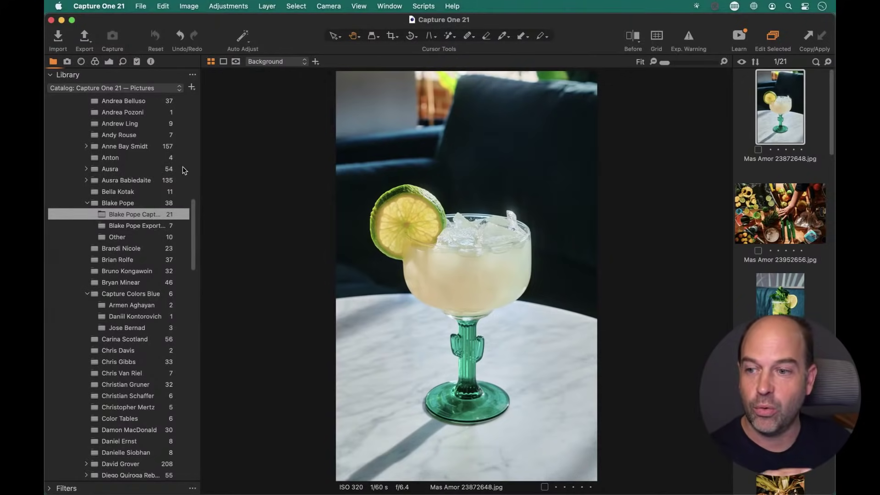
left_click(97, 7)
left_click(94, 38)
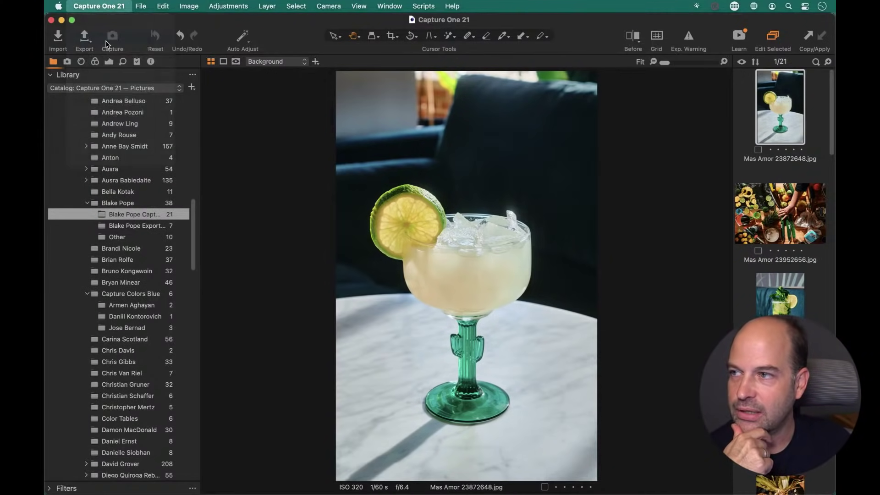
Verify 'Warn when moving images and folders in Catalog' is off under Warnings, then close Preferences.
left_click(558, 127)
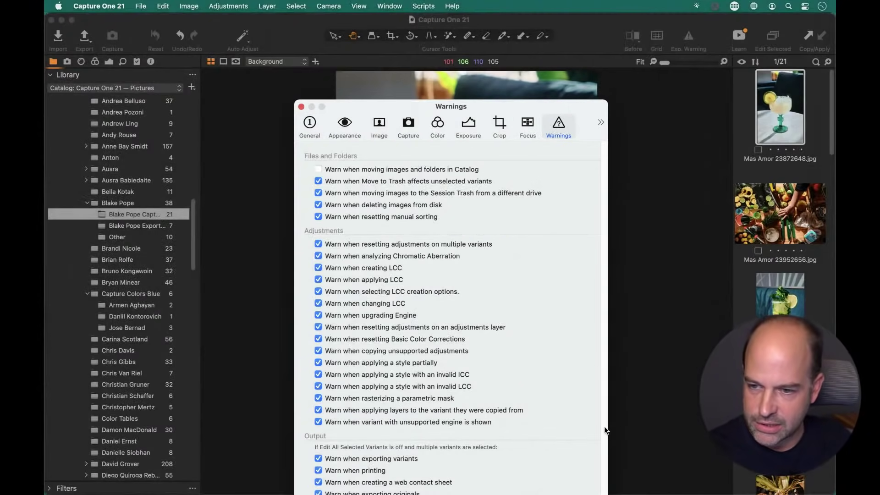
left_click_drag(529, 102, 456, 40)
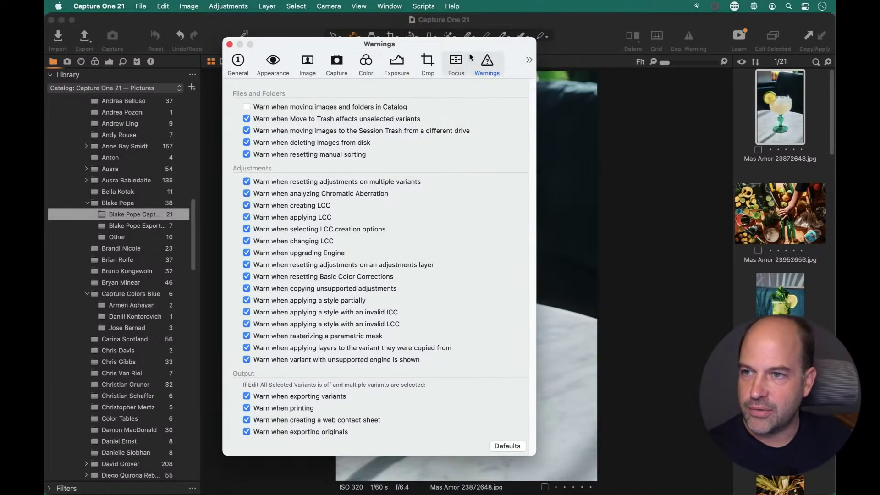
left_click(229, 44)
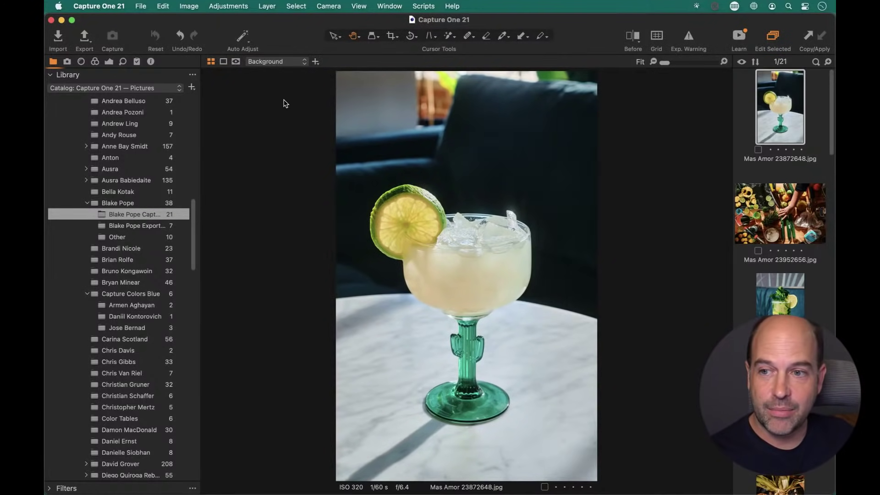
key("super+Tab")
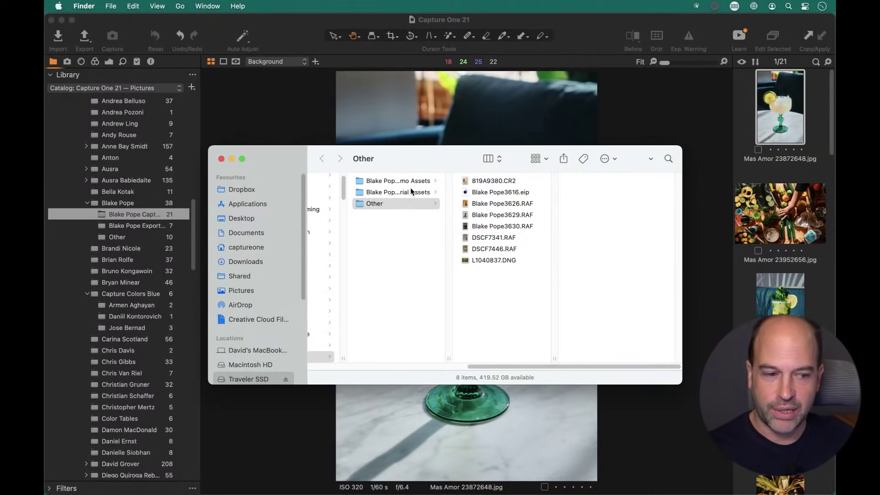
key("super+Tab")
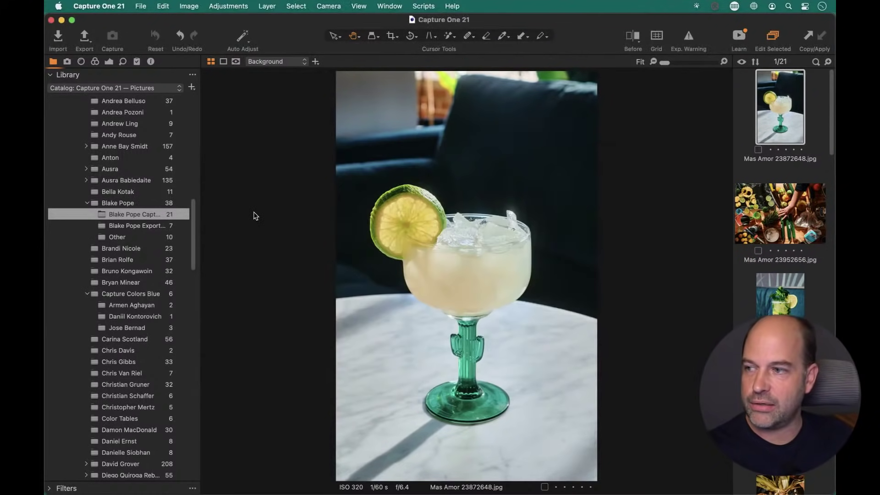
left_click(108, 238)
left_click_drag(108, 237, 131, 218)
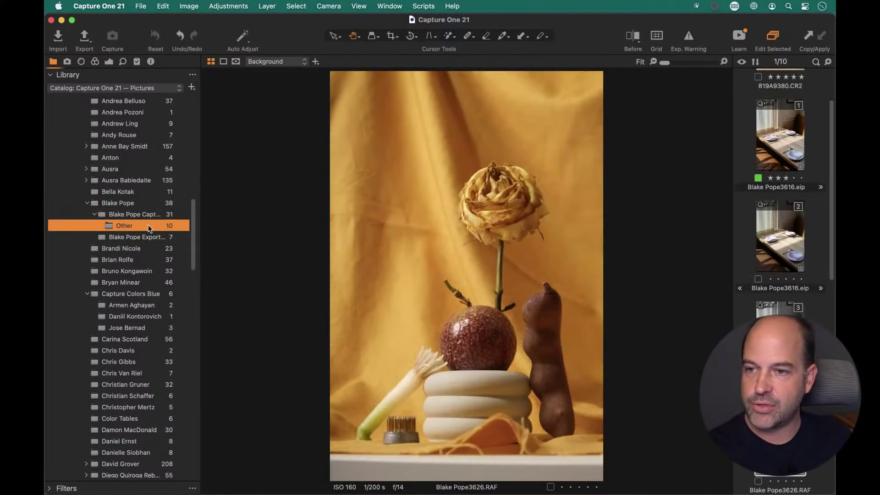
key("super+Tab")
left_click(392, 180)
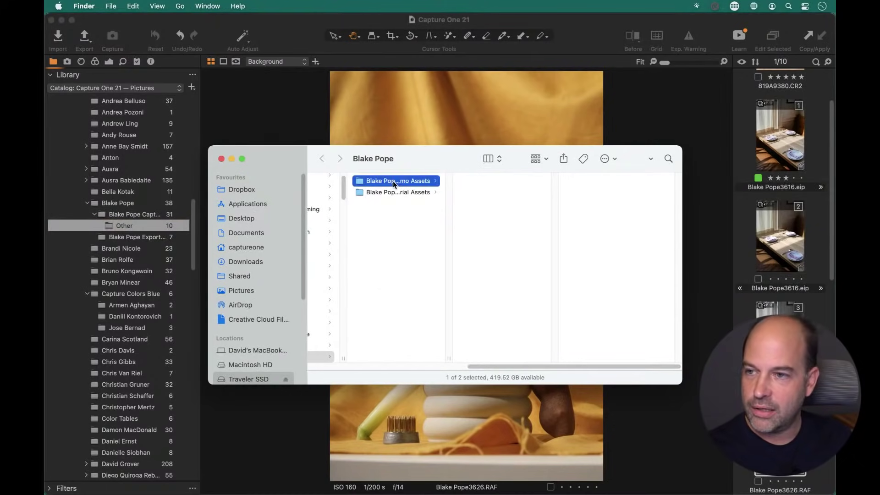
scroll(554, 206, "down", 3)
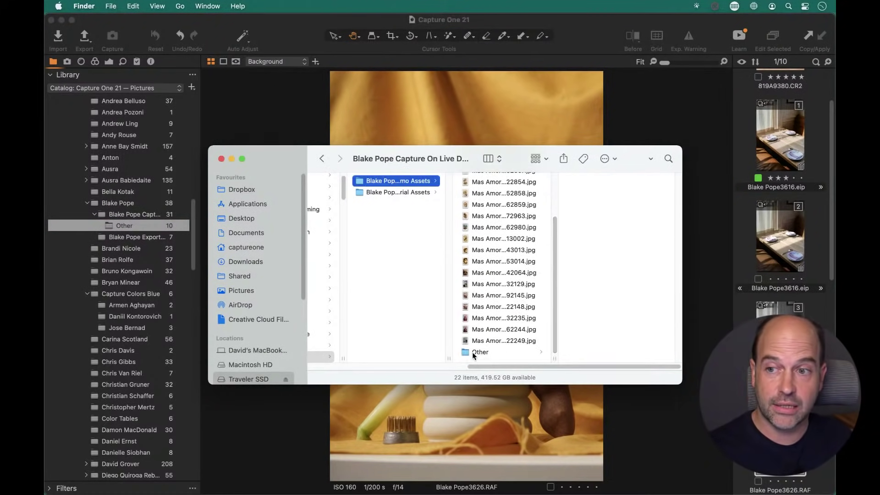
key("super+Tab")
left_click_drag(108, 225, 131, 202)
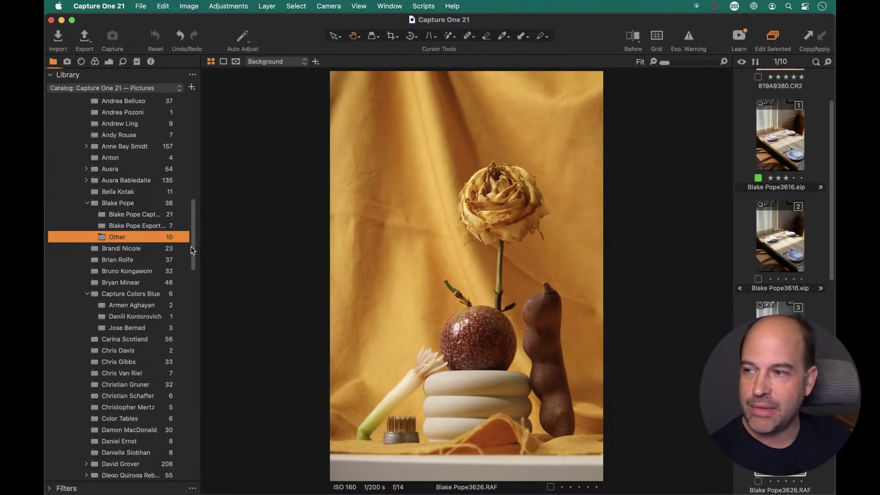
Collapse the Traveler SSD folder tree and the User Collections list in the Library panel.
left_click_drag(191, 246, 203, 191)
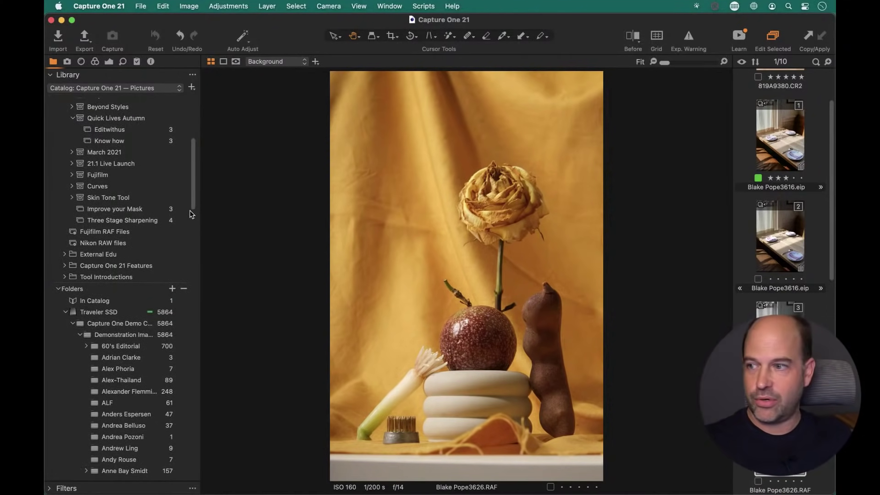
left_click(66, 311)
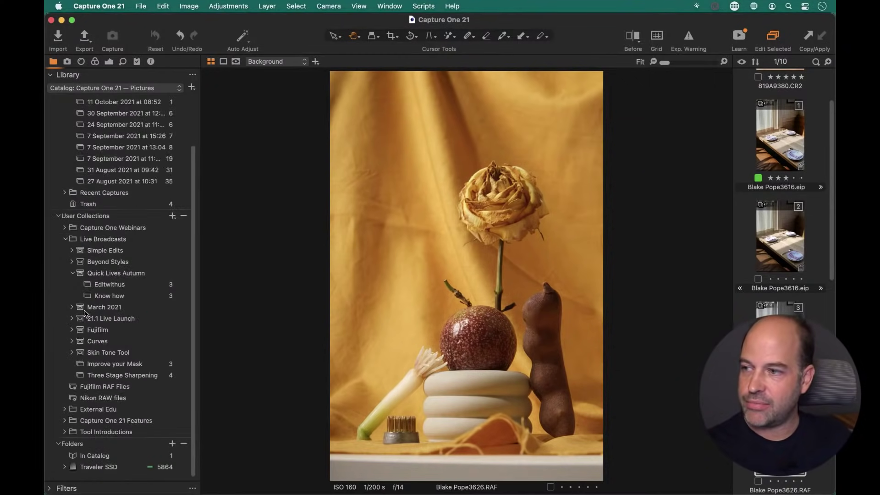
left_click(60, 215)
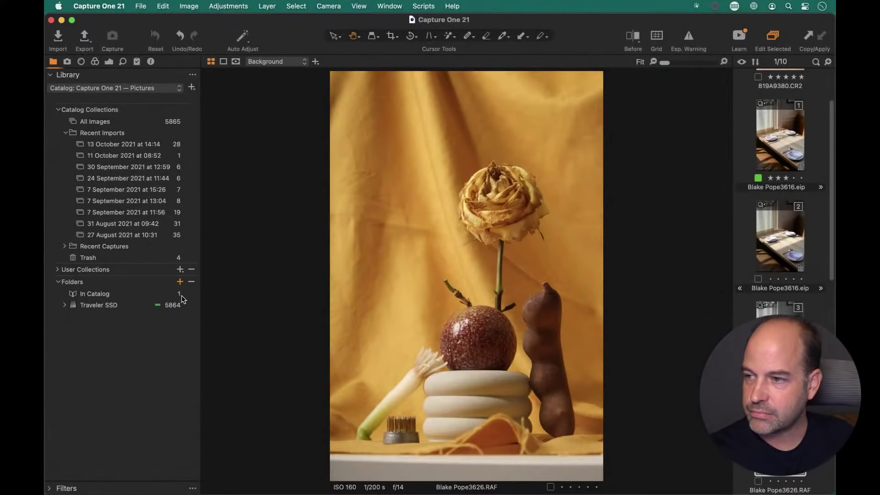
left_click(180, 281)
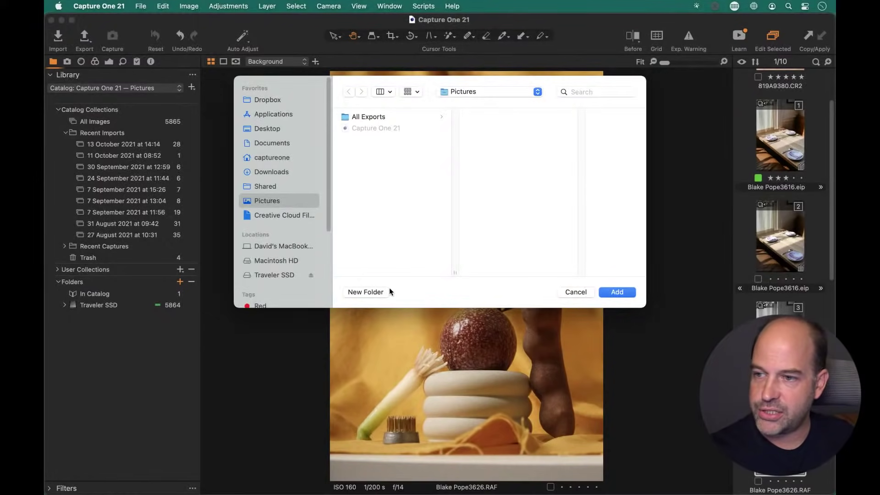
left_click(367, 292)
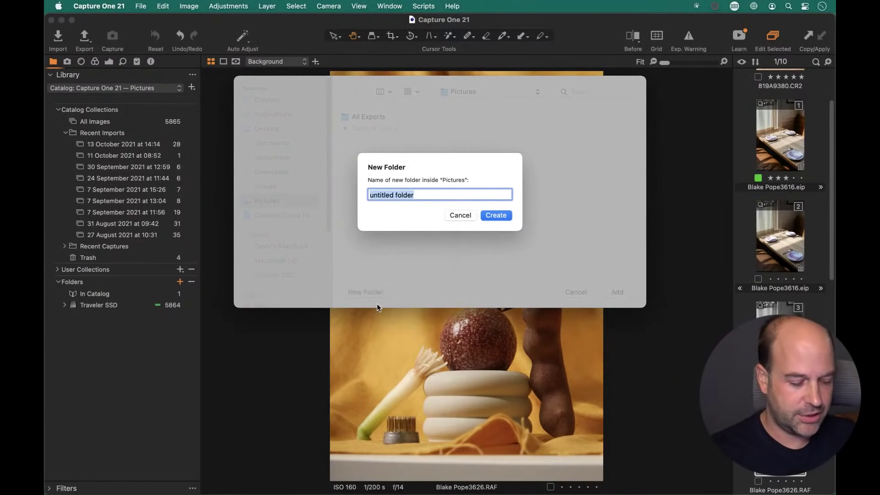
type("Blake")
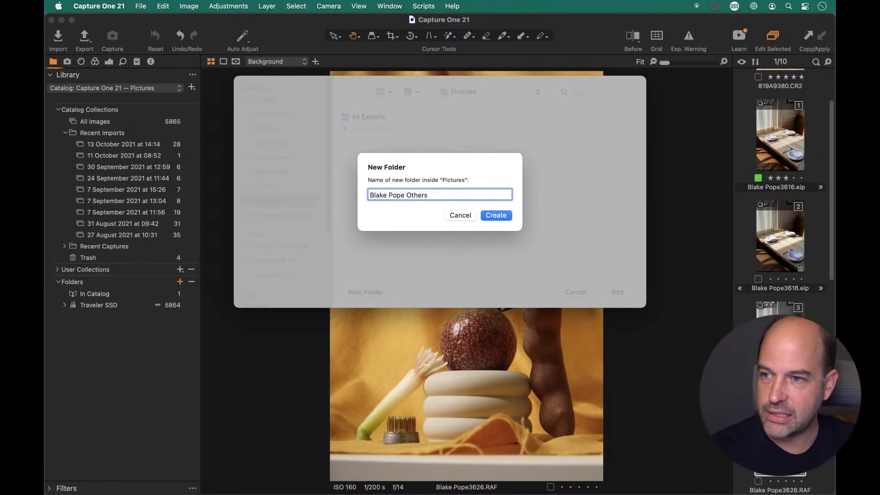
type(" Pope Others")
left_click(500, 215)
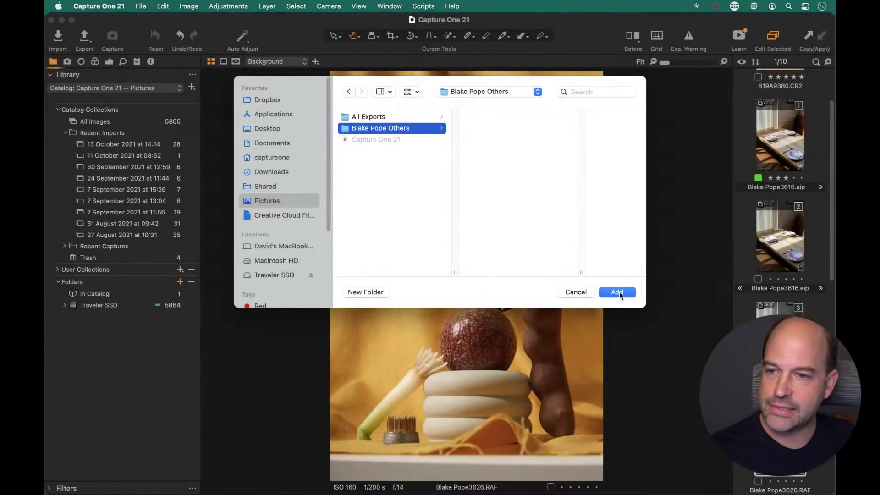
left_click(617, 292)
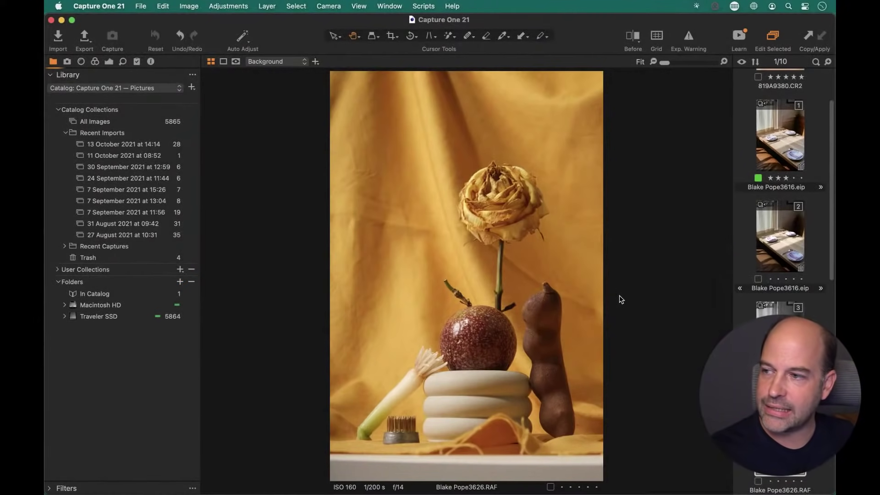
left_click(65, 305)
left_click(72, 316)
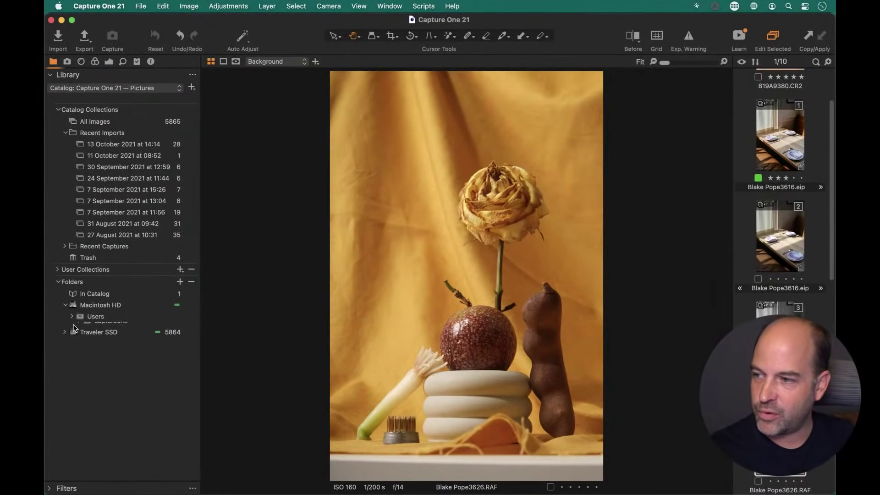
left_click(79, 328)
left_click(87, 339)
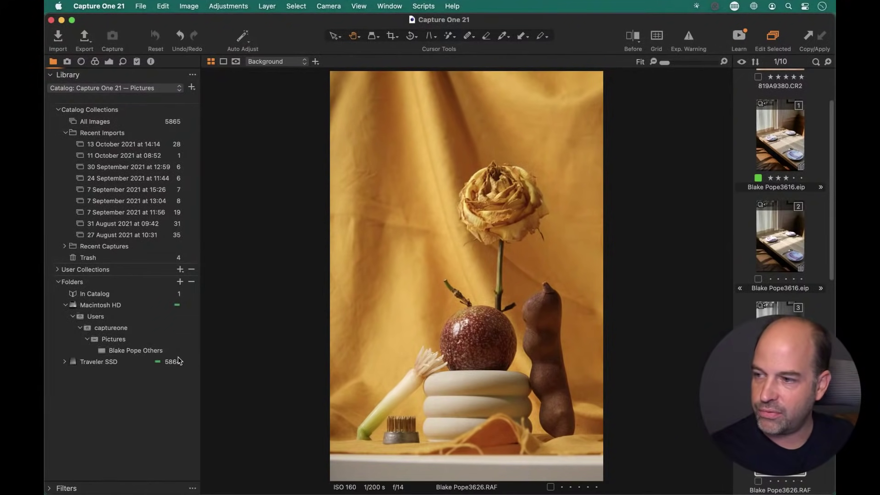
left_click(64, 361)
scroll(136, 405, "down", 5)
left_click(136, 405)
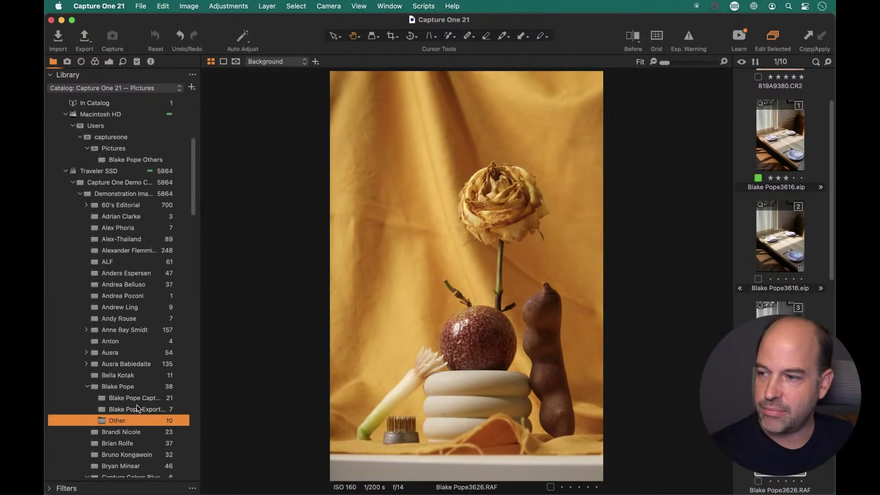
scroll(137, 405, "down", 4)
scroll(137, 405, "up", 8)
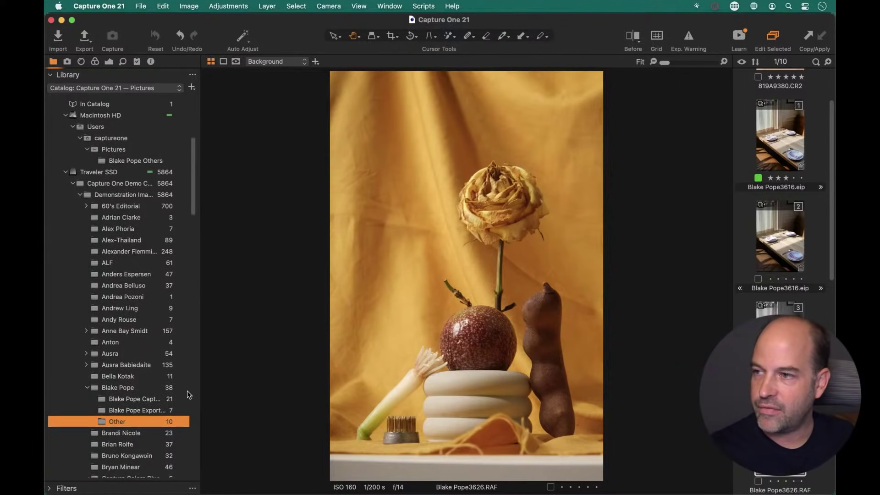
left_click(129, 400)
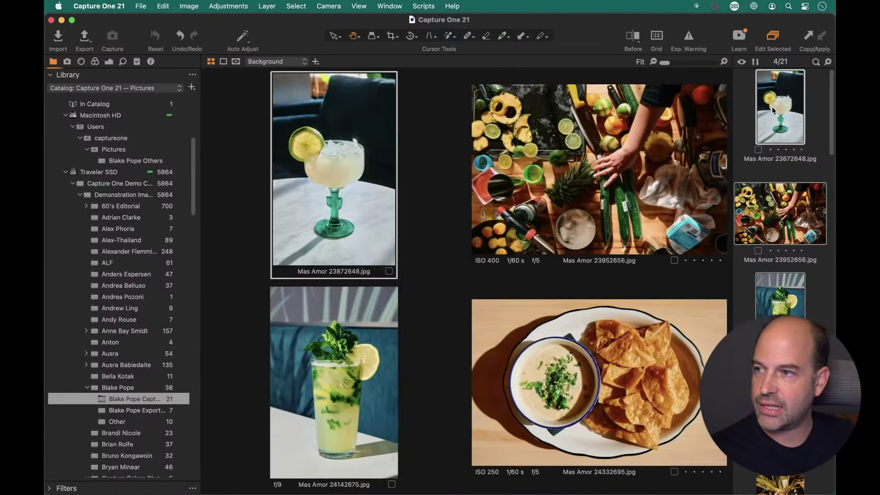
left_click_drag(771, 106, 145, 160)
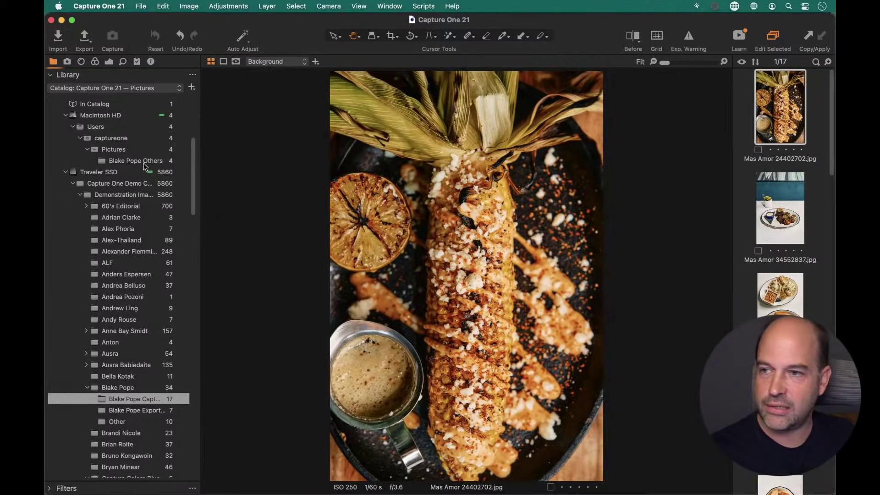
left_click(137, 161)
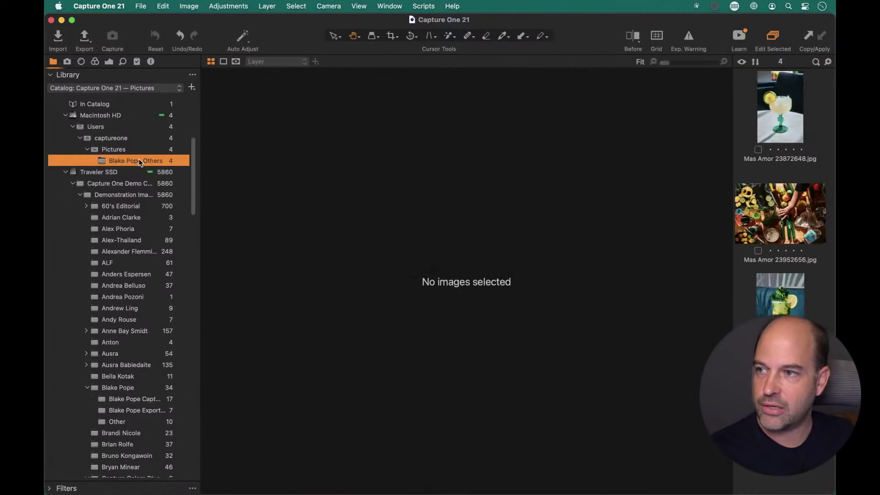
left_click(771, 110)
key("super+Tab")
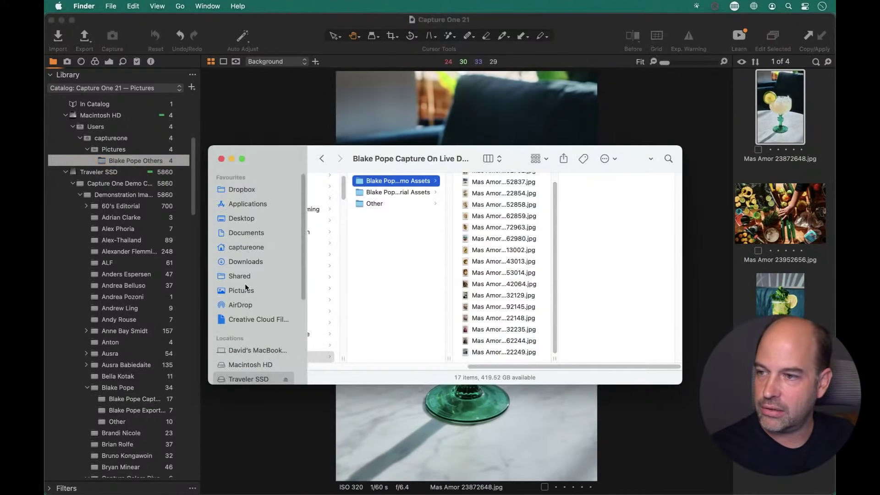
left_click(243, 290)
left_click(340, 194)
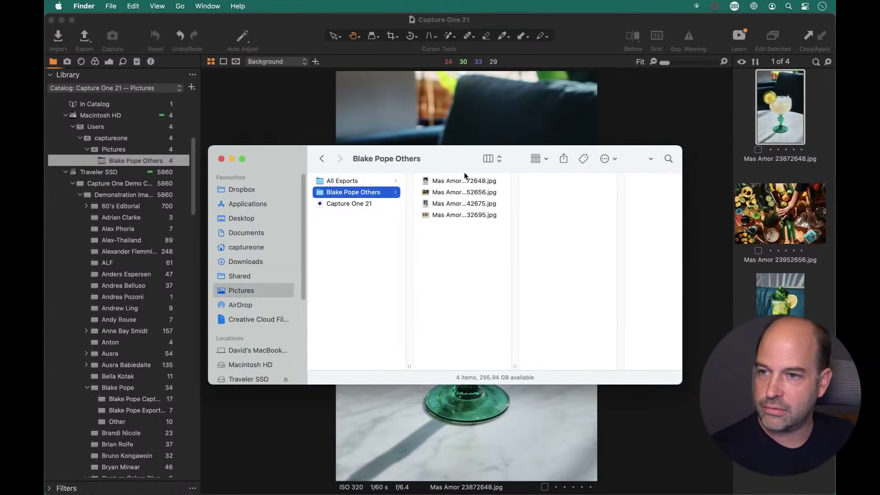
key("super+Tab")
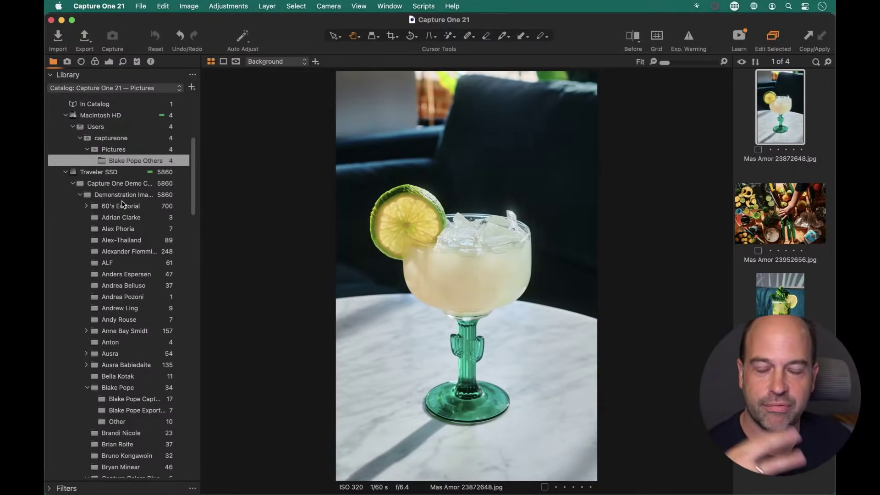
left_click_drag(774, 120, 136, 400)
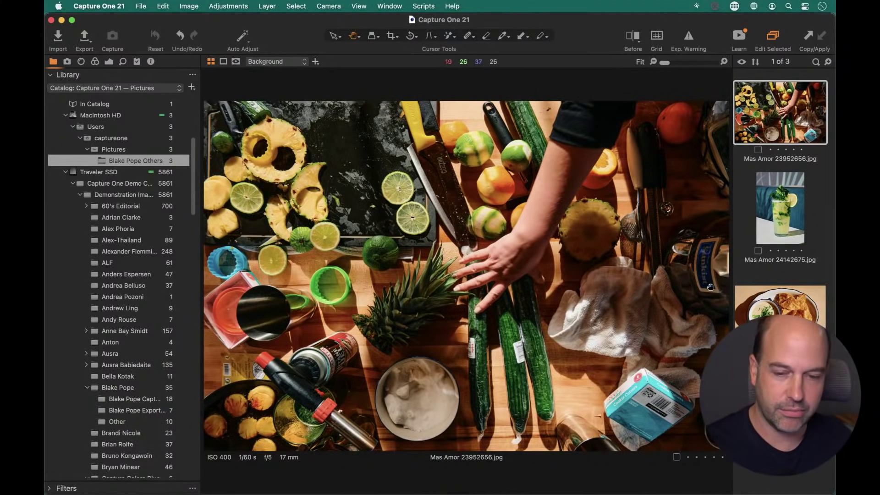
key("super+a")
left_click_drag(760, 119, 145, 399)
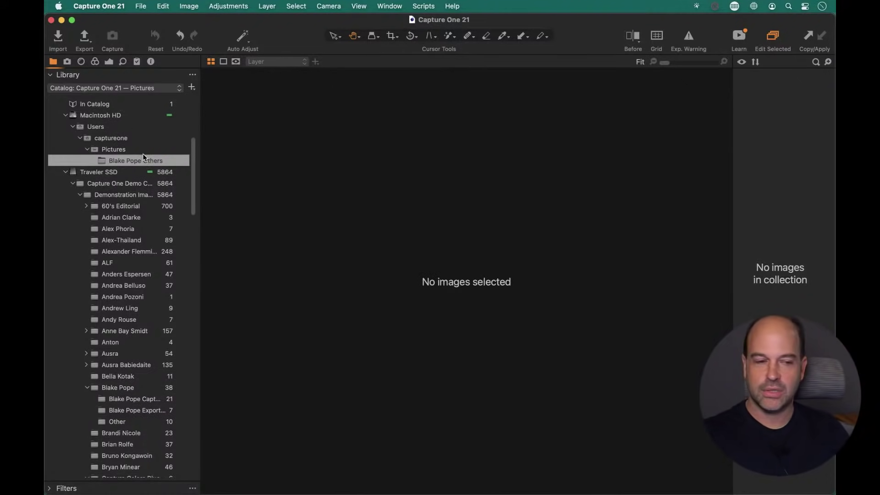
left_click(132, 422)
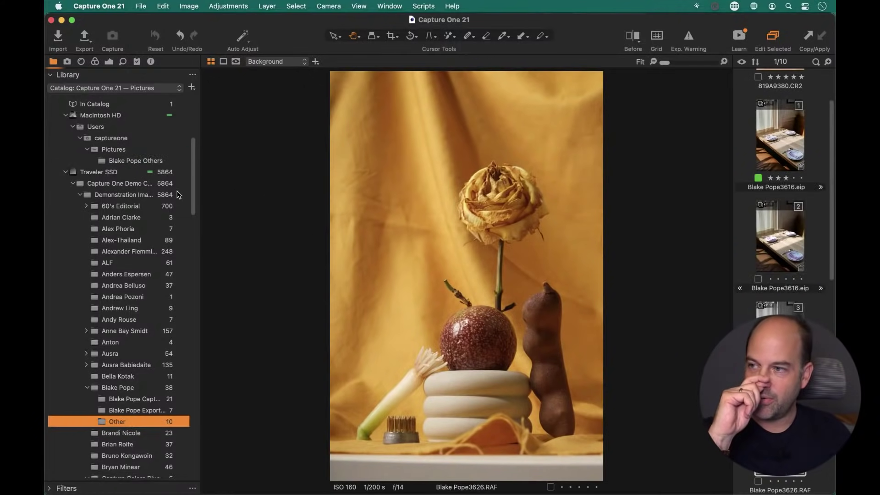
scroll(107, 248, "up", 10)
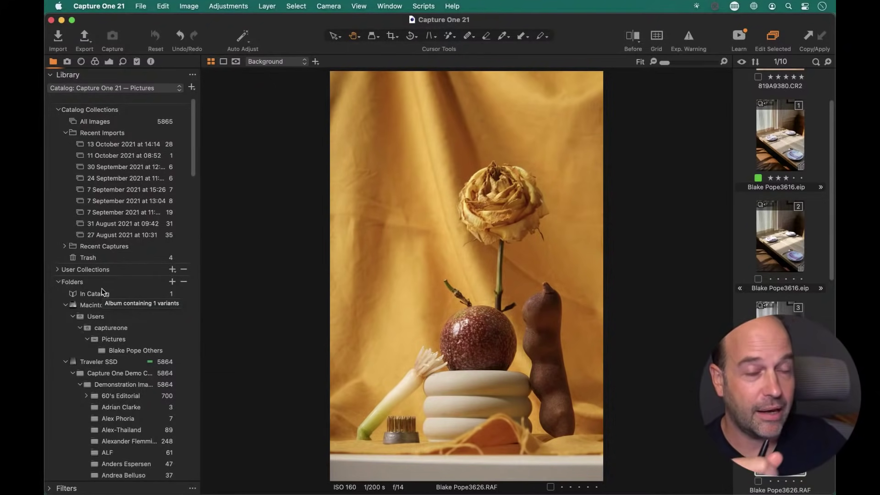
key("super+Tab")
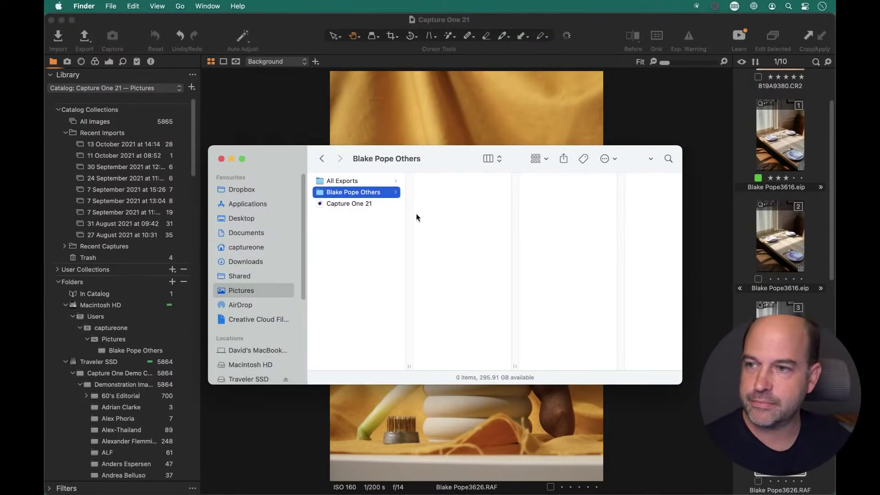
left_click(363, 205)
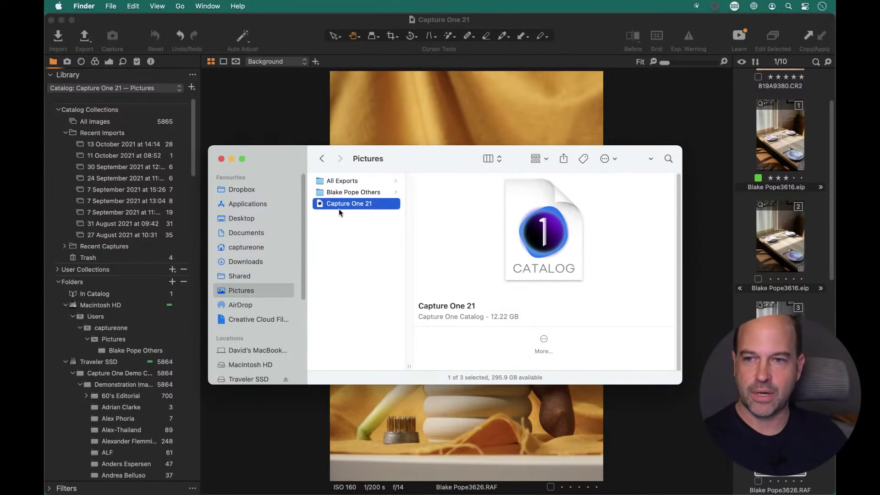
Shift-select four Other-folder thumbnails and drag them into In Catalog, raising its count to 5.
left_click(274, 128)
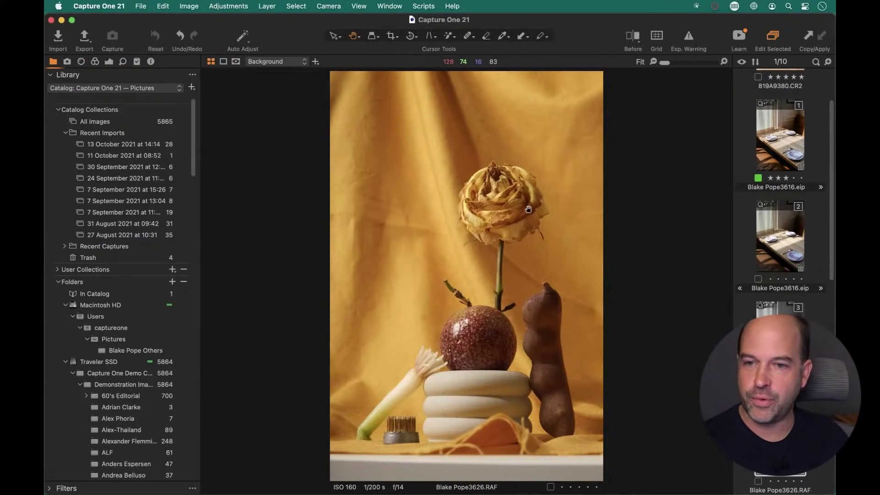
scroll(793, 263, "up", 3)
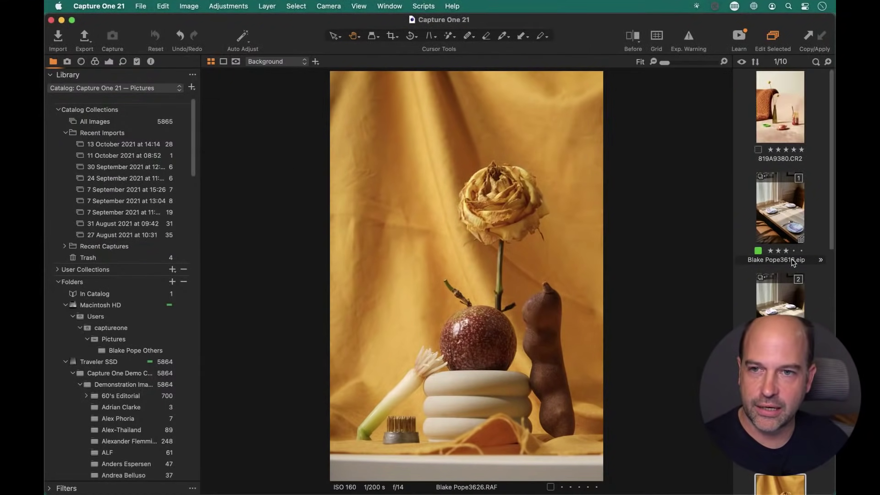
scroll(793, 321, "down", 4)
scroll(771, 241, "down", 5)
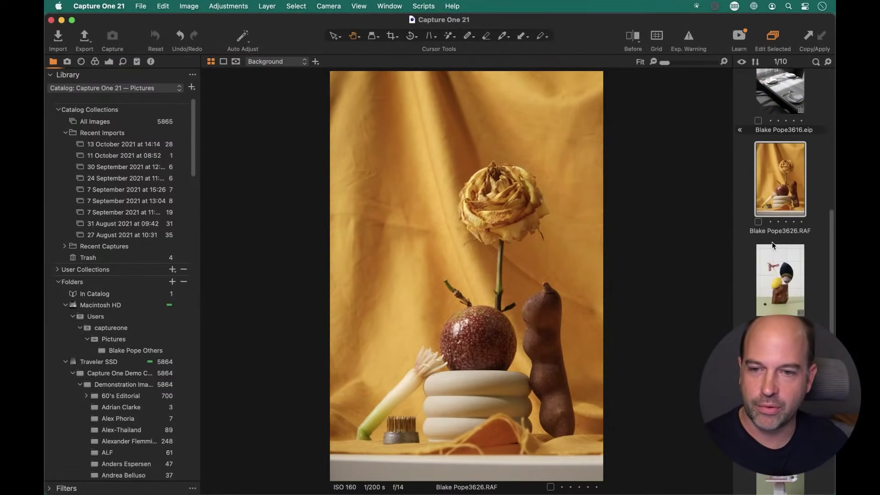
left_click(780, 453, "shift")
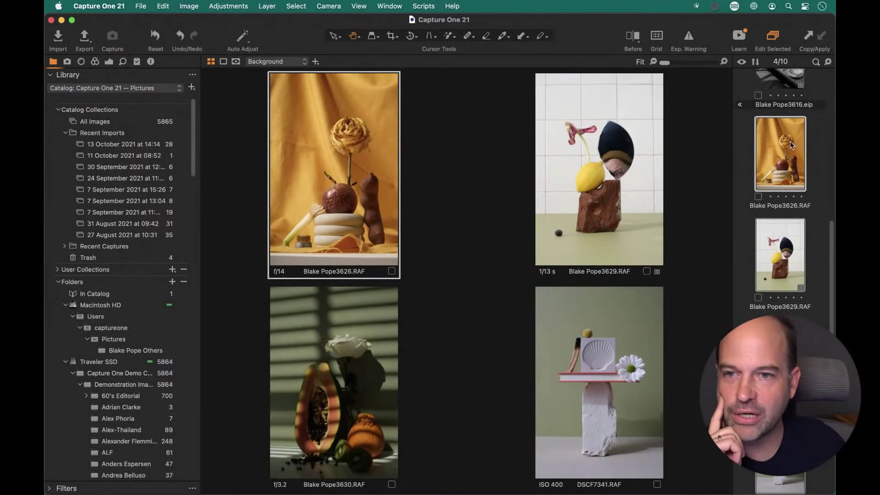
left_click_drag(804, 162, 100, 293)
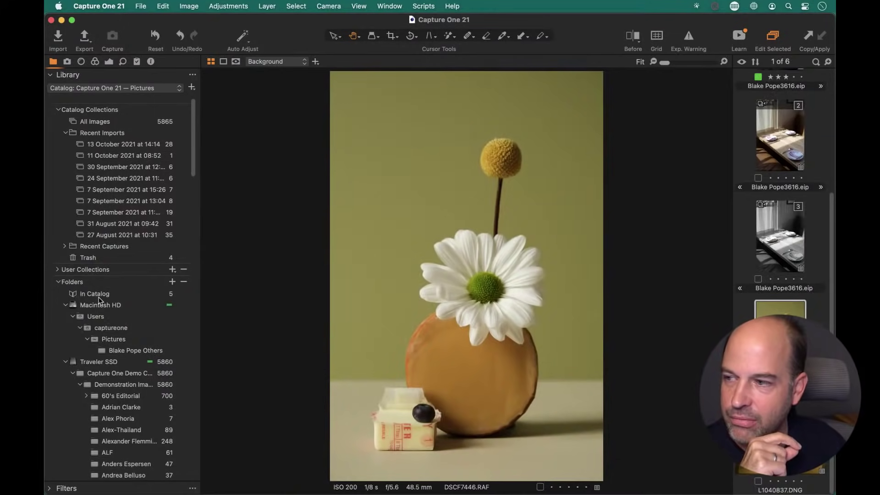
Move the glass jar image in In Catalog to the Catalog Trash, then see the 12.45 GB catalog in Finder.
left_click(96, 297)
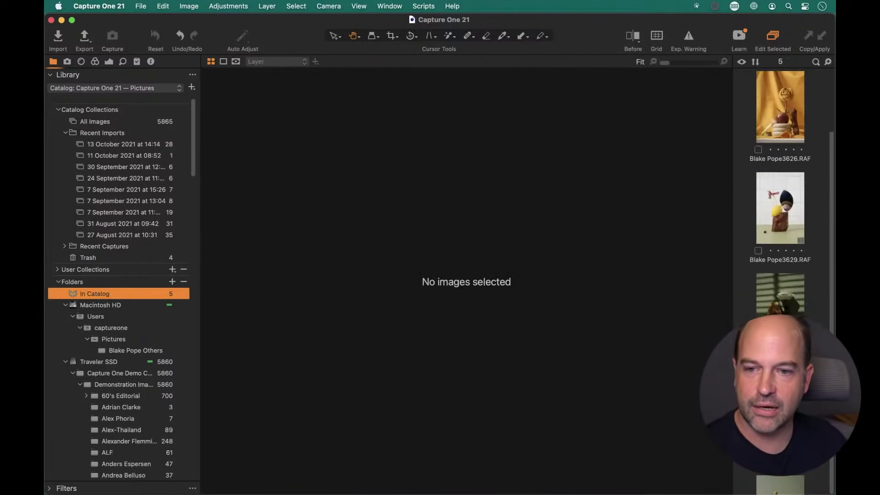
scroll(779, 339, "down", 3)
left_click(779, 351)
right_click(779, 351)
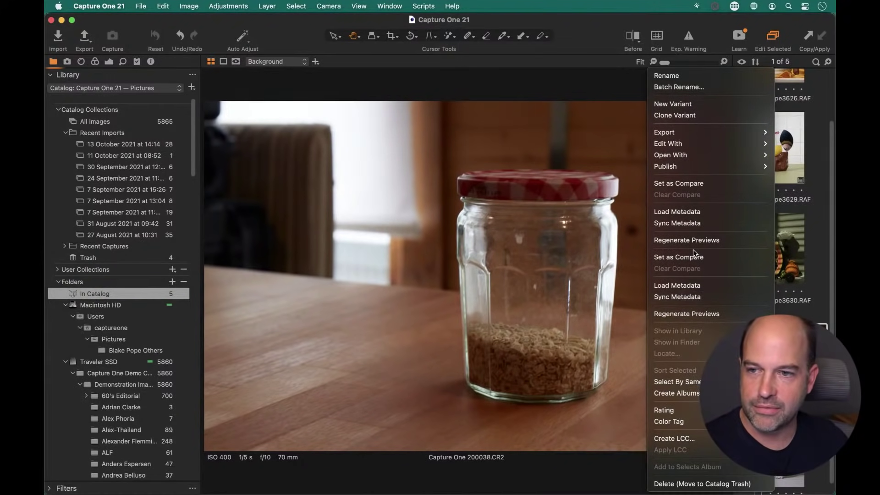
mouse_move(698, 415)
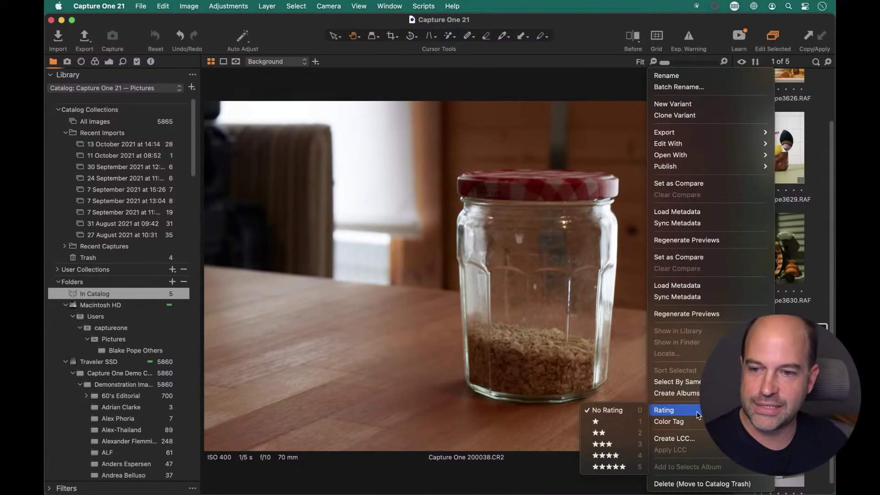
left_click(694, 483)
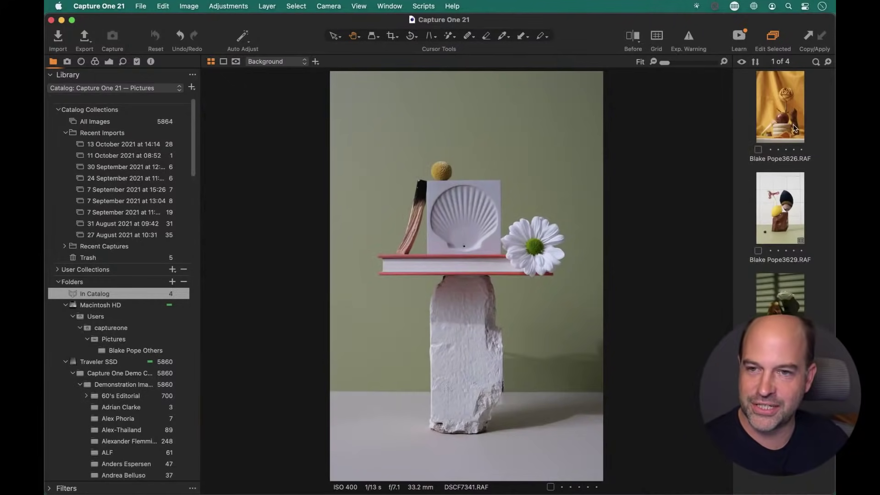
key("Down")
key("Down")
key("Down")
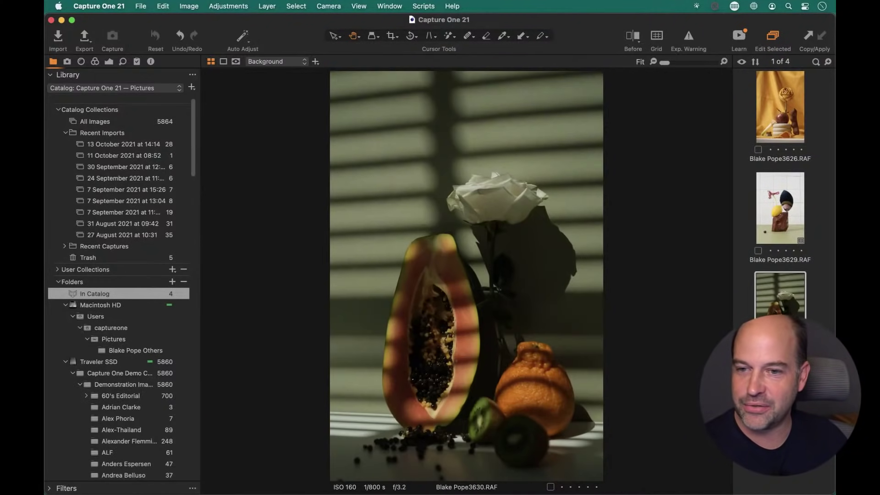
key("super+Tab")
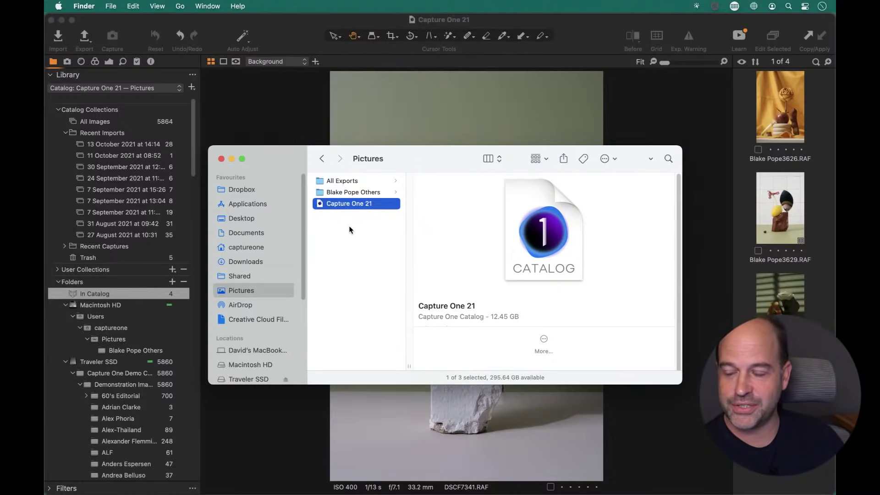
right_click(345, 203)
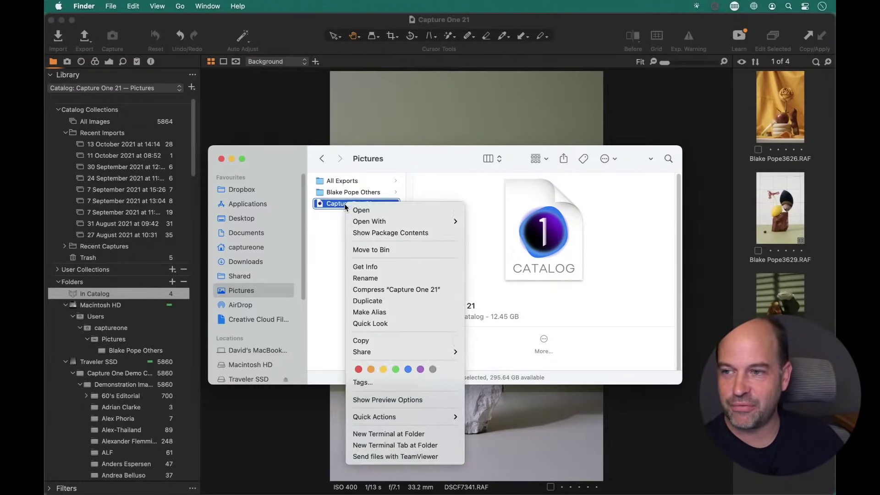
left_click(372, 232)
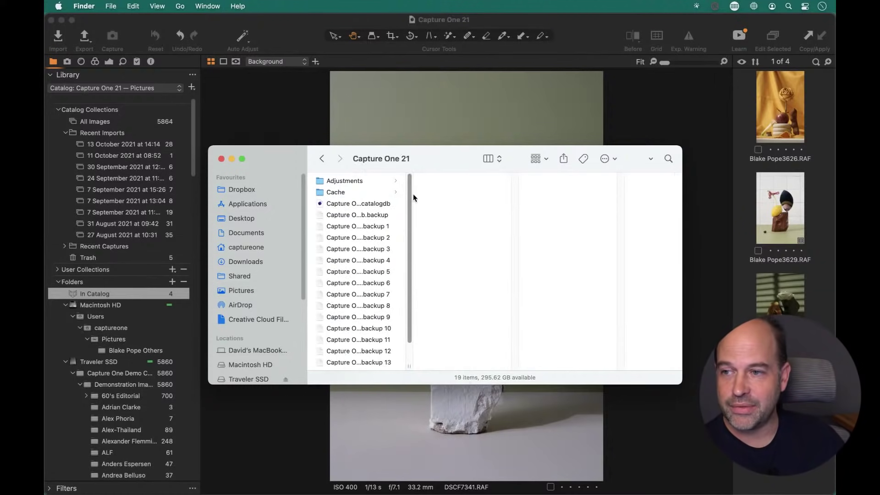
scroll(410, 188, "down", 2)
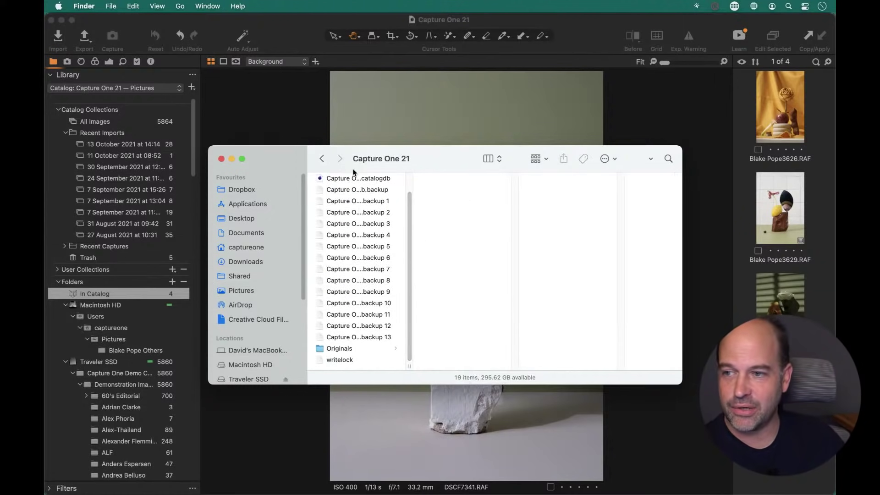
left_click(357, 348)
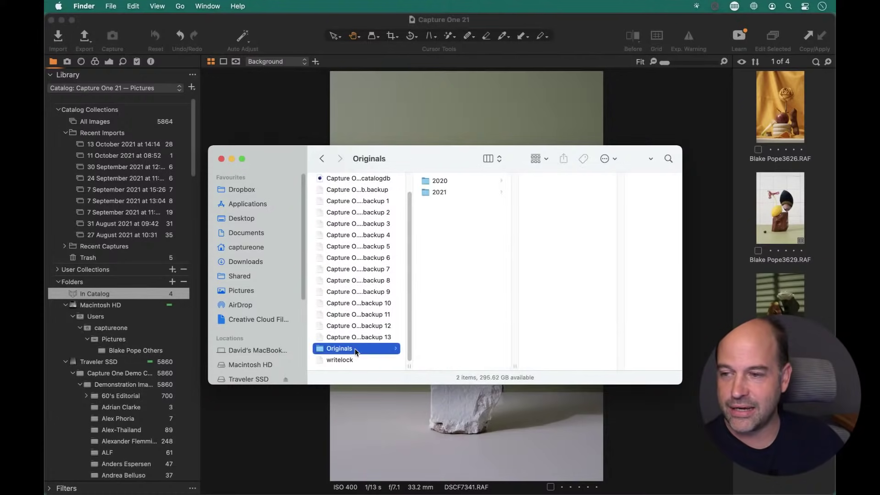
left_click(455, 191)
left_click(541, 192)
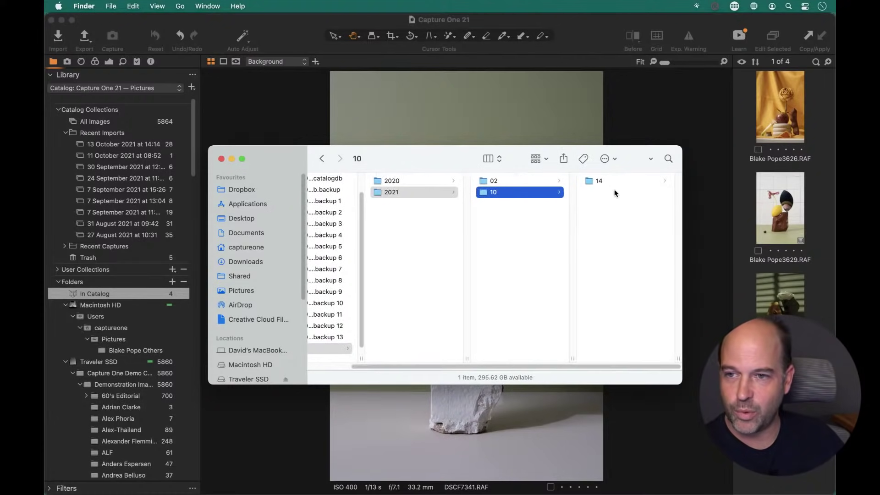
left_click(614, 183)
left_click(608, 182)
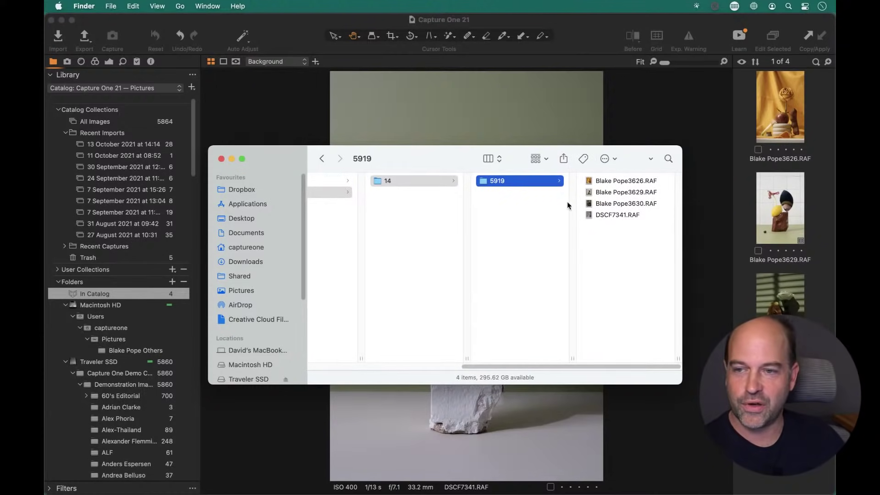
left_click_drag(471, 366, 321, 378)
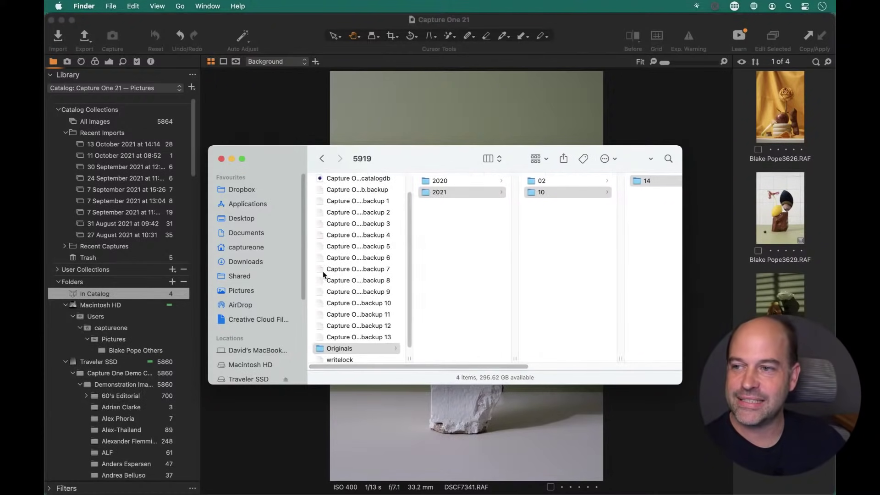
left_click(323, 159)
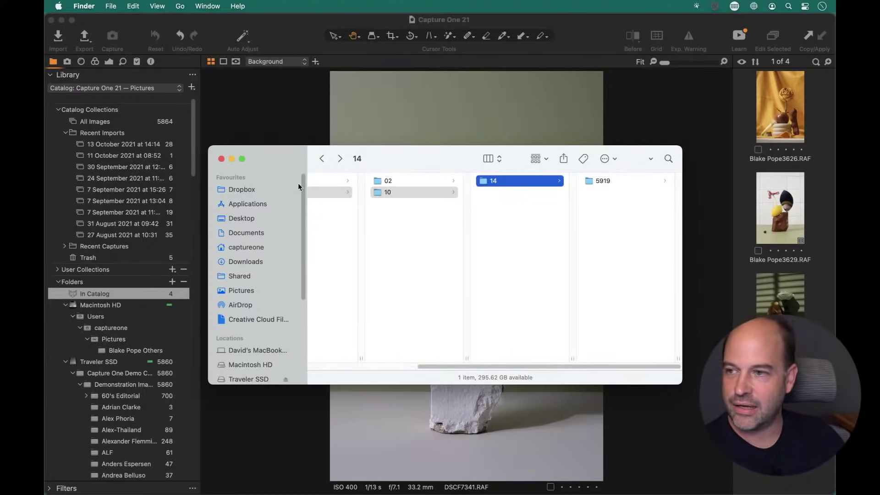
left_click(254, 289)
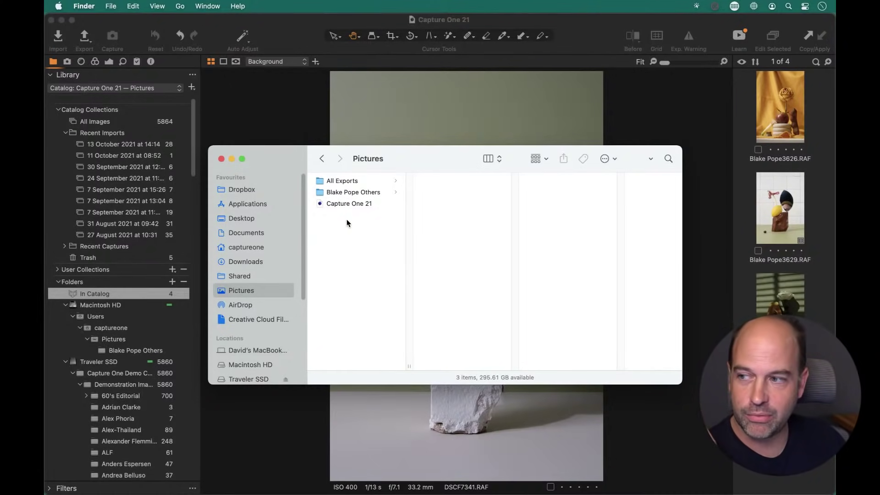
Take the Traveler SSD drive offline from Finder and return to Capture One 21.
left_click(285, 135)
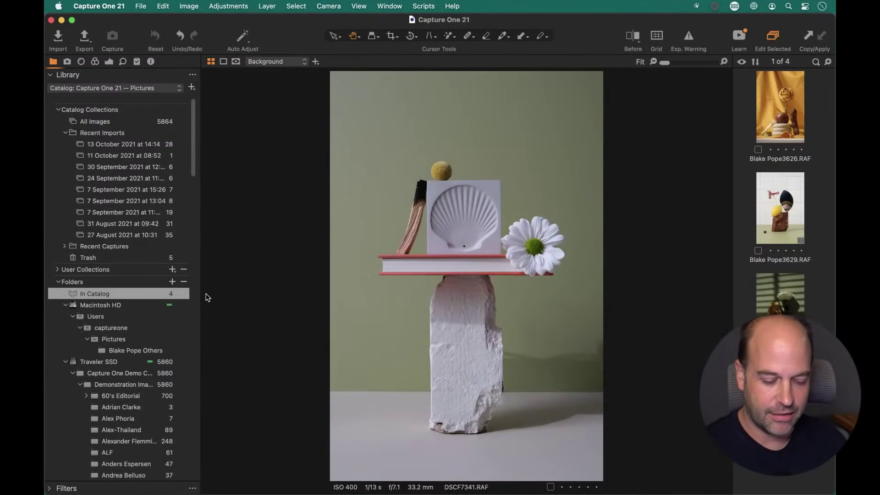
key("super+Tab")
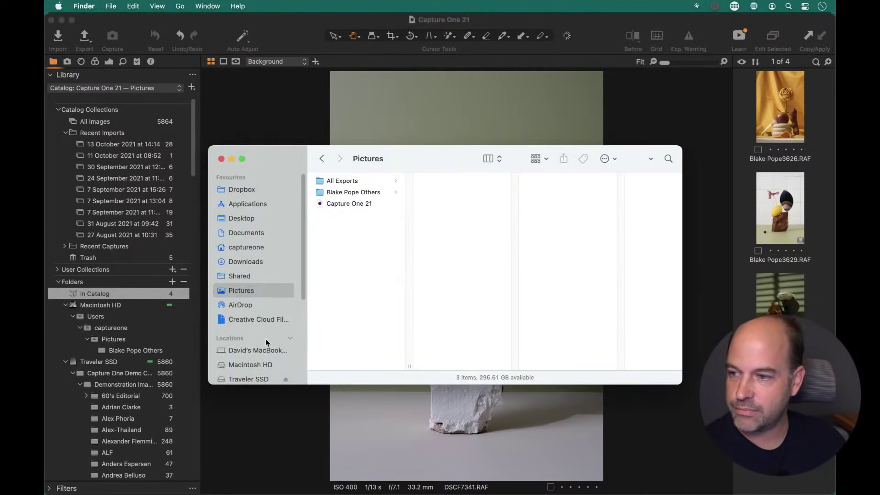
scroll(275, 320, "down", 5)
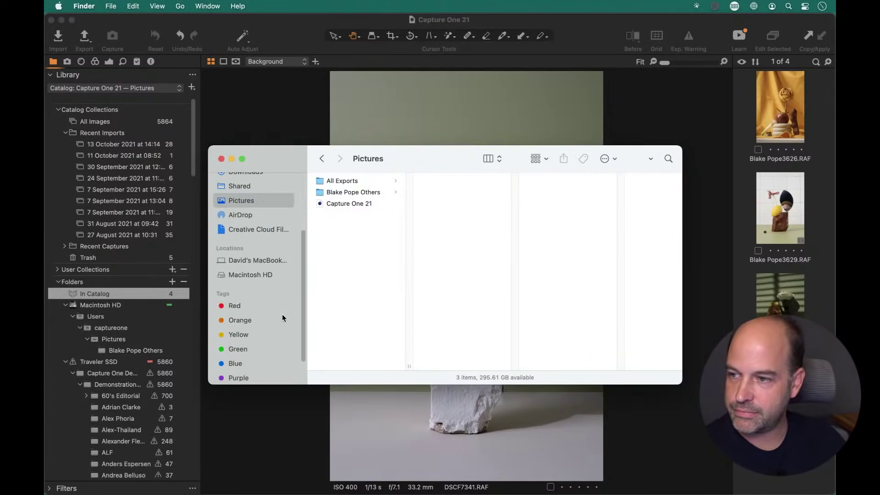
left_click(284, 440)
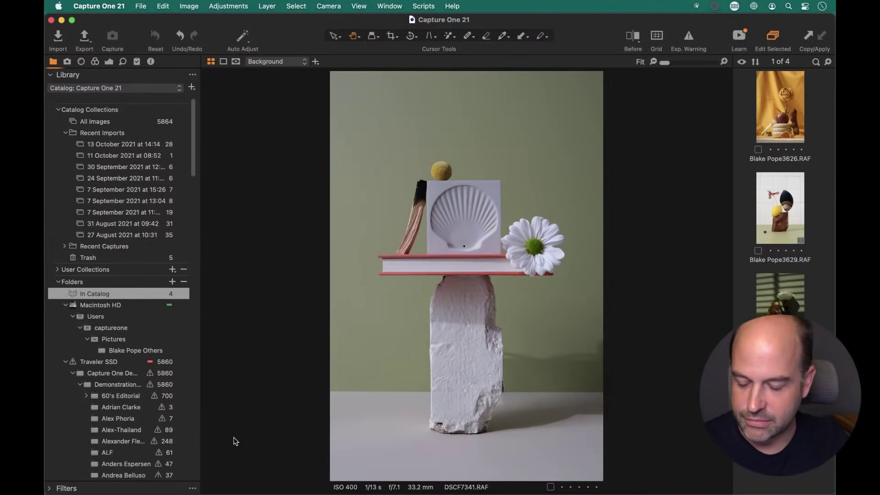
left_click(768, 214)
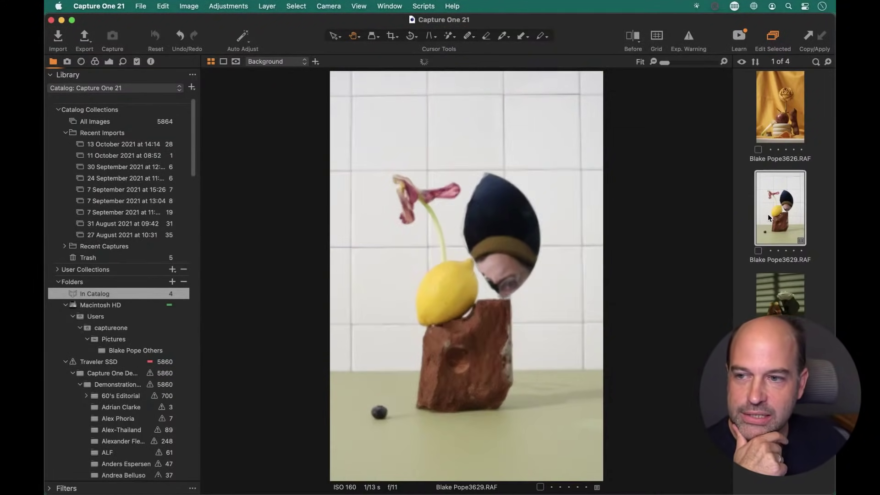
left_click(109, 62)
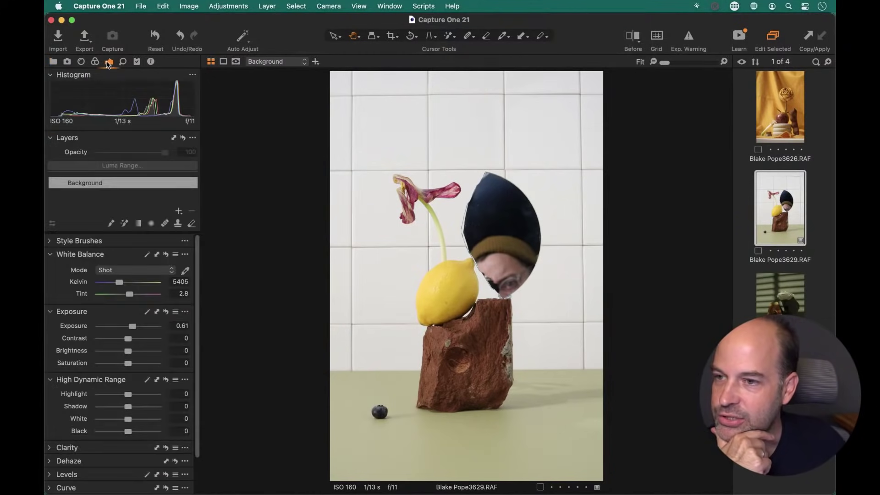
left_click(95, 61)
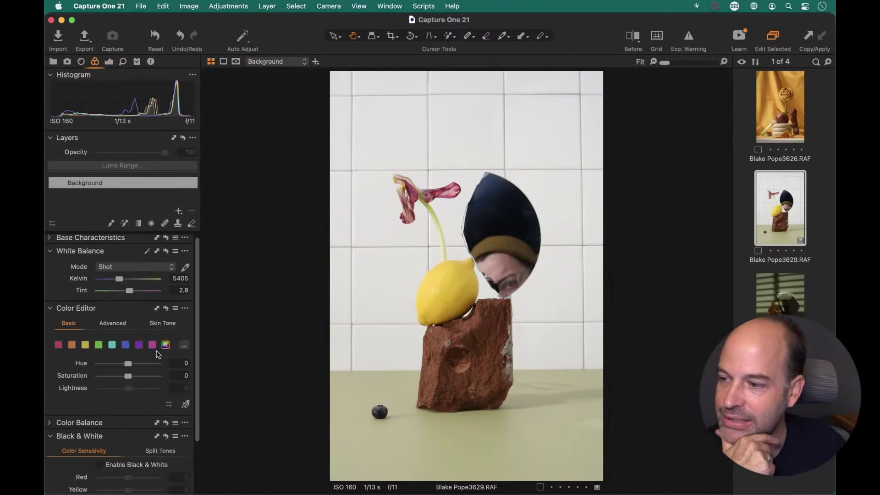
scroll(116, 377, "down", 3)
left_click(98, 398)
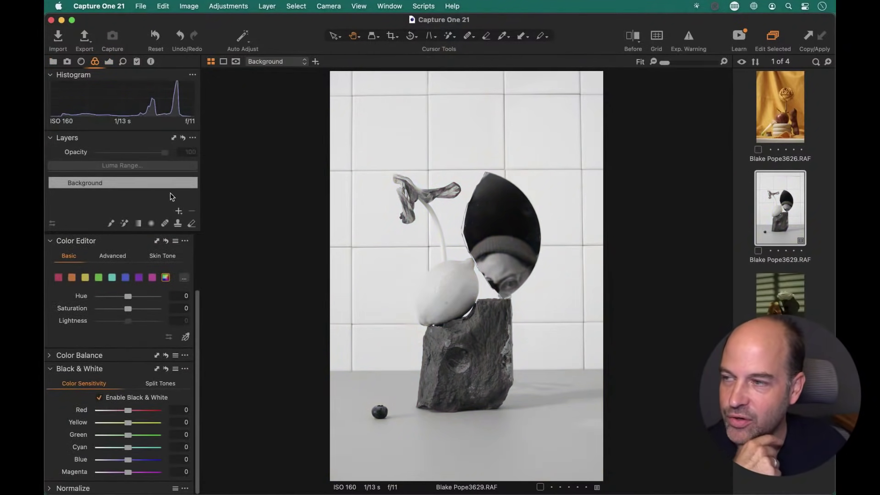
left_click(56, 62)
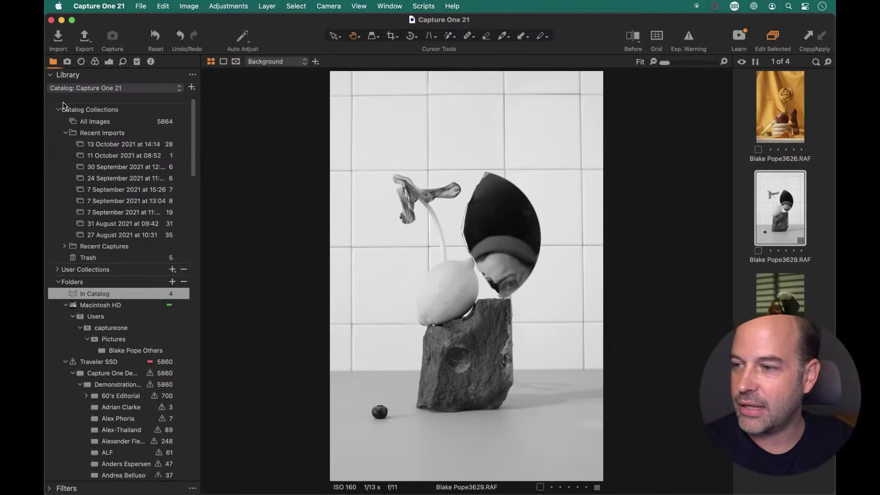
scroll(100, 302, "down", 8)
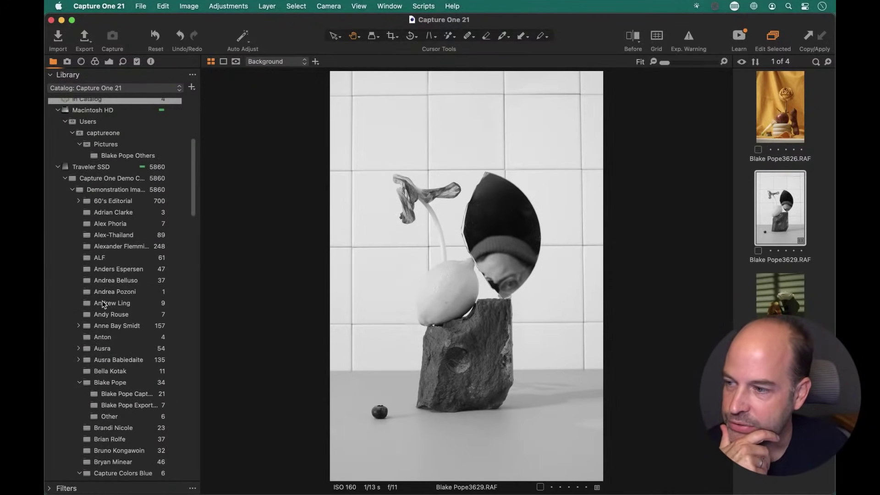
scroll(111, 250, "up", 1)
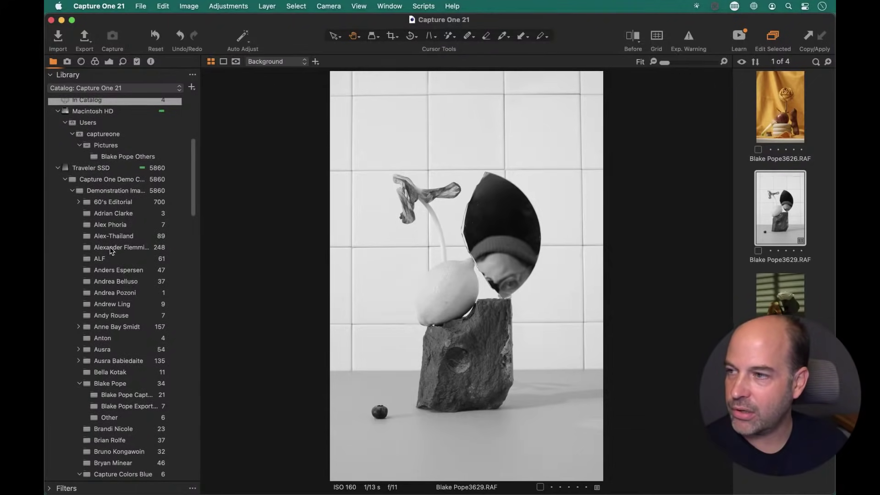
scroll(111, 251, "up", 1)
left_click(774, 126)
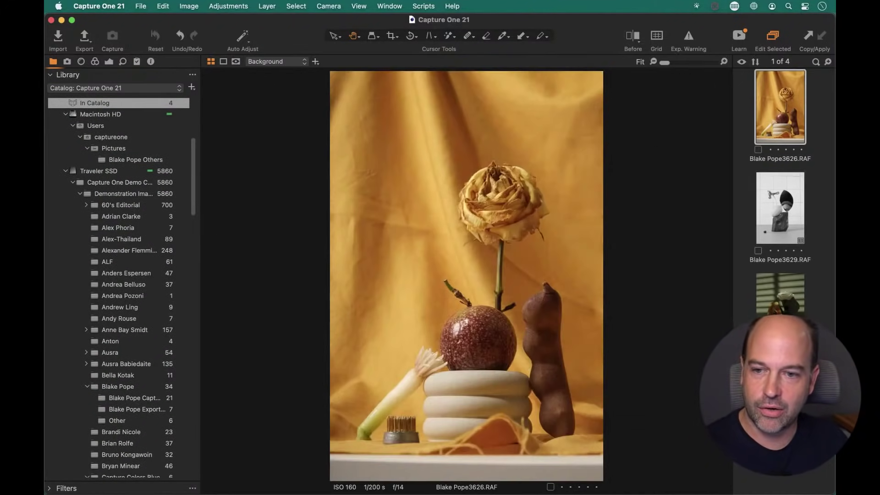
key("super+a")
scroll(140, 362, "down", 3)
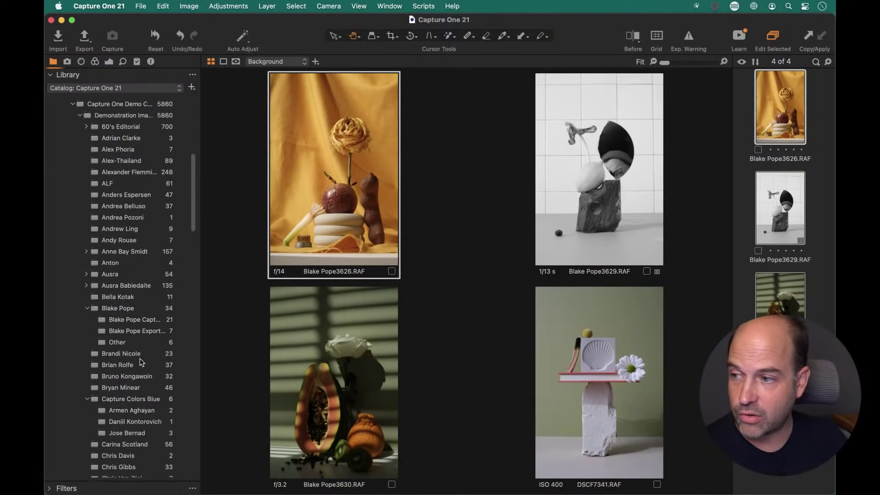
scroll(139, 362, "down", 1)
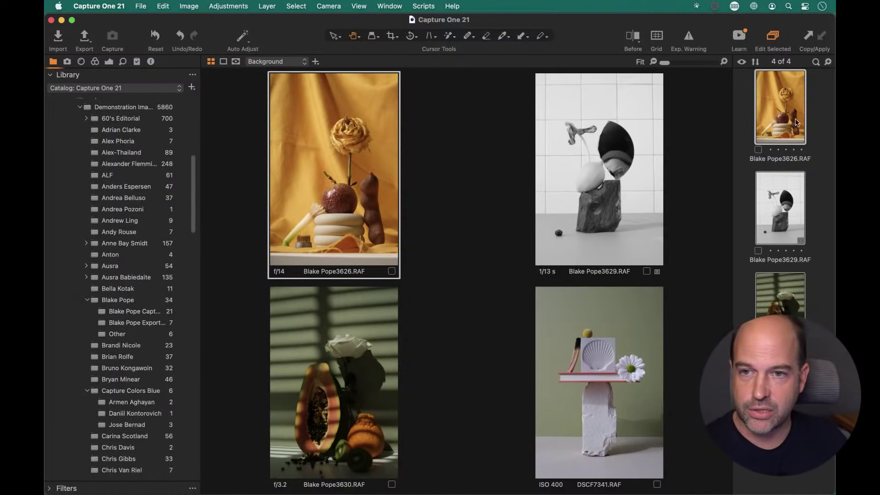
left_click_drag(784, 115, 133, 333)
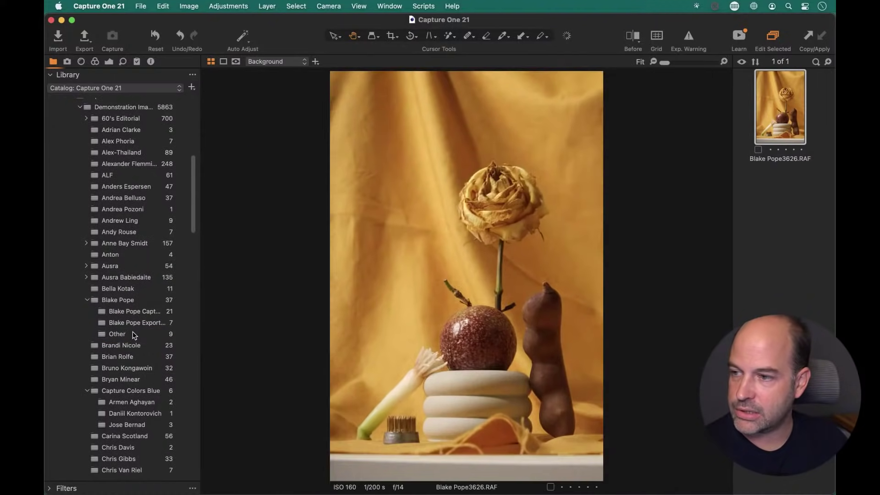
left_click(117, 333)
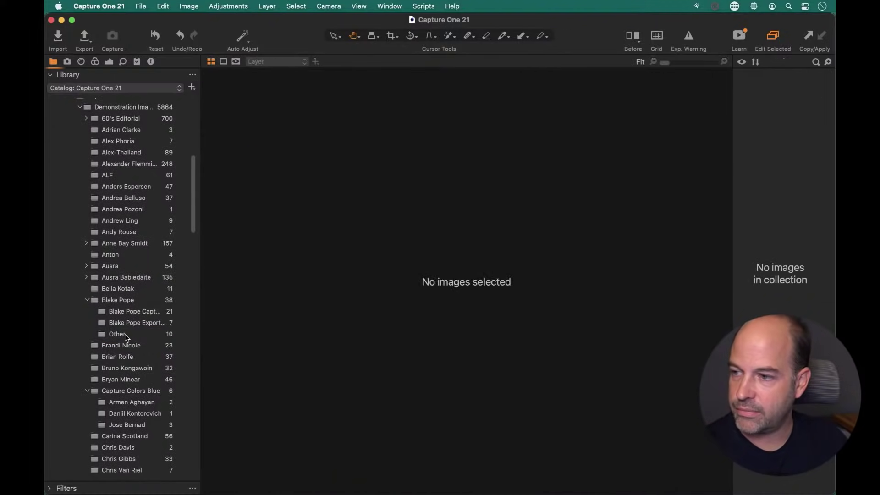
left_click(769, 146)
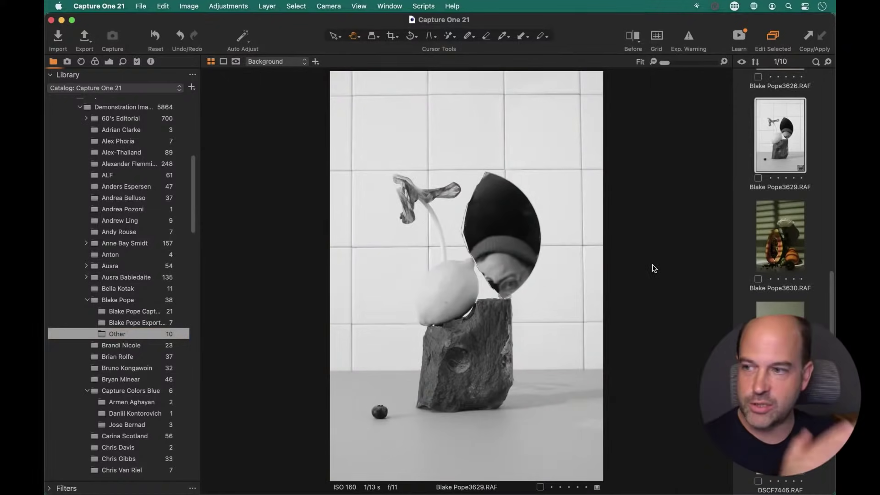
scroll(139, 291, "up", 10)
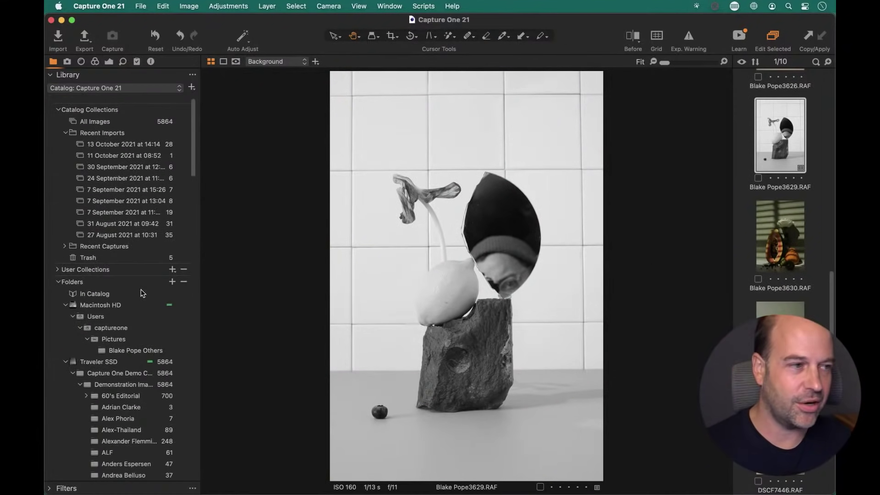
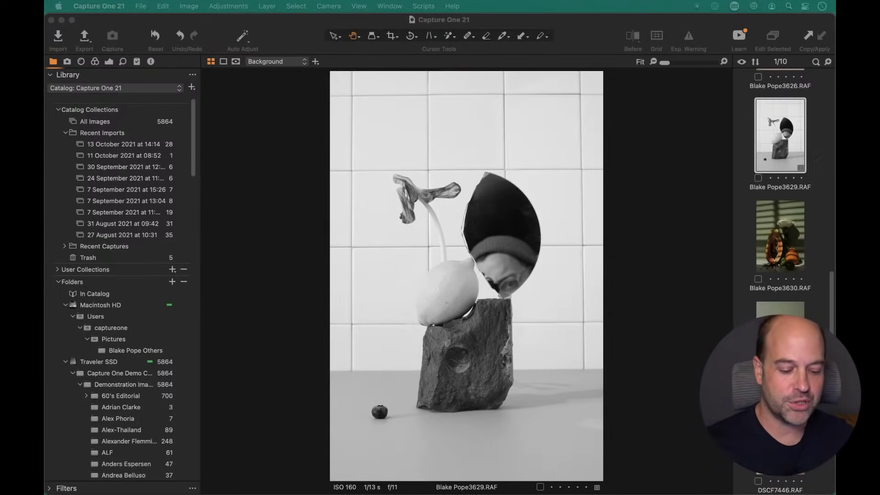
Bring Finder forward and show the nine items on the Traveler SSD drive.
key("super+Tab")
left_click(433, 248)
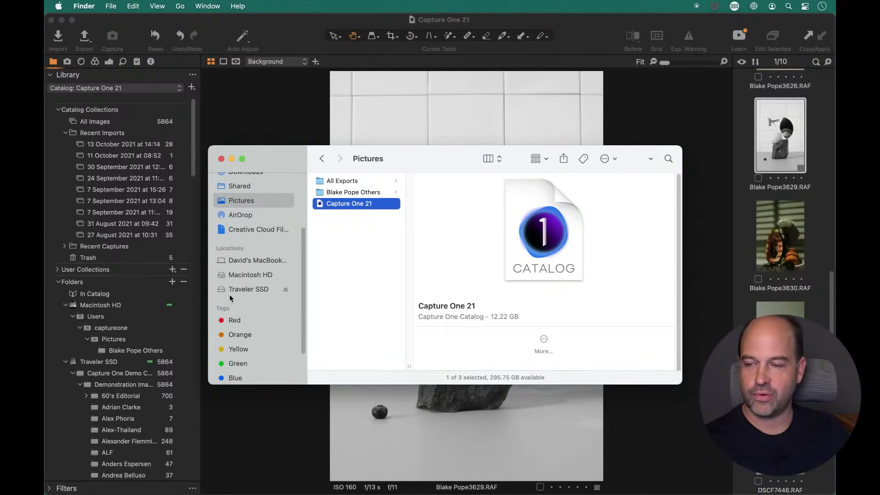
left_click(257, 290)
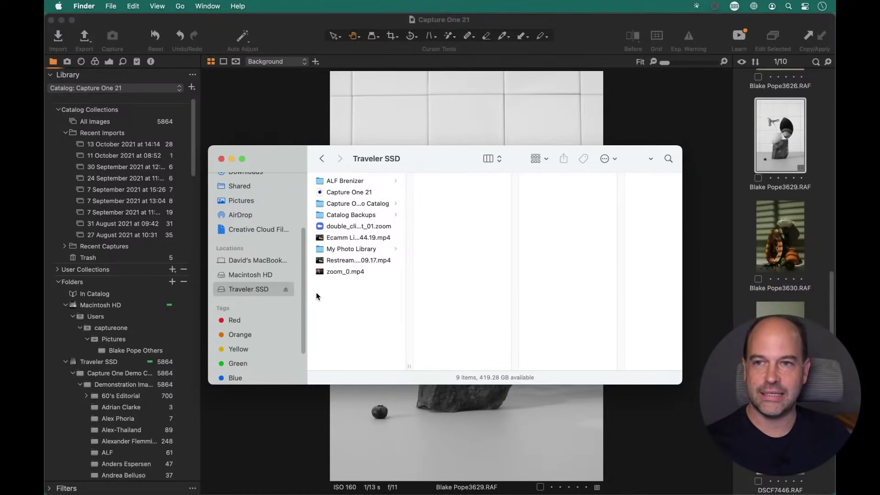
left_click(249, 201)
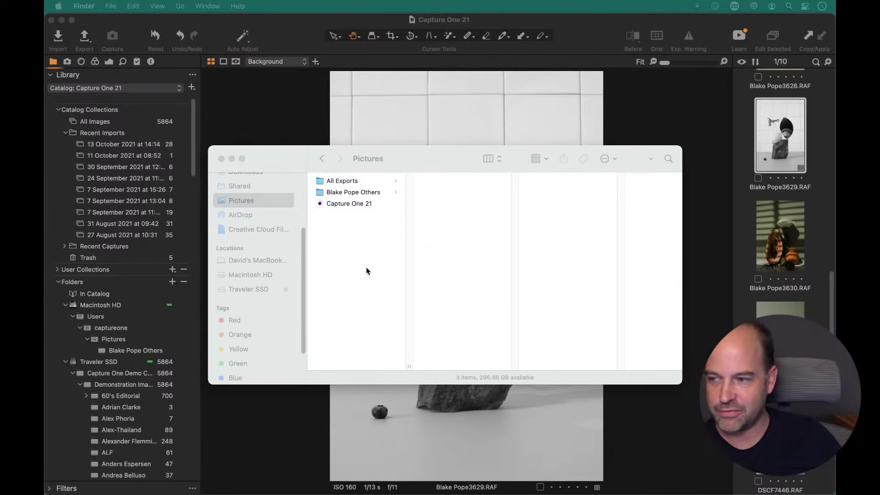
left_click(234, 442)
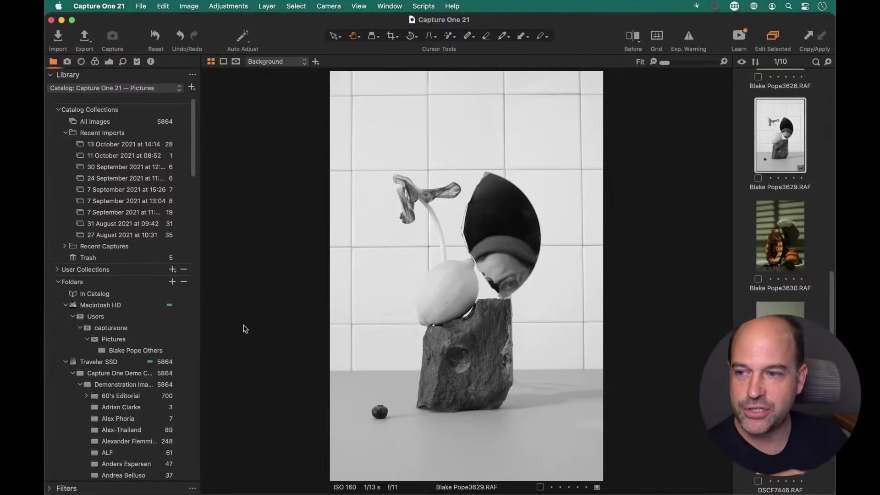
scroll(156, 344, "down", 10)
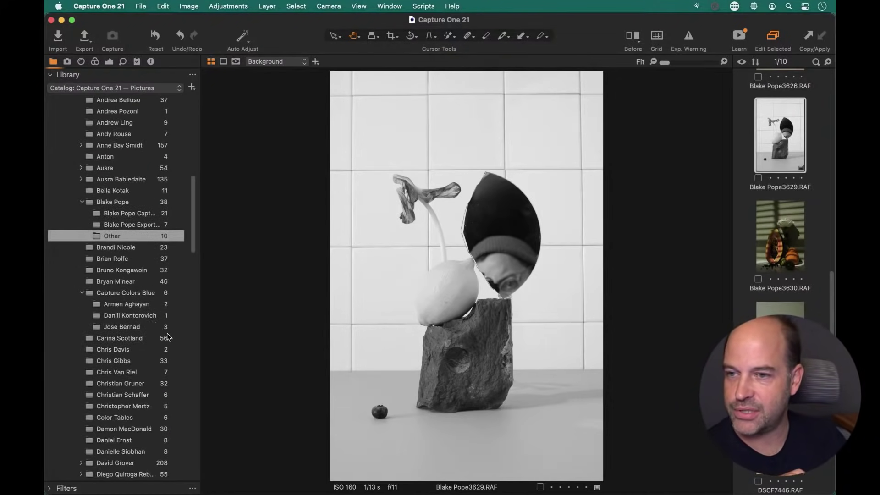
key("super+Tab")
key("super+Tab")
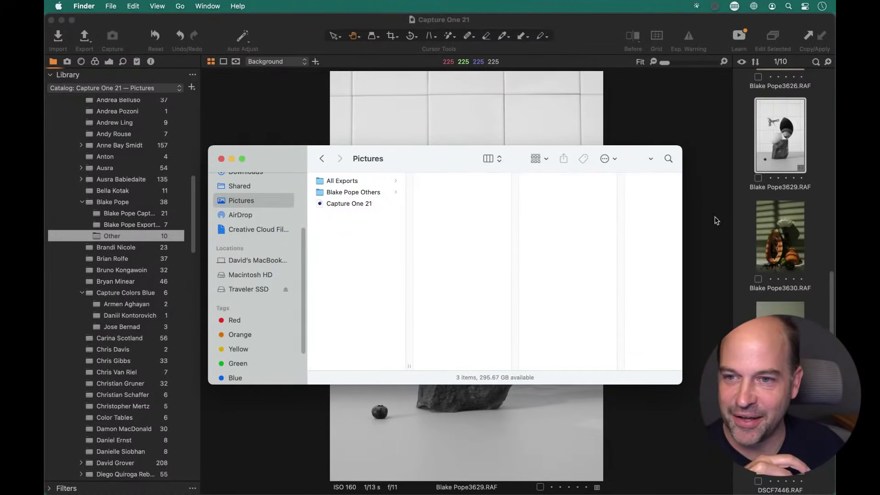
left_click(173, 241)
left_click(174, 213)
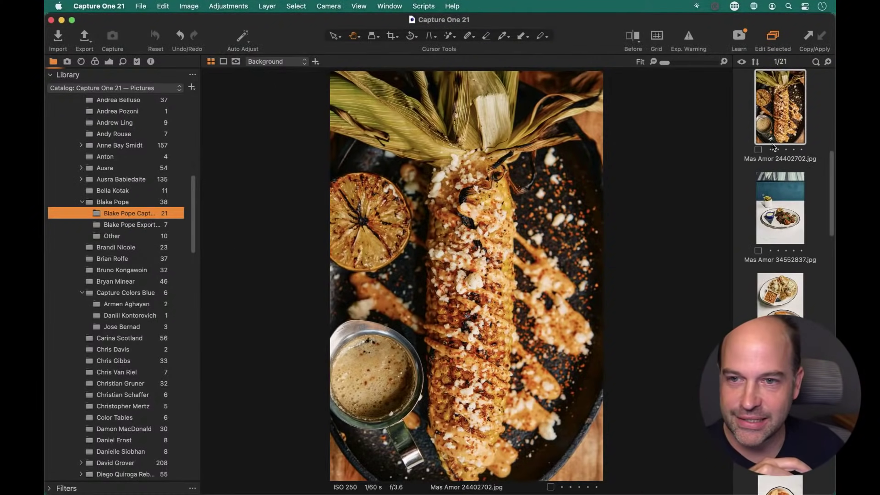
scroll(764, 149, "up", 1)
scroll(763, 145, "down", 10)
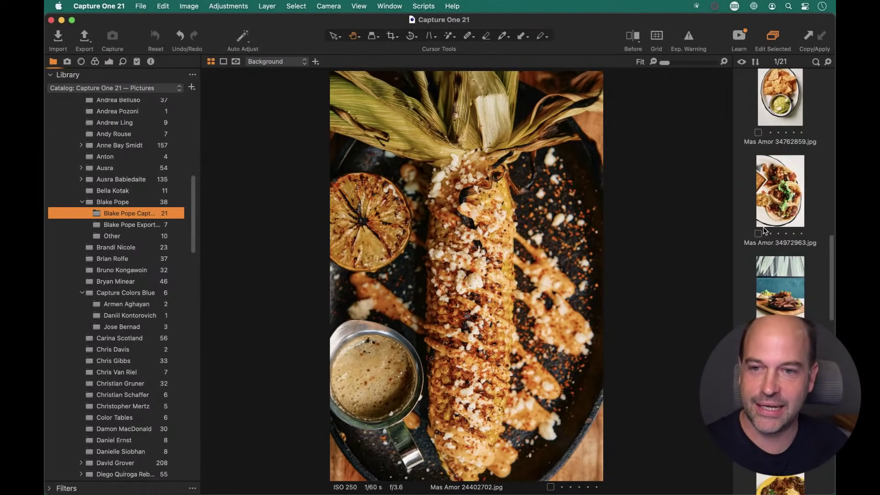
scroll(769, 230, "down", 10)
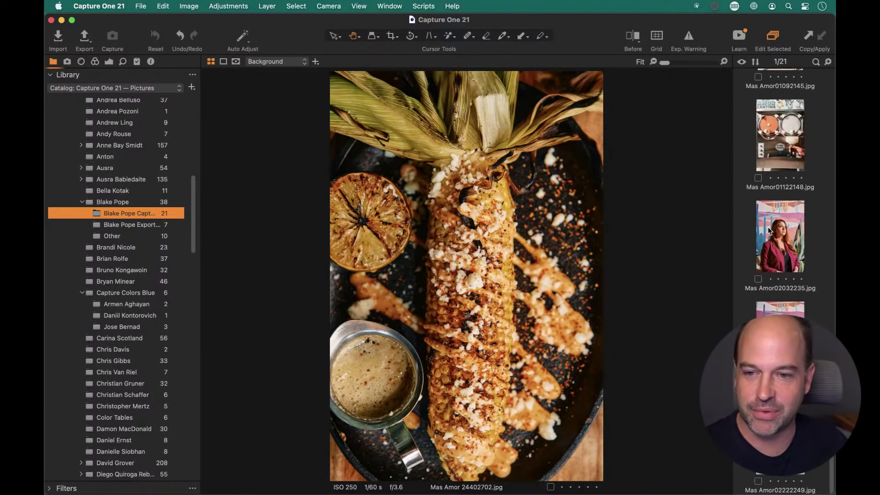
scroll(768, 226, "up", 15)
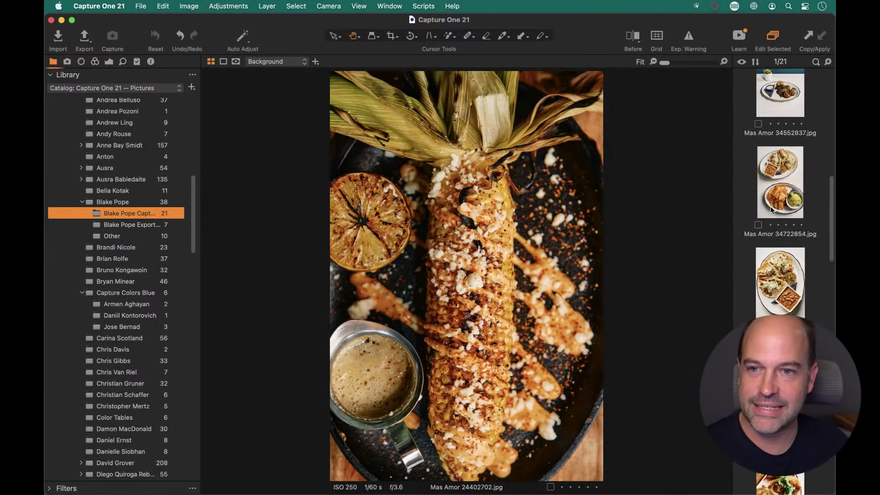
scroll(772, 210, "up", 3)
left_click(784, 275)
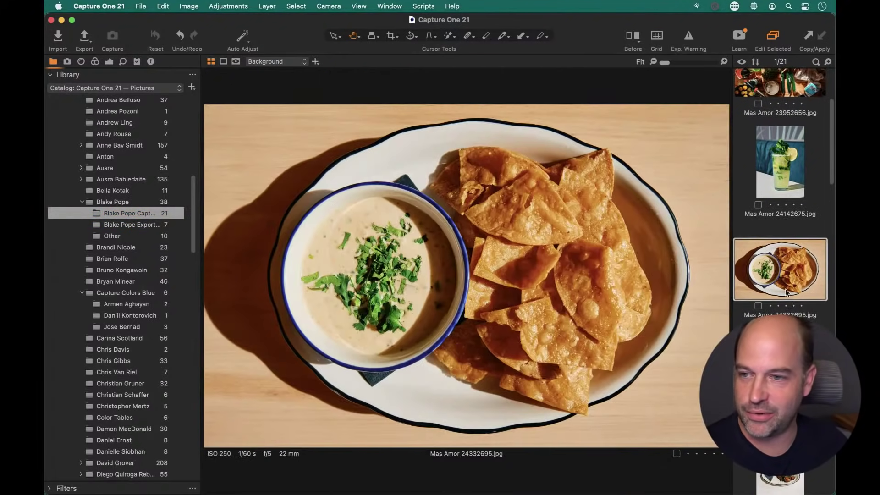
Use Show in Finder to reveal the Mas Amor 24332695.jpg chips photo's file.
key("super+Tab")
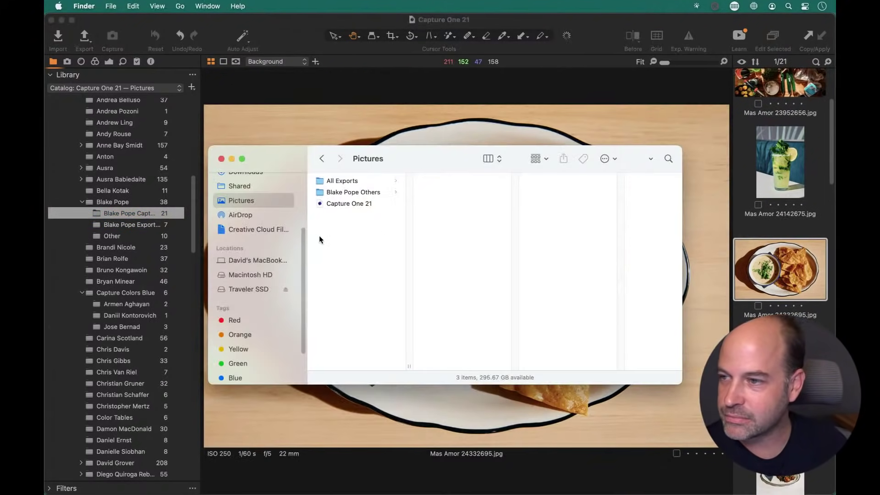
left_click(733, 224)
right_click(780, 265)
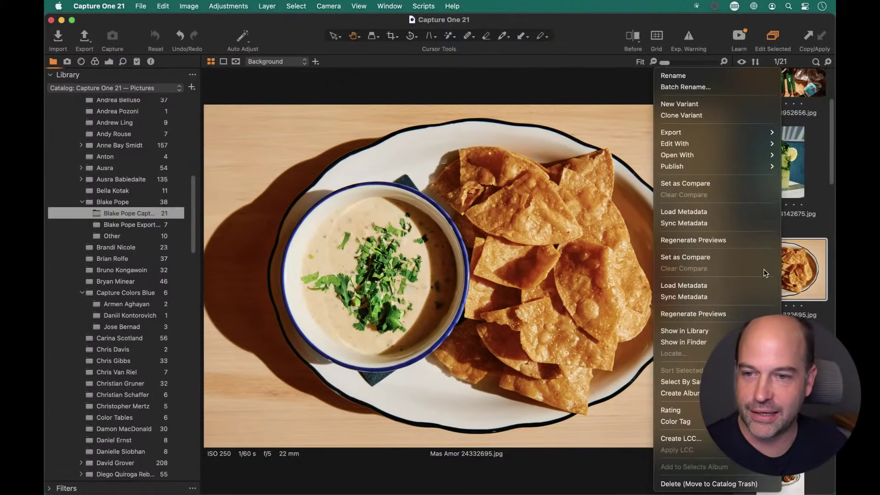
left_click(685, 342)
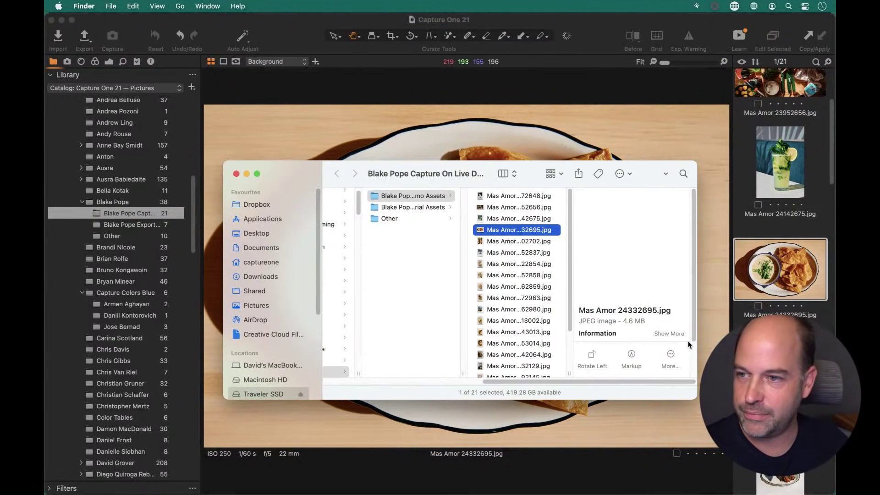
Drag Mas Amor 24332695.jpg into the Other folder, which leaves it Offline in Capture One.
left_click_drag(298, 181, 298, 205)
left_click_drag(695, 421, 721, 432)
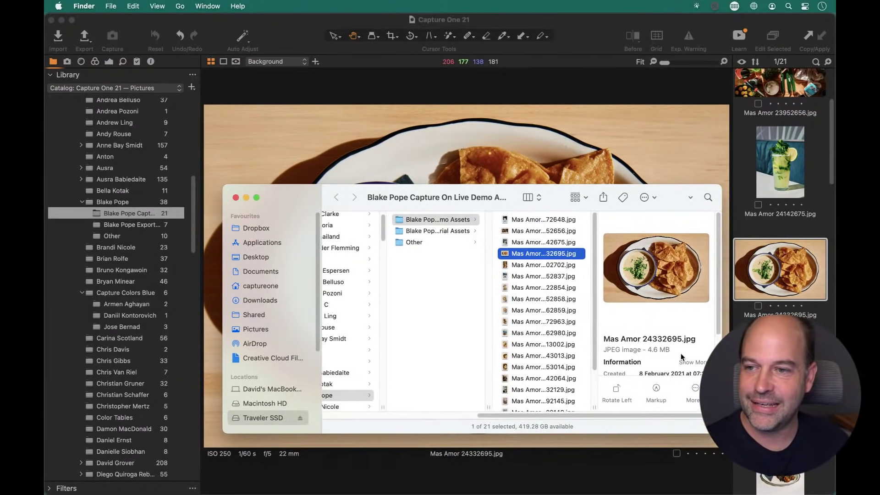
left_click_drag(528, 257, 413, 243)
left_click(422, 100)
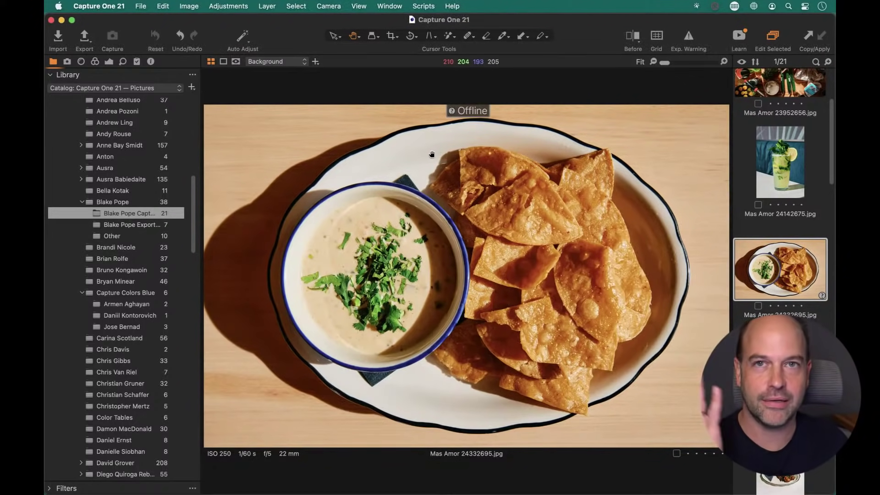
Start locating the offline photo's file and browse to Traveler SSD > Capture One Demo Catalog > Demonstration Images.
right_click(776, 272)
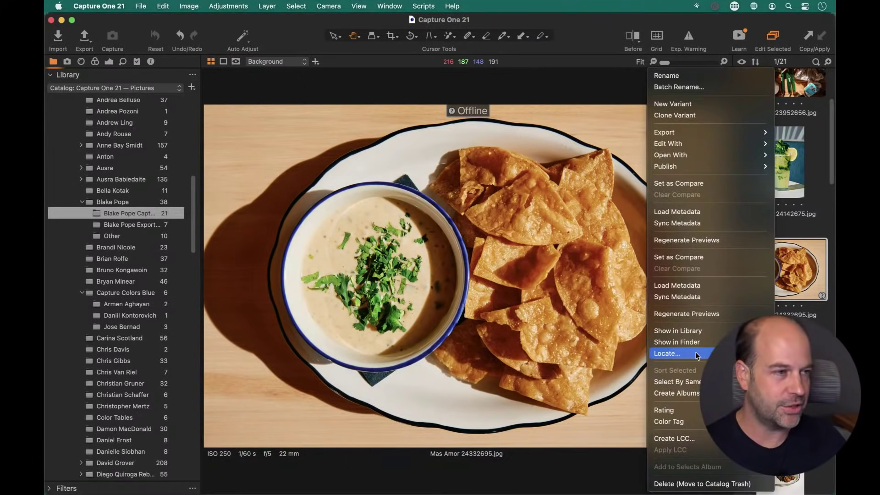
left_click(680, 354)
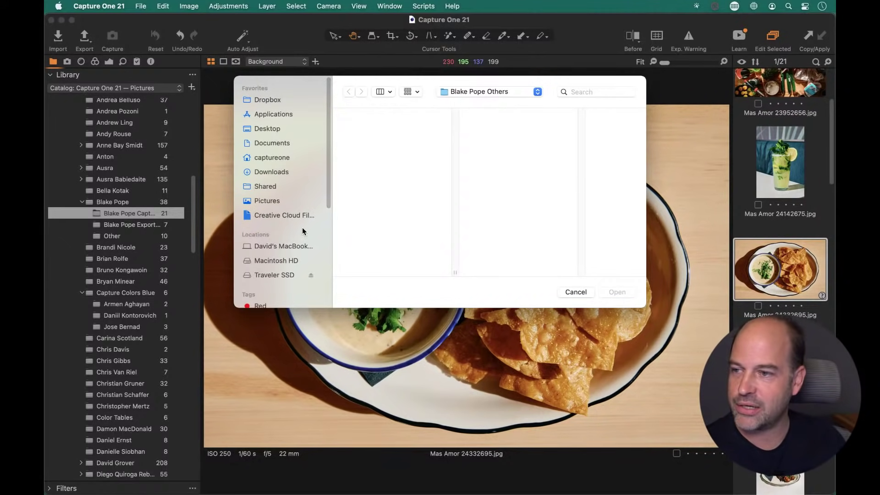
scroll(302, 227, "down", 3)
left_click(293, 200)
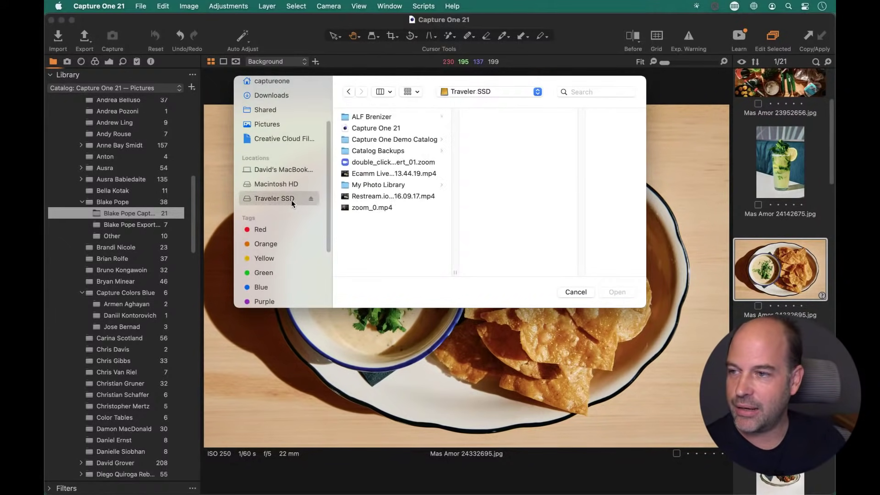
left_click(409, 140)
left_click(521, 128)
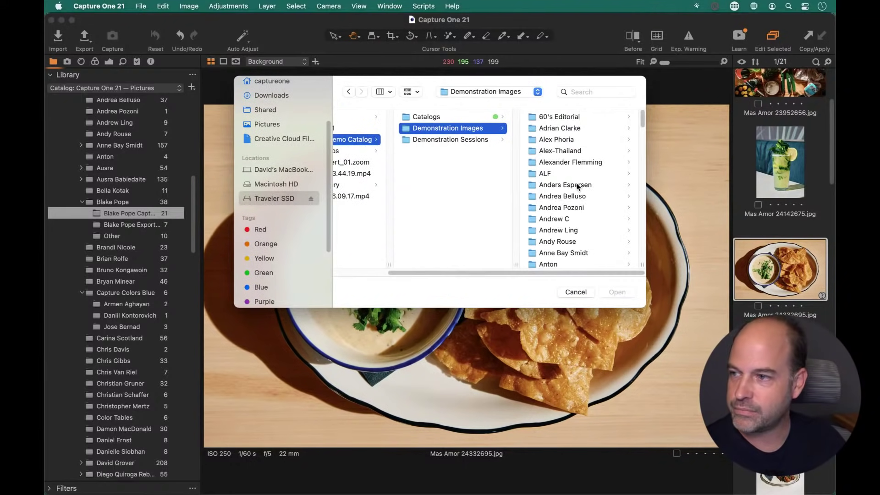
scroll(577, 185, "down", 3)
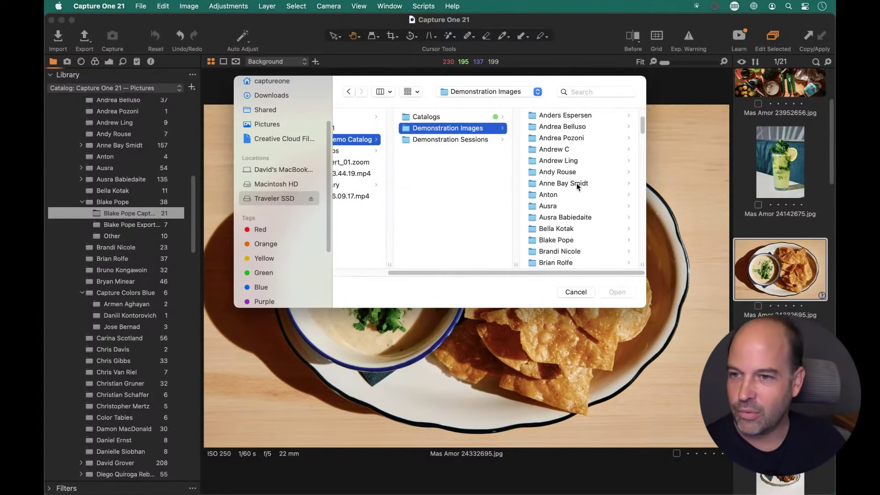
scroll(577, 186, "down", 2)
scroll(577, 185, "down", 3)
scroll(577, 186, "left", 3)
scroll(579, 176, "up", 4)
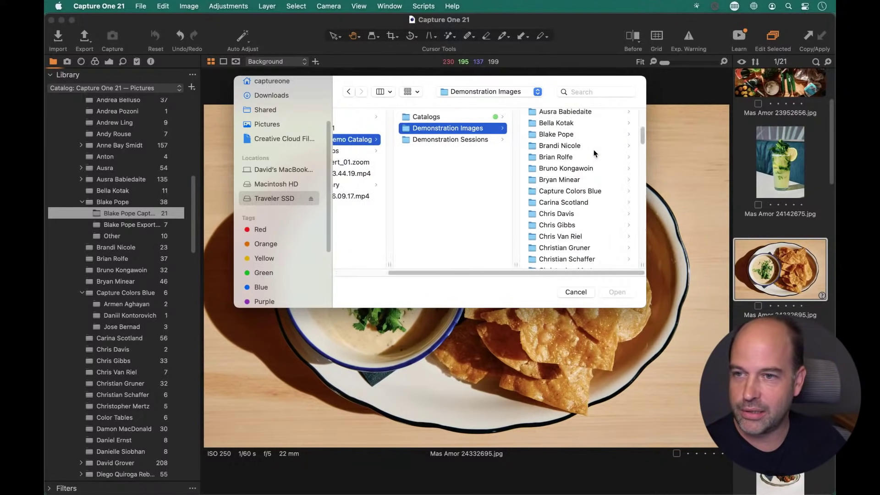
left_click(633, 156)
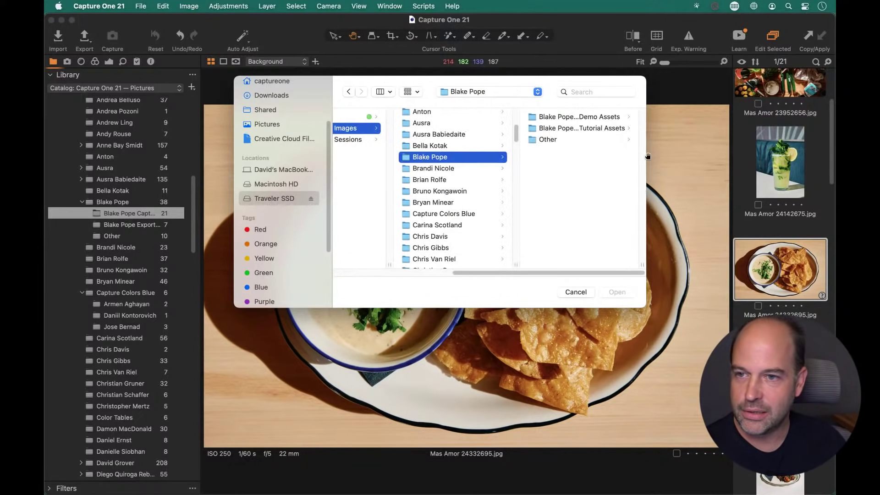
left_click(579, 138)
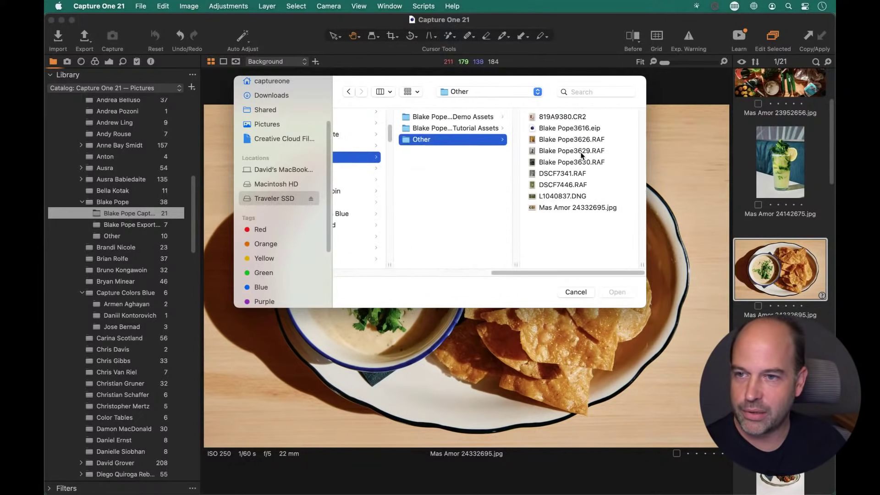
left_click(592, 208)
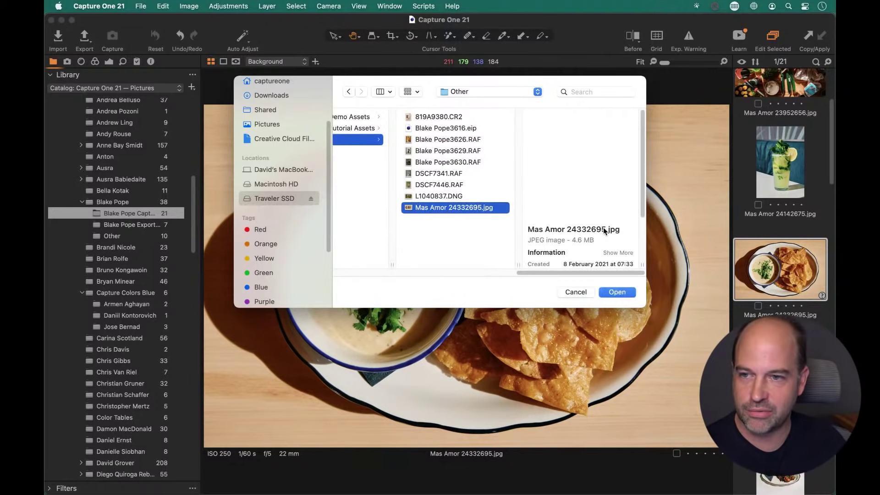
left_click(615, 291)
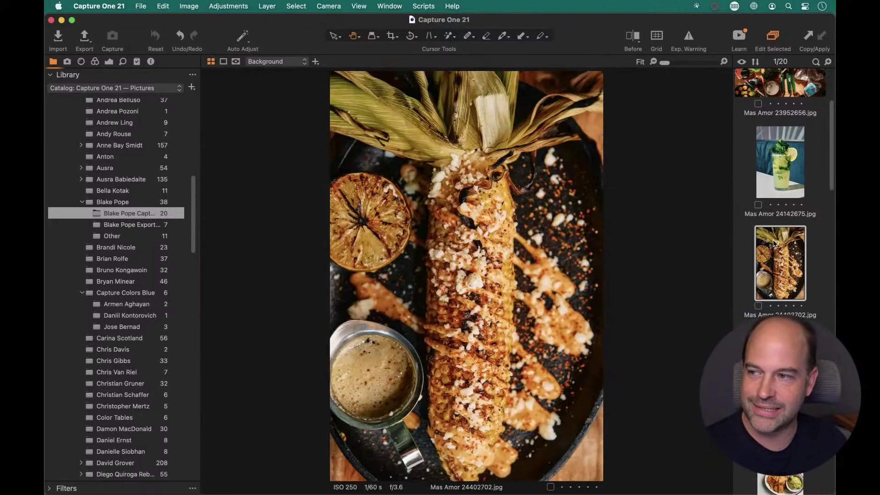
Show the Other folder's images, with the filmstrip sorted in reverse order.
left_click(133, 239)
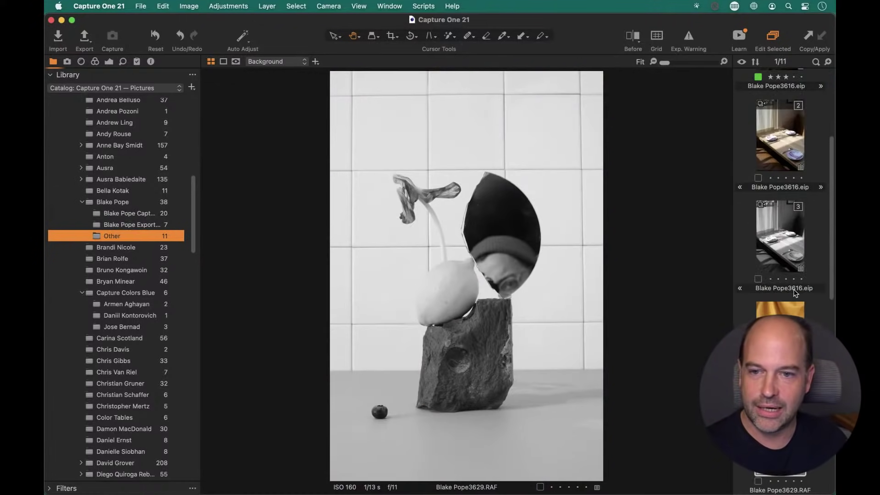
scroll(793, 293, "down", 5)
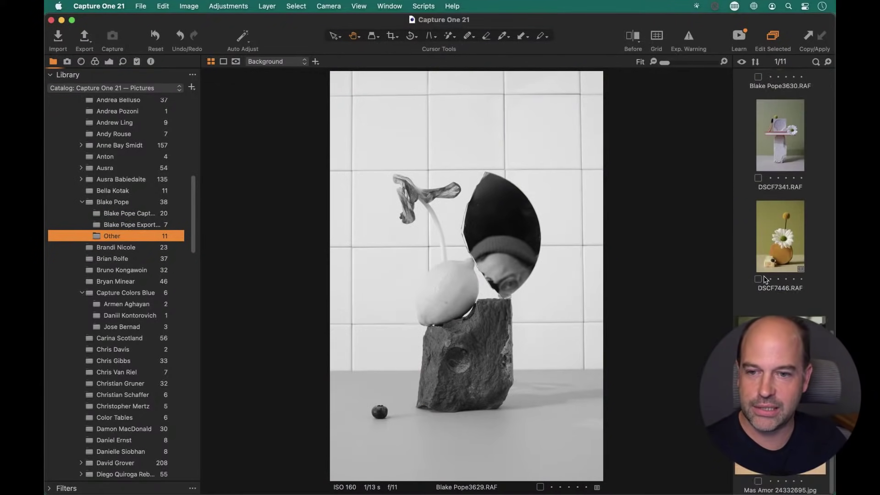
left_click(779, 440)
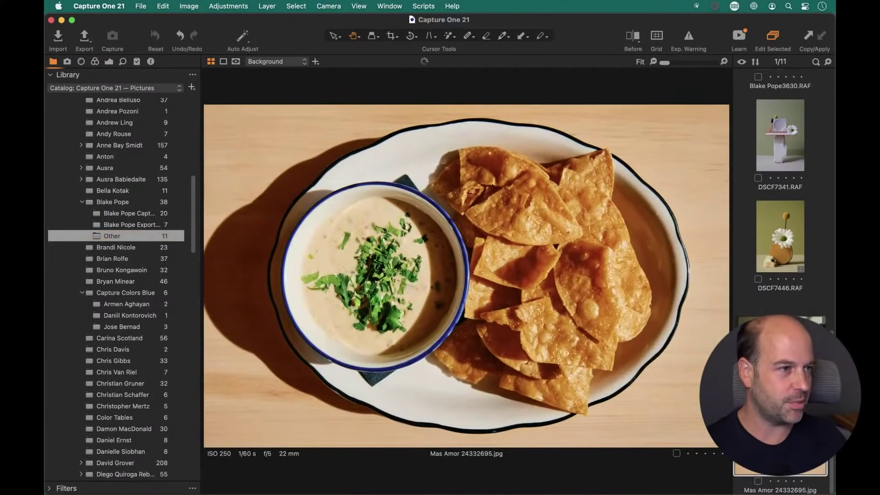
left_click(755, 61)
left_click(765, 74)
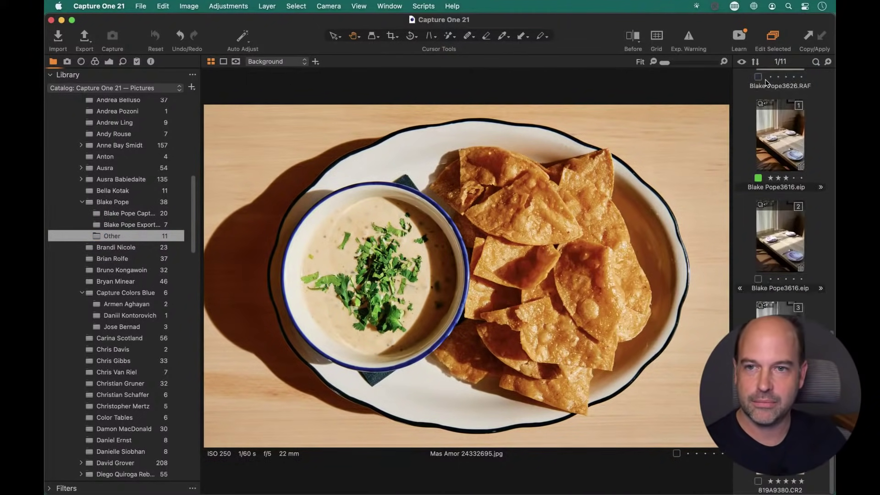
scroll(777, 139, "down", 3)
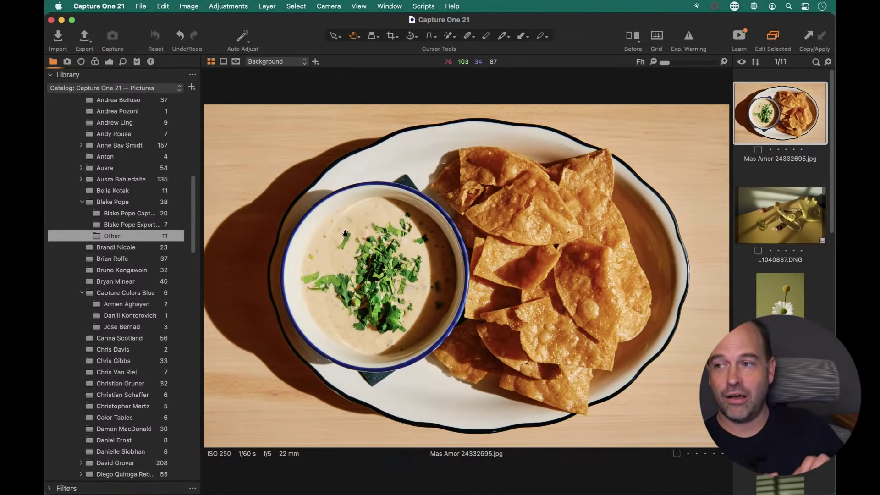
left_click_drag(779, 112, 129, 212)
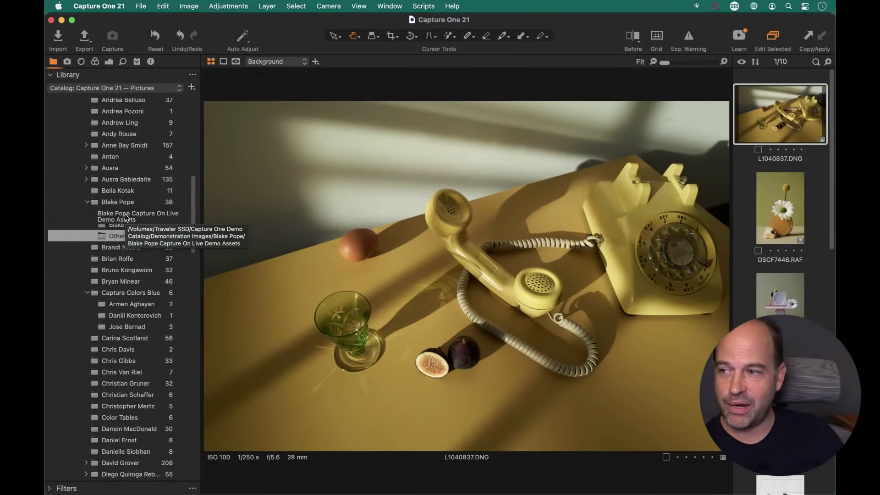
left_click(138, 214)
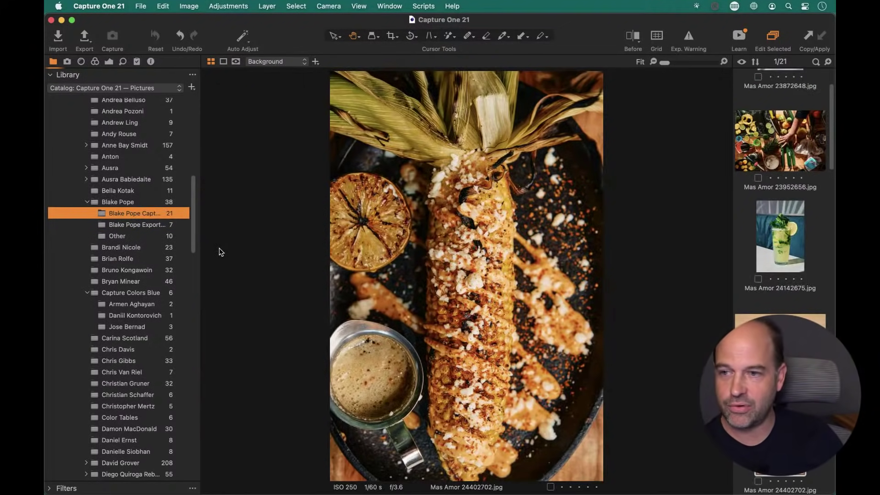
key("super+Tab")
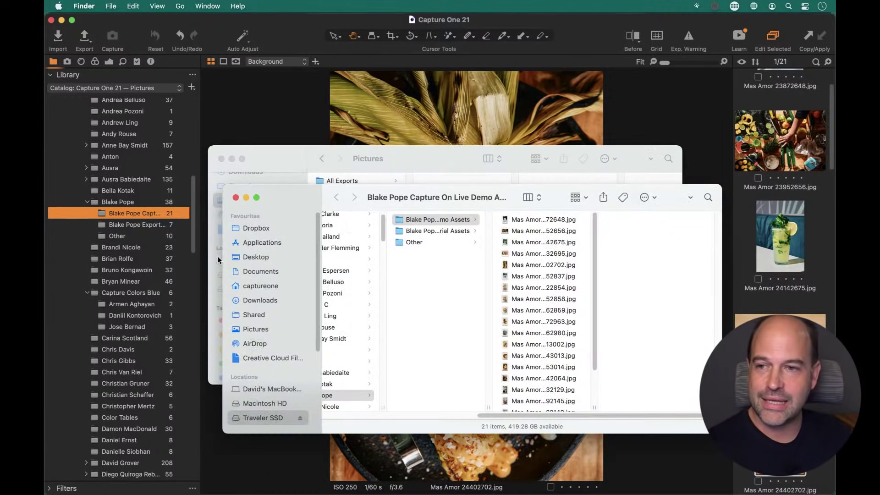
left_click(412, 249)
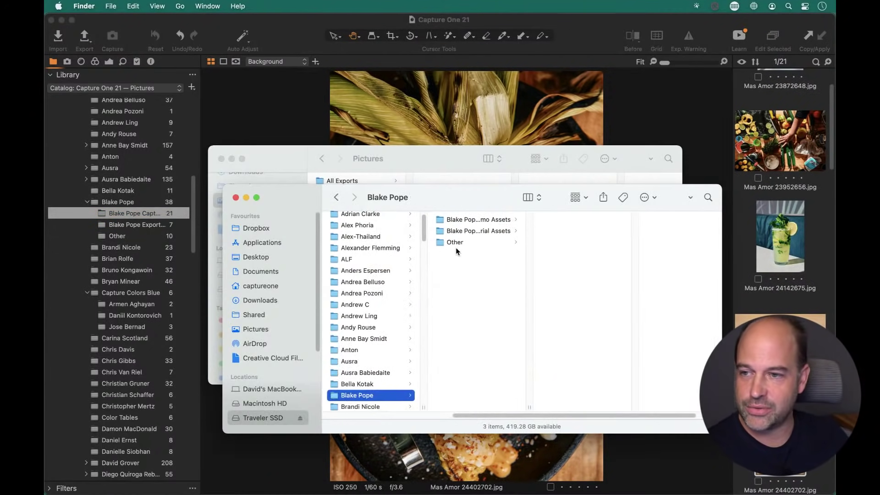
left_click_drag(438, 243, 462, 220)
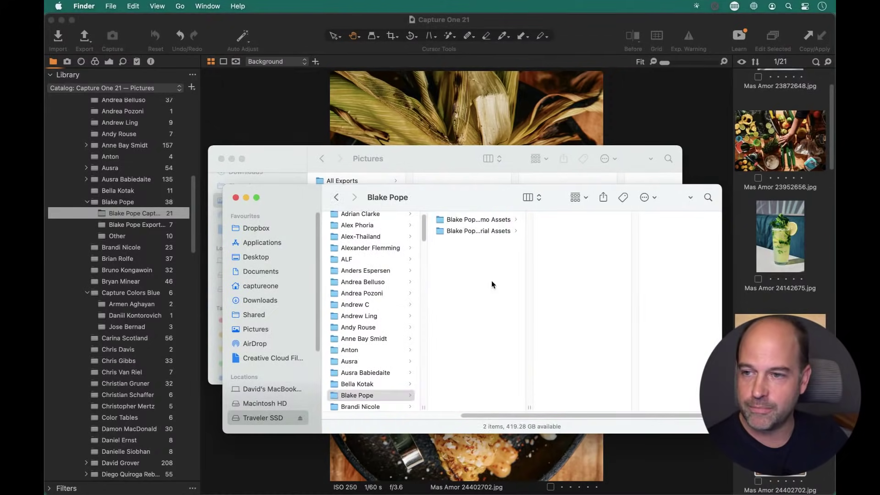
left_click(162, 235)
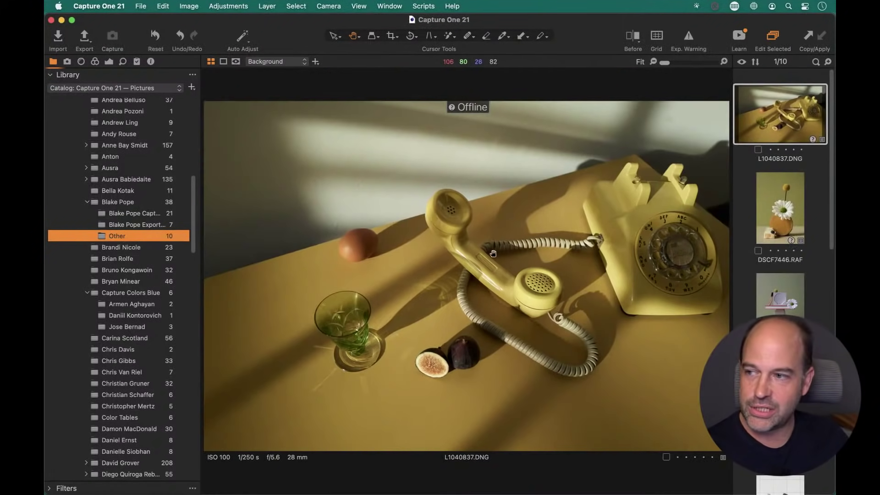
Start relocating the offline Other folder and browse to Traveler SSD > Capture One Demo Catalog > Demonstration Images.
right_click(123, 234)
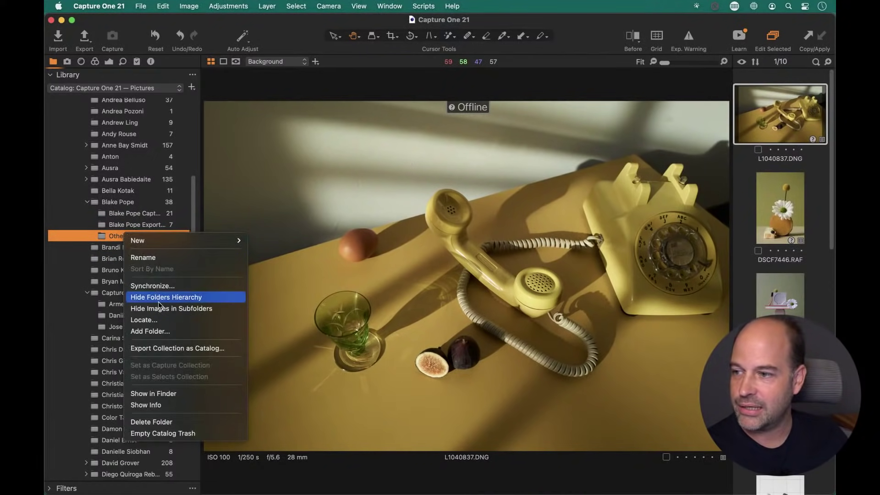
left_click(165, 324)
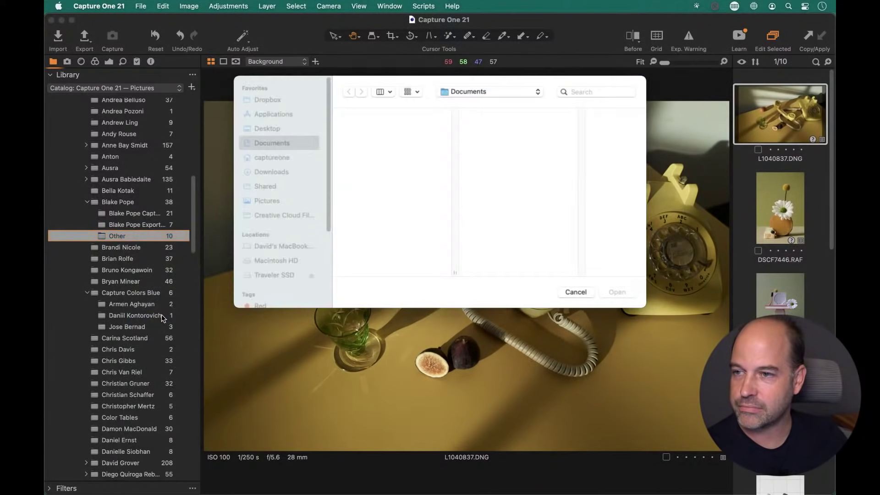
left_click(469, 92)
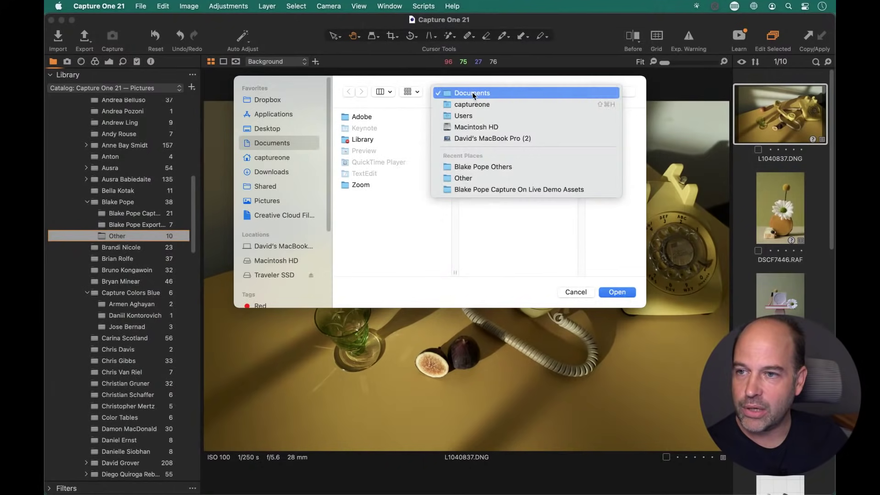
left_click(477, 168)
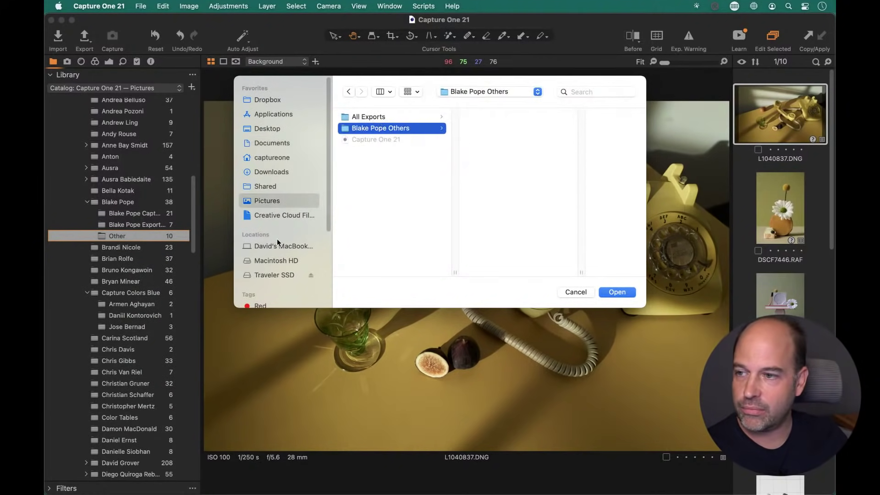
left_click(275, 275)
left_click(411, 142)
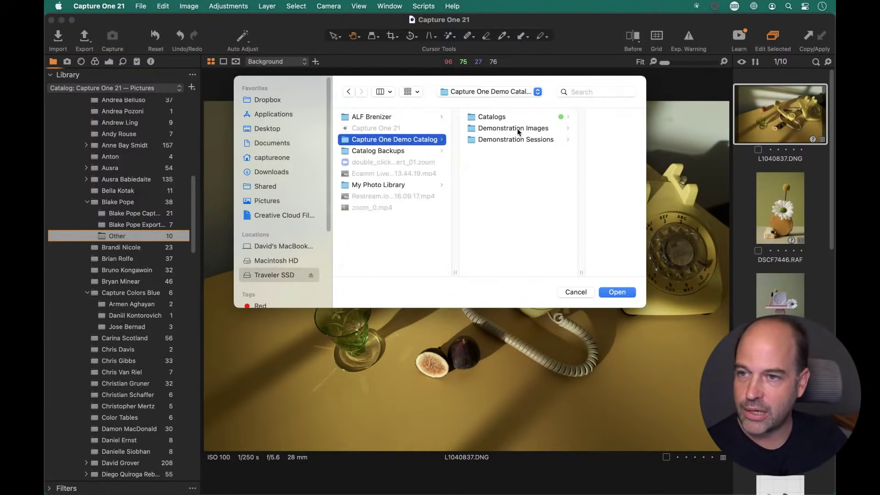
left_click(516, 128)
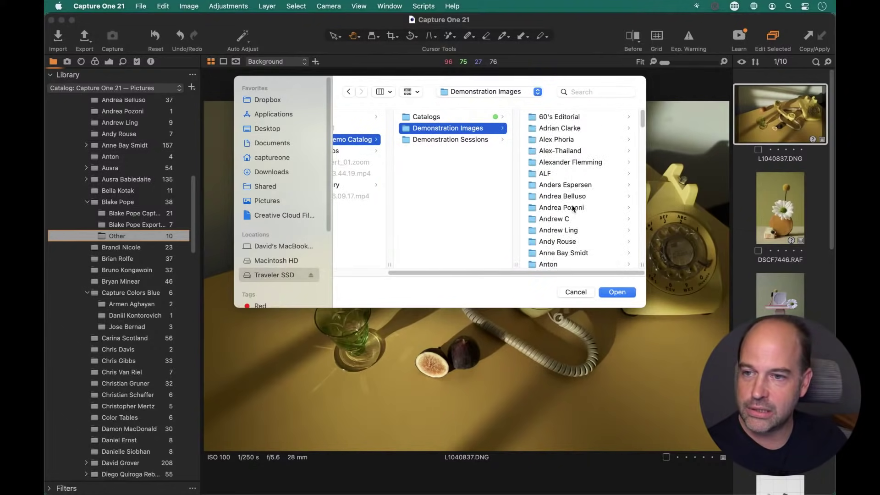
Choose the Other folder inside Blake Pope > Demo Assets, bringing the capture folder to 31 images.
scroll(572, 208, "down", 10)
scroll(573, 161, "up", 6)
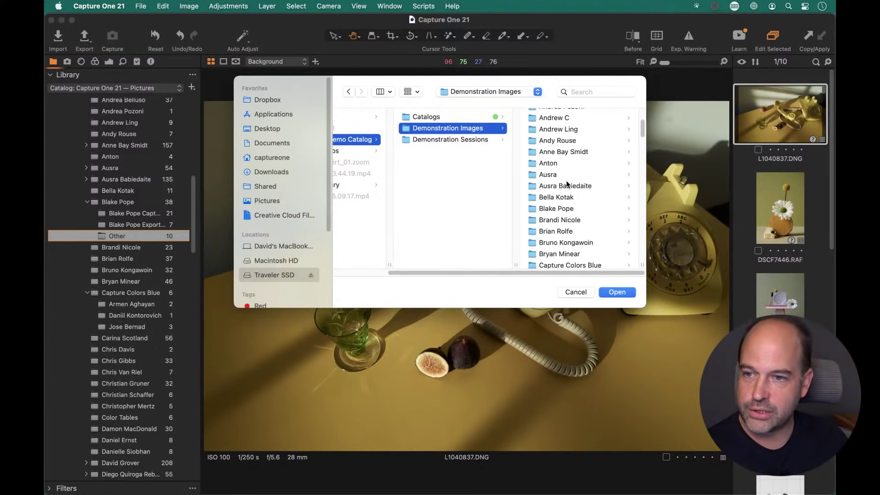
left_click(566, 213)
left_click(556, 116)
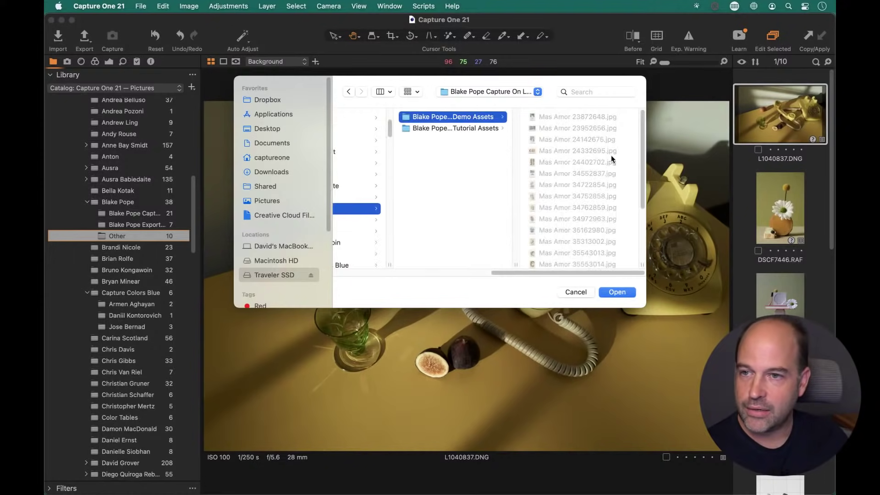
scroll(643, 146, "down", 3)
left_click(565, 255)
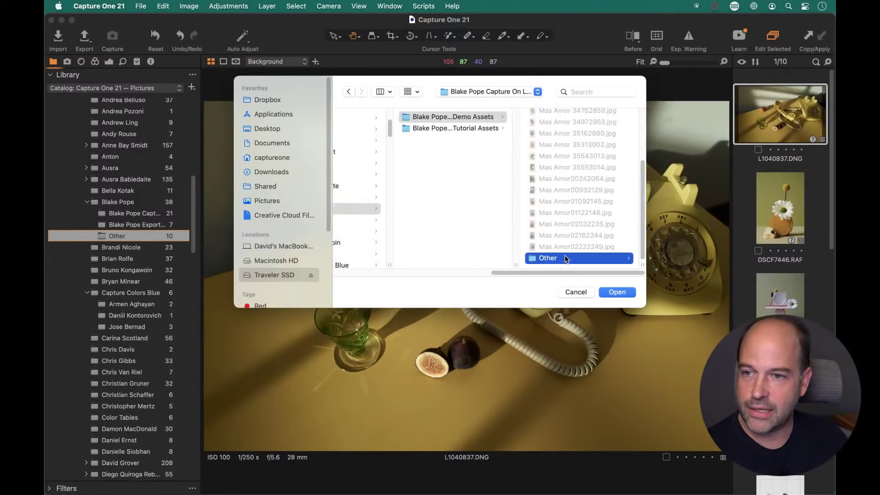
left_click(615, 292)
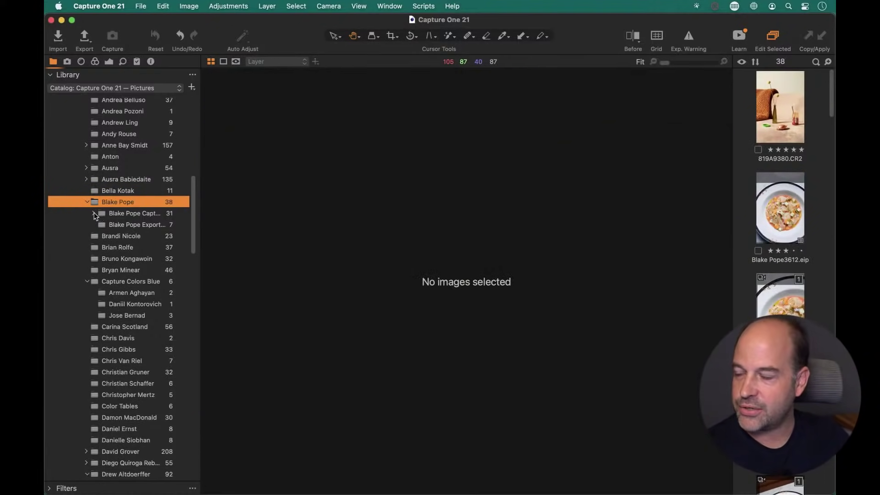
left_click(95, 214)
left_click(120, 224)
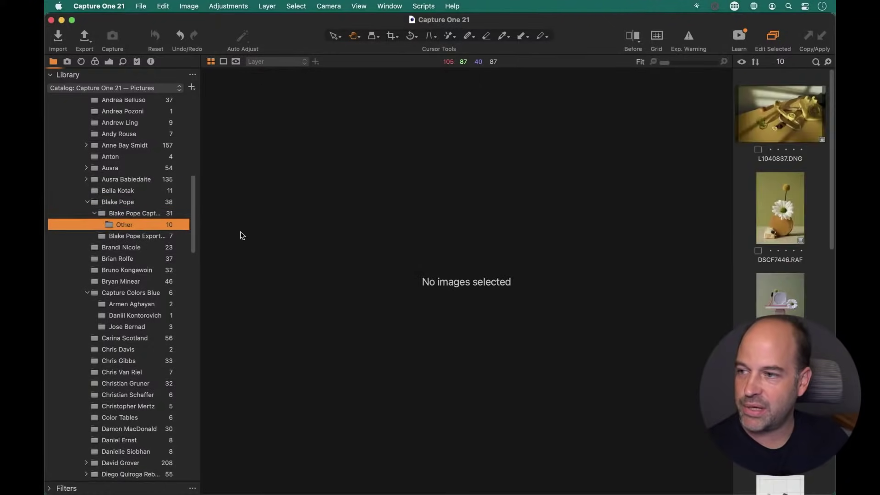
left_click(750, 128)
left_click_drag(110, 226, 125, 200)
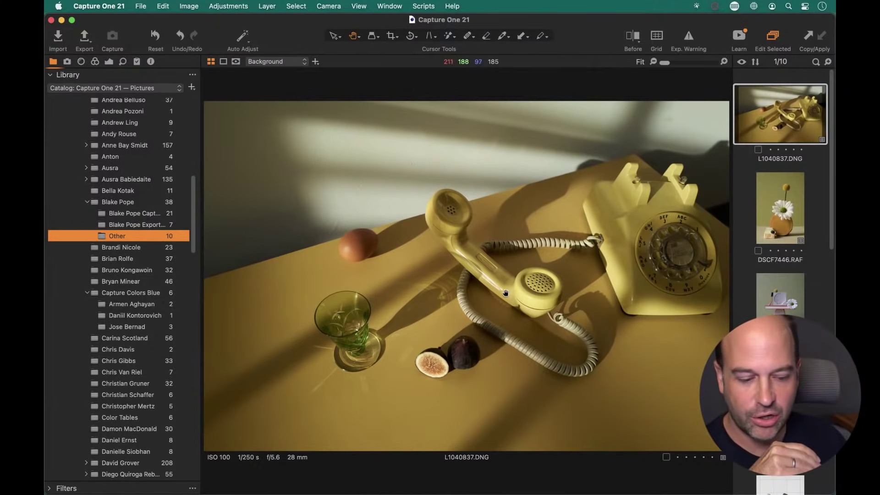
key("super+Tab")
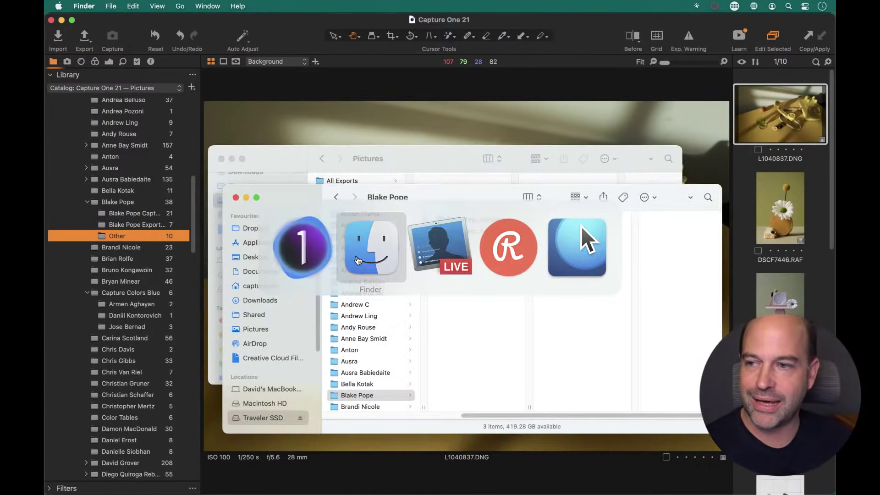
key("super+w")
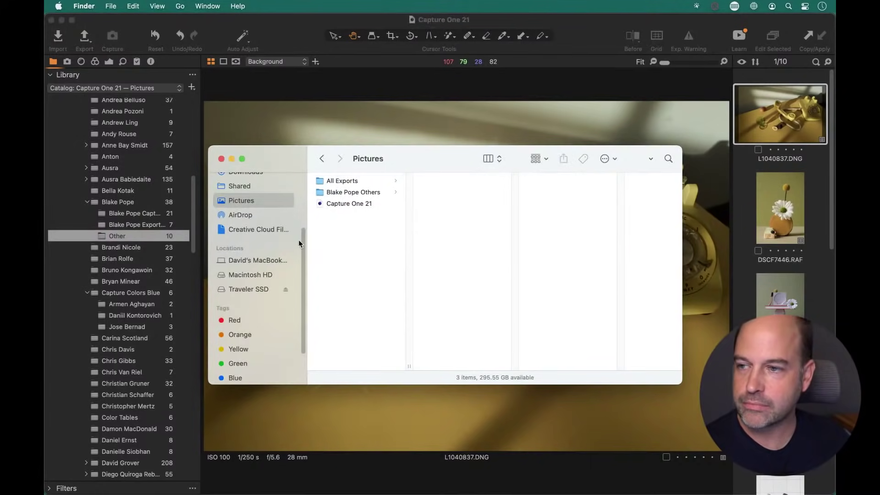
left_click(353, 203)
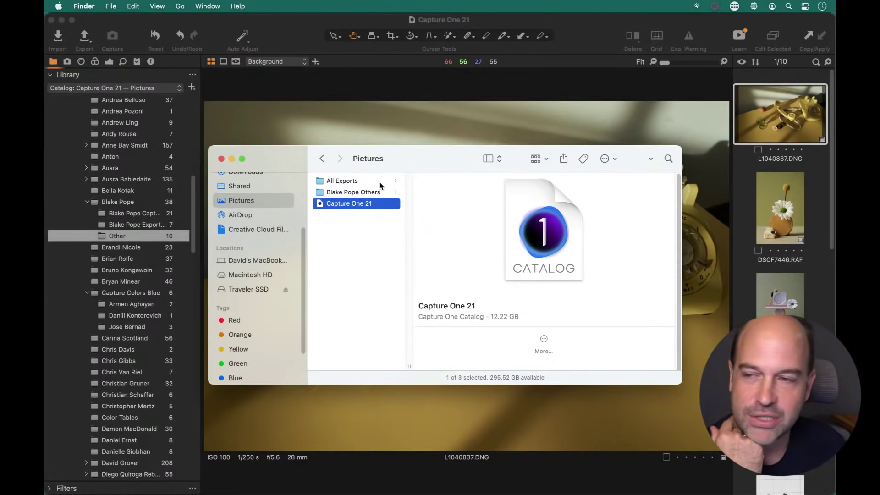
left_click_drag(438, 157, 480, 84)
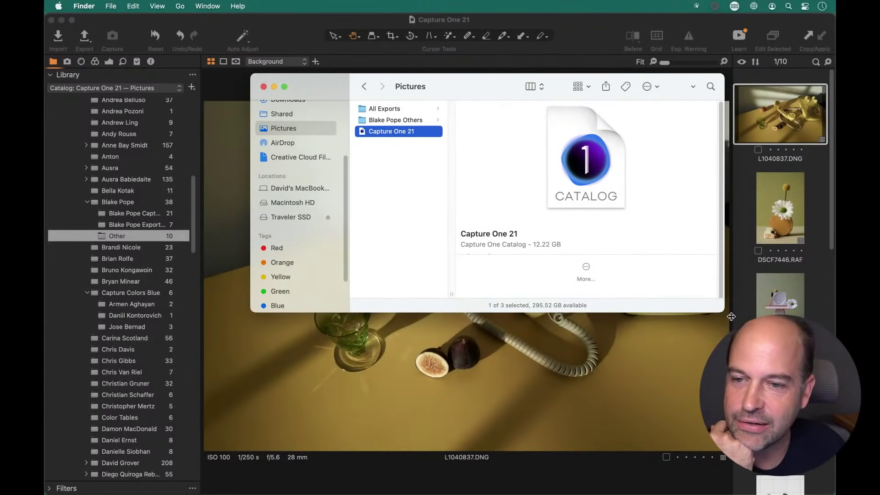
left_click_drag(724, 311, 776, 404)
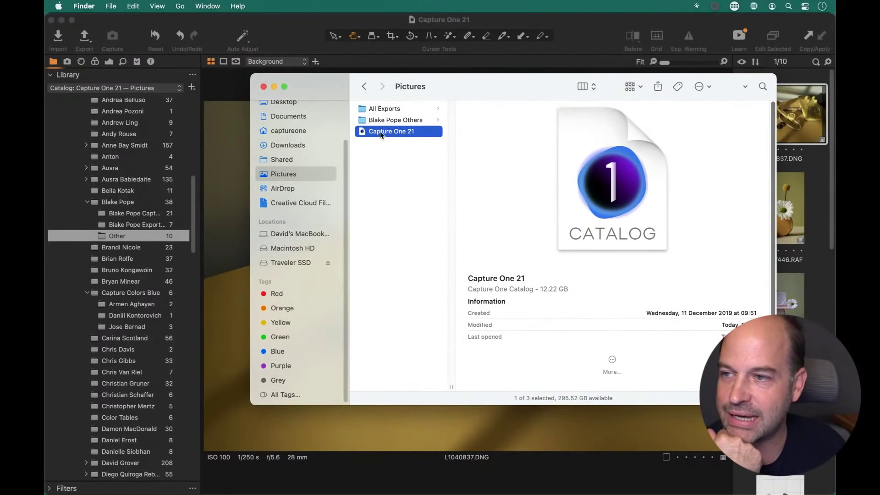
left_click(51, 21)
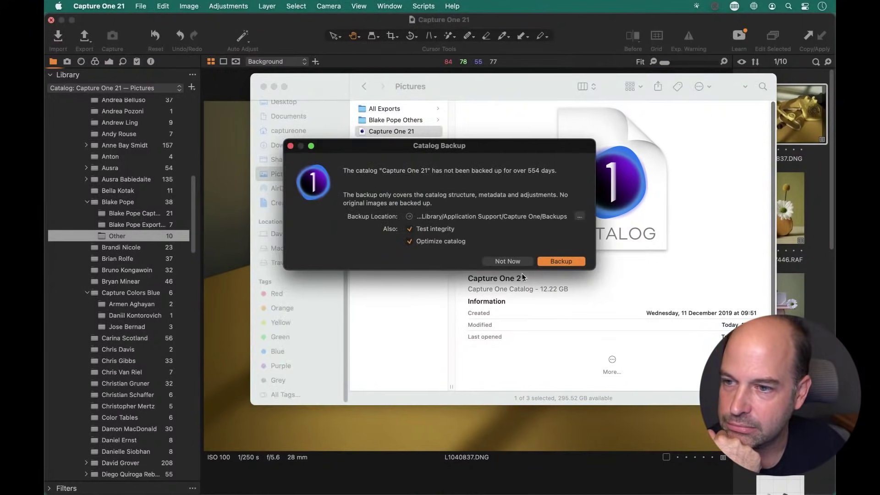
Skip the catalog backup, dismiss Recents, and open the Capture One Demo Catalog folder on Traveler SSD.
left_click(508, 261)
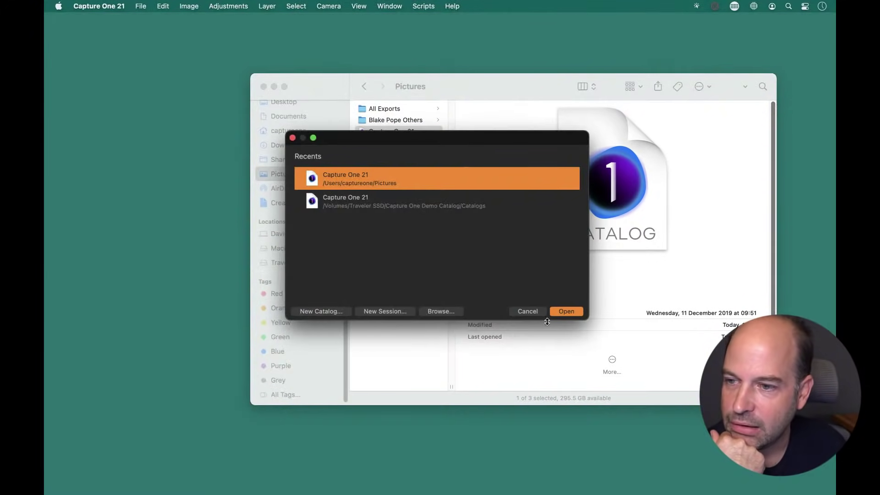
left_click(526, 314)
left_click(389, 274)
left_click(290, 262)
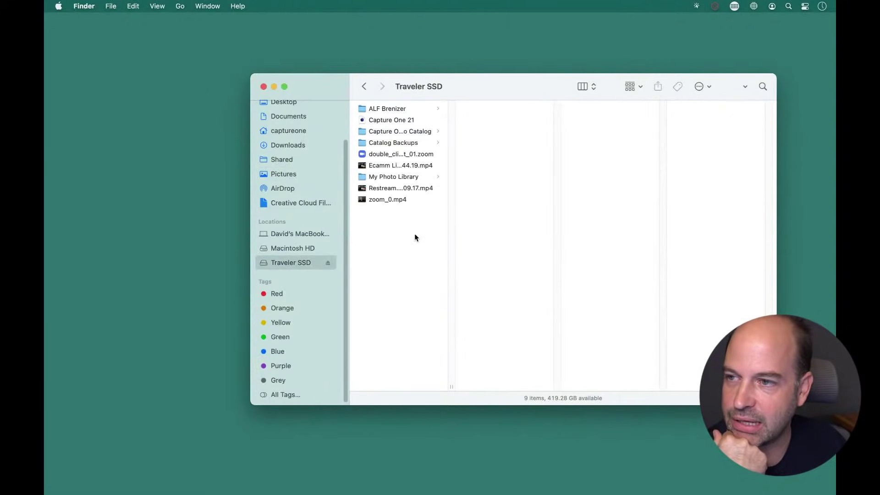
left_click(409, 132)
Drag the Capture One 21 catalog from the Catalogs folder onto Documents to copy it.
left_click(504, 120)
left_click(499, 109)
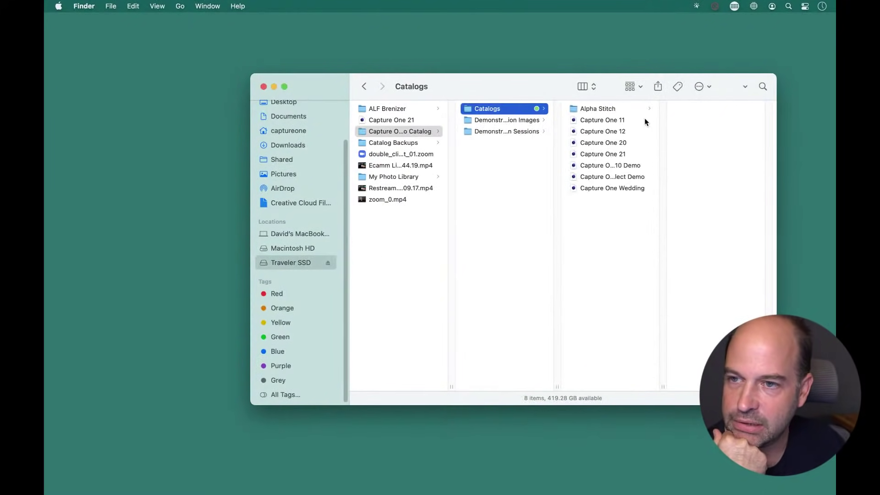
left_click(605, 154)
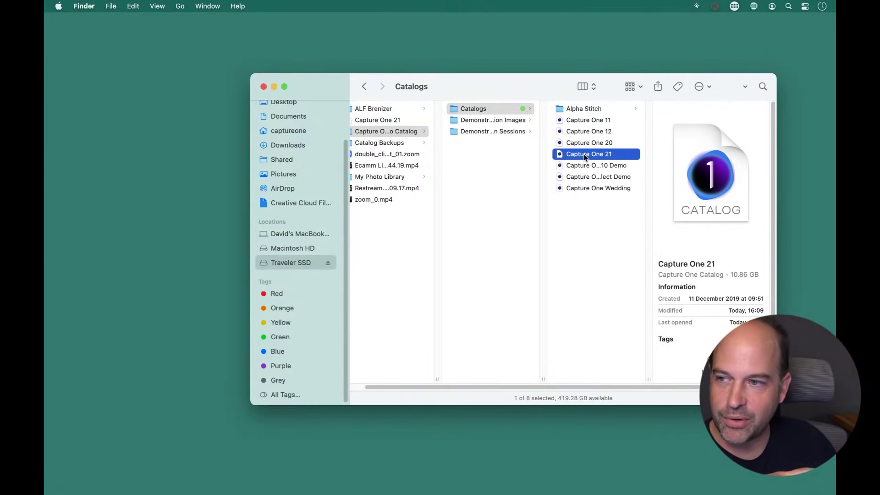
scroll(277, 236, "up", 3)
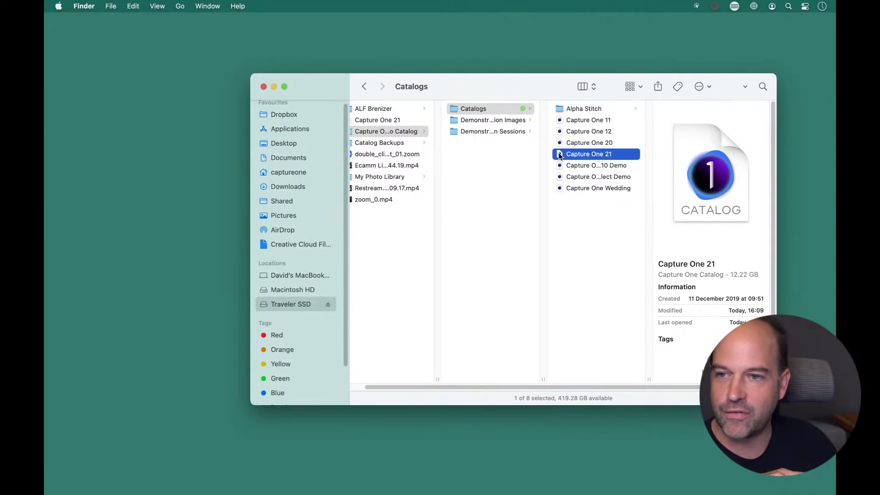
left_click_drag(559, 156, 289, 157)
left_click(290, 157)
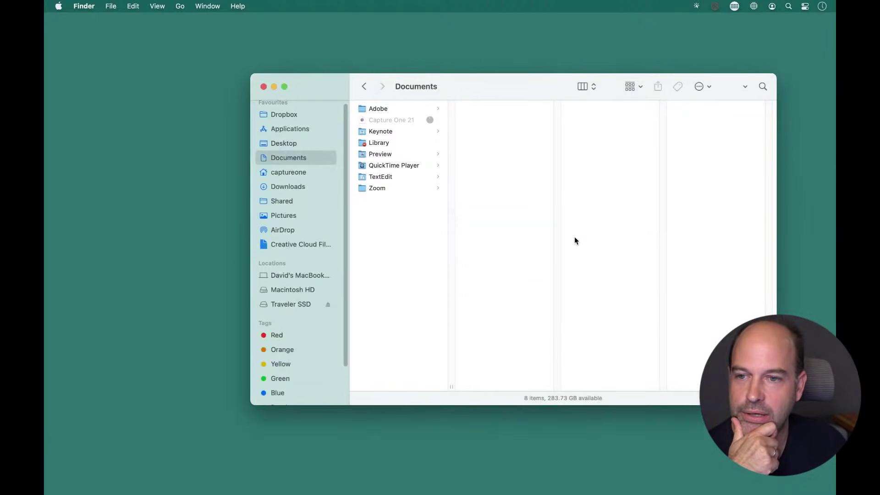
Open the copied catalog from Documents, then close Capture One without backing up.
double_click(392, 120)
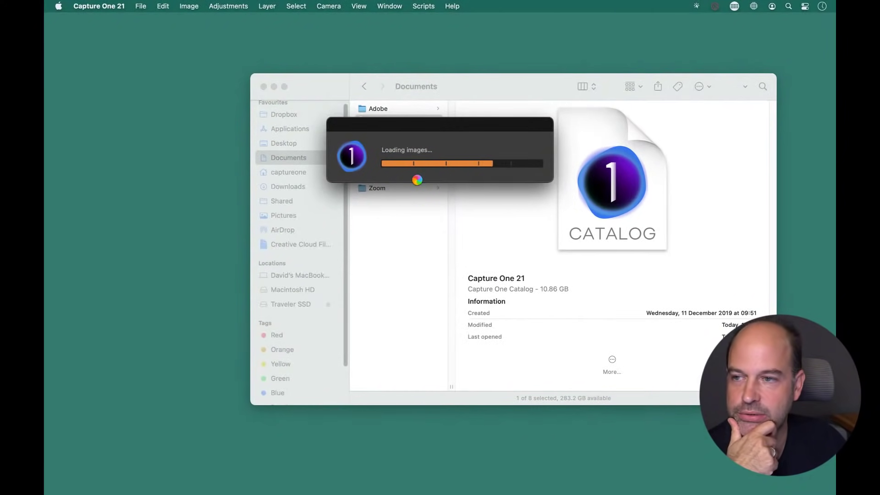
scroll(120, 314, "down", 5)
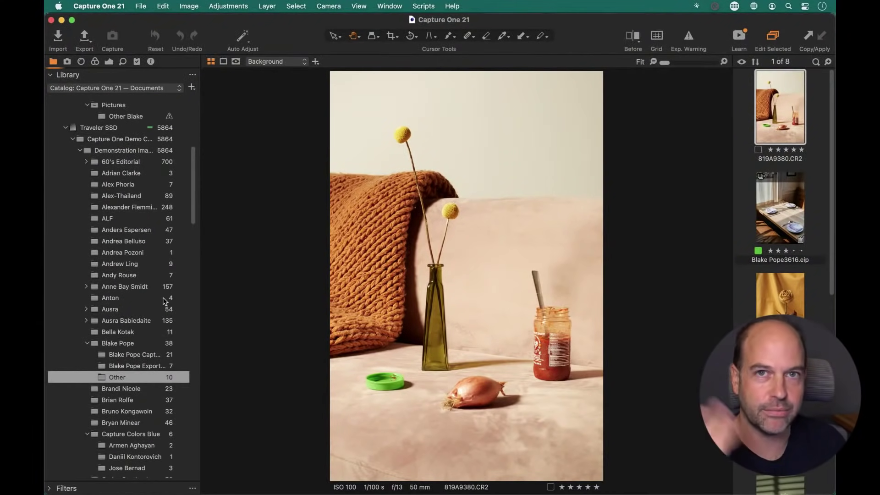
left_click(51, 20)
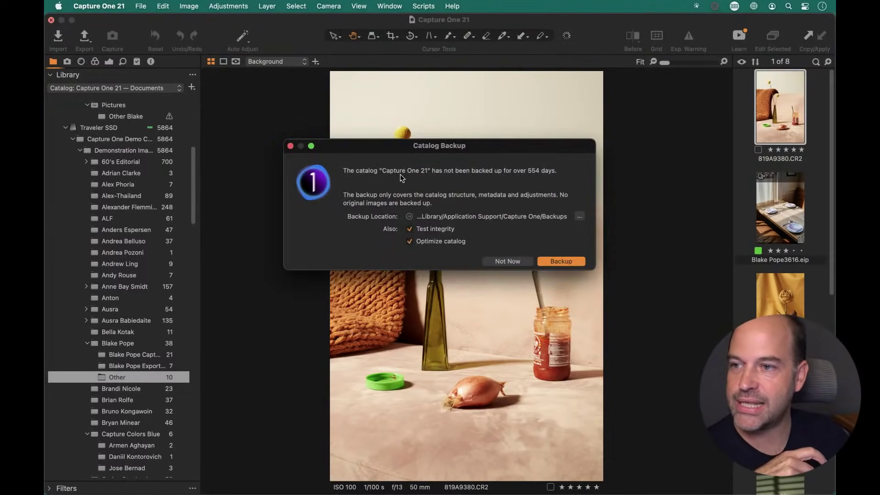
left_click(507, 261)
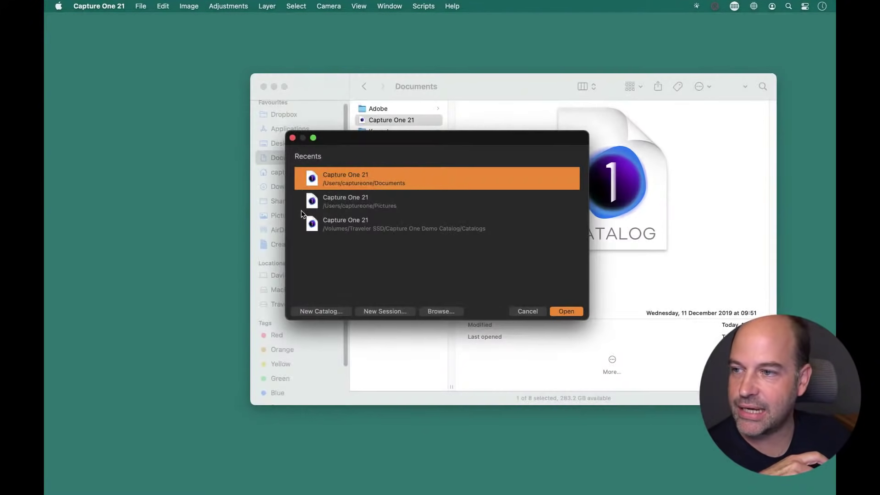
Dismiss Recents and reopen the Capture One 21 catalog from the Pictures folder.
left_click(292, 136)
left_click(304, 215)
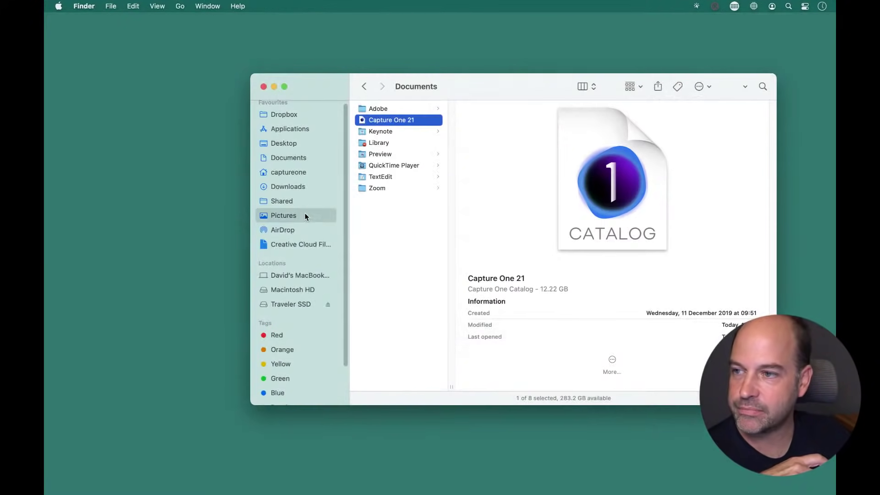
left_click(379, 132)
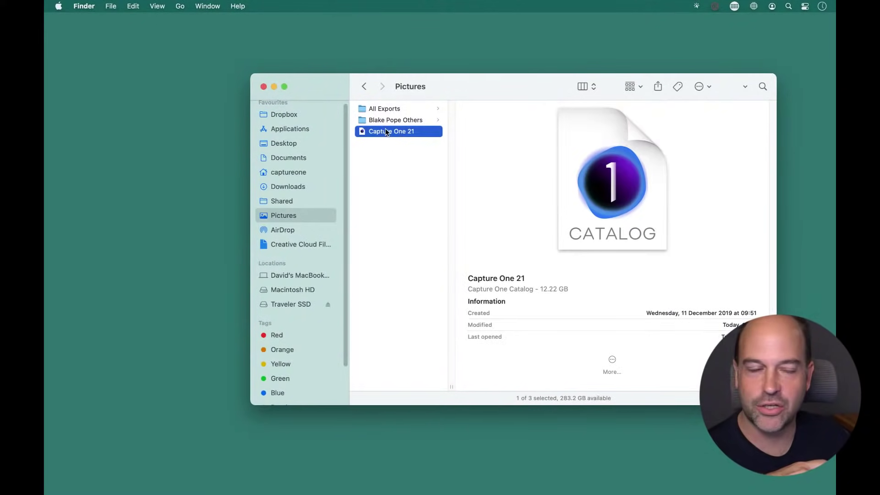
double_click(380, 126)
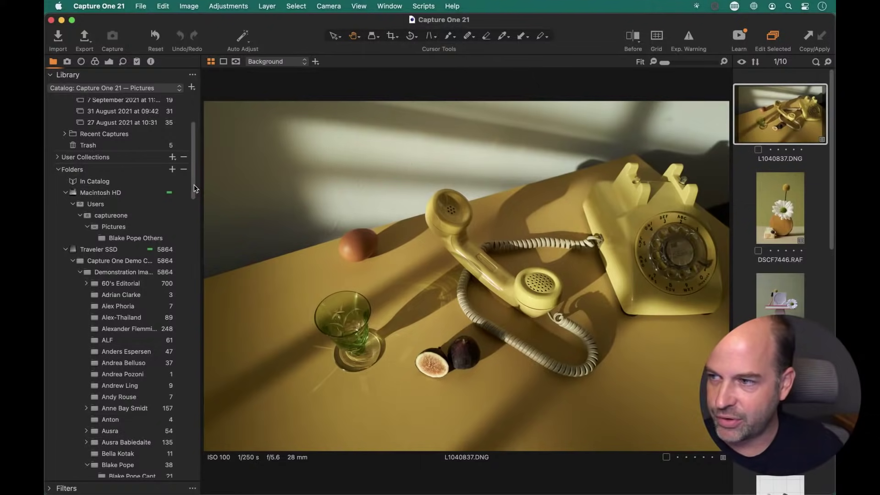
left_click_drag(194, 189, 200, 260)
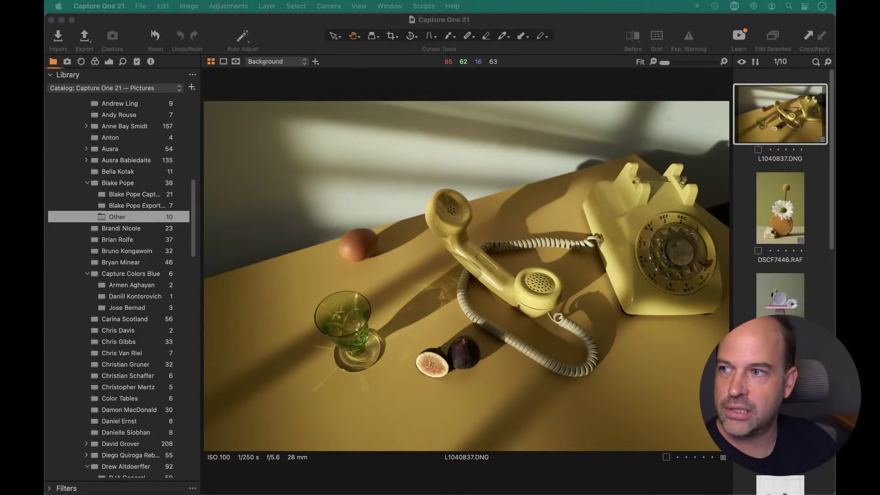
Use the File menu's import command to show the import browser on the Documents folder.
left_click(239, 82)
left_click(140, 6)
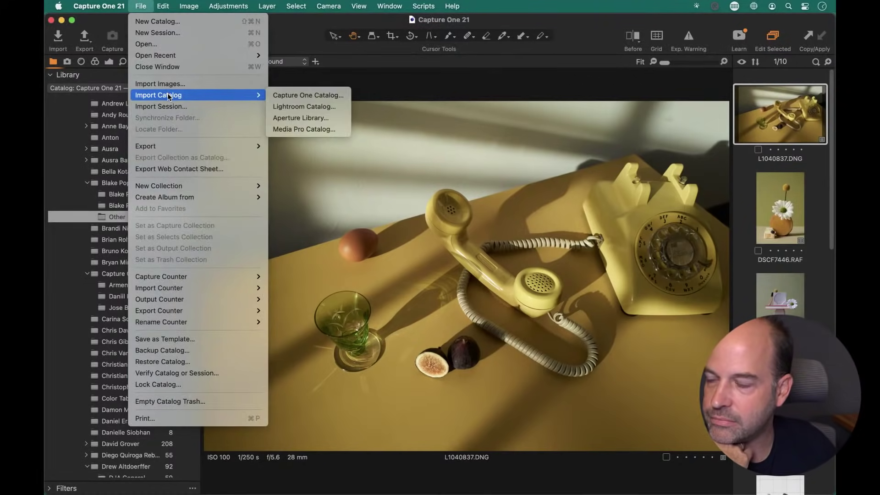
left_click(190, 106)
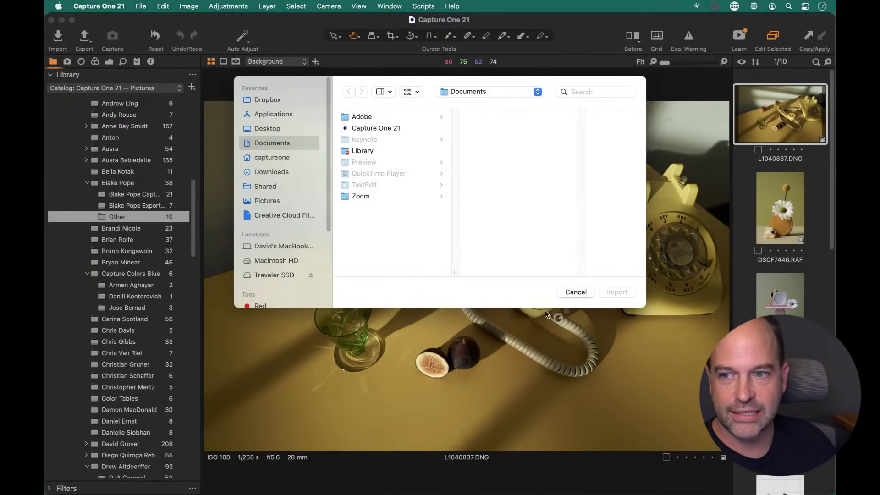
Cancel the Import dialog without importing any files.
left_click(564, 292)
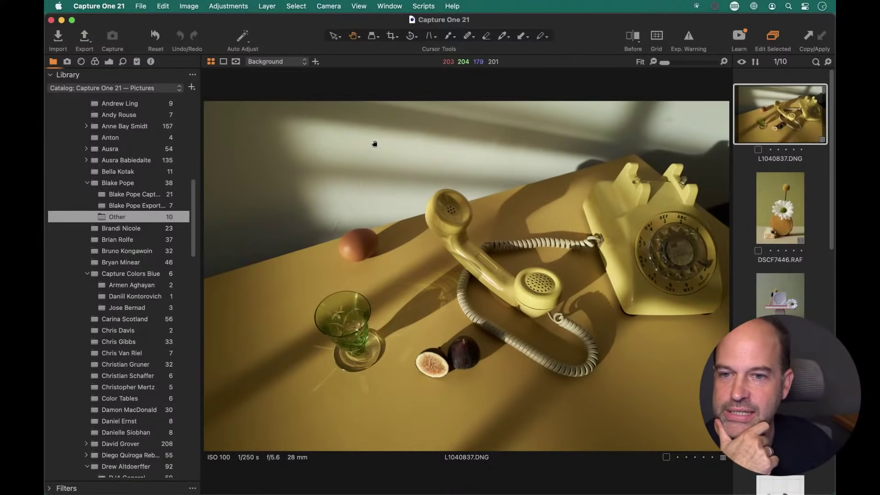
Select DSCF7341.RAF and set its Base Characteristics curve to Linear Response.
scroll(768, 224, "down", 5)
left_click(763, 193)
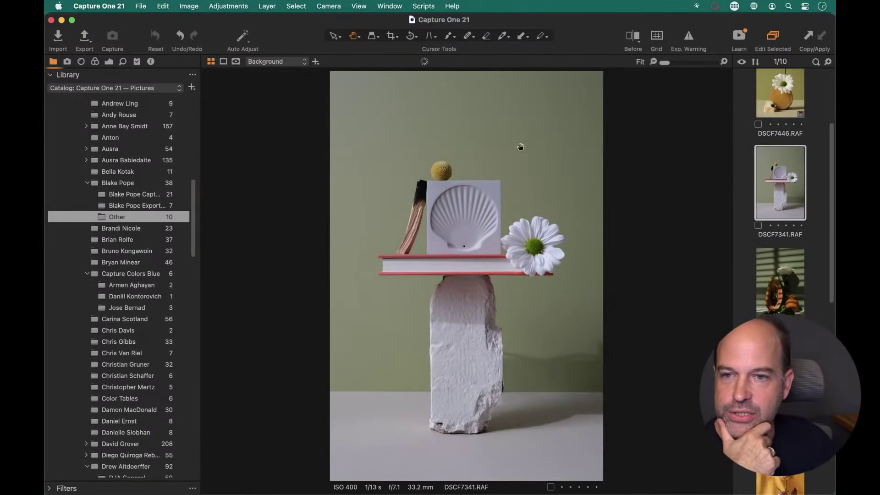
left_click(109, 62)
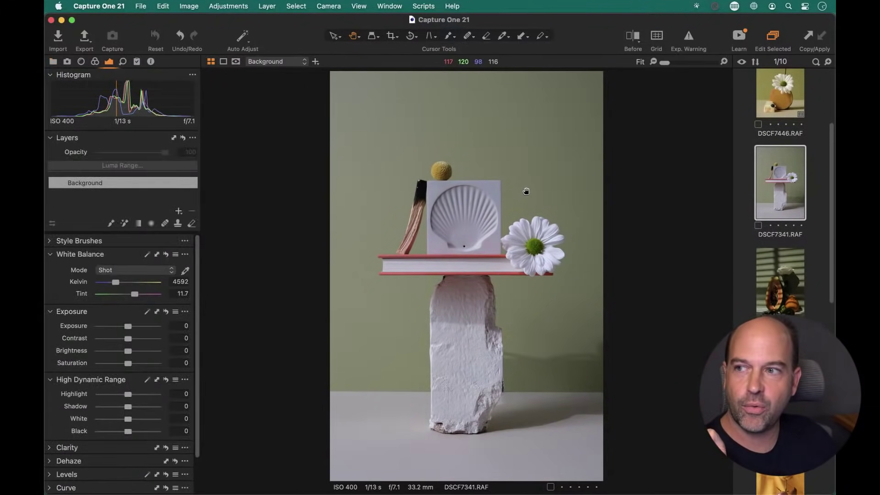
left_click(95, 62)
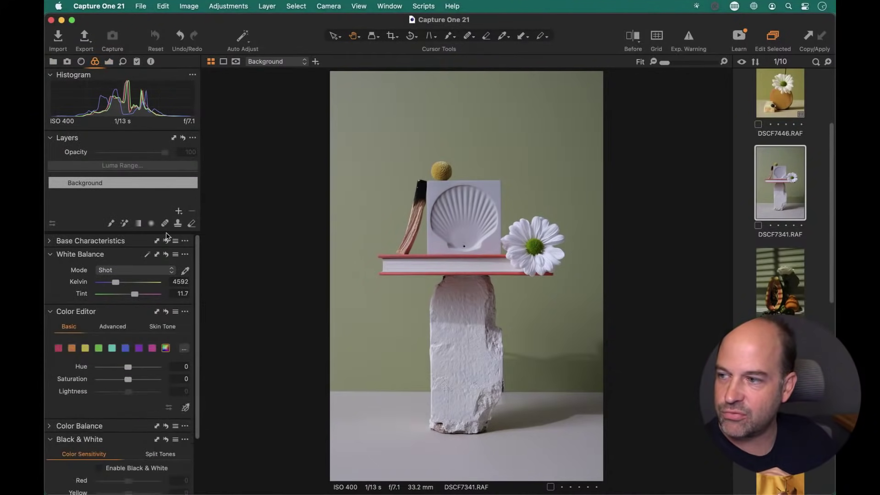
left_click(49, 242)
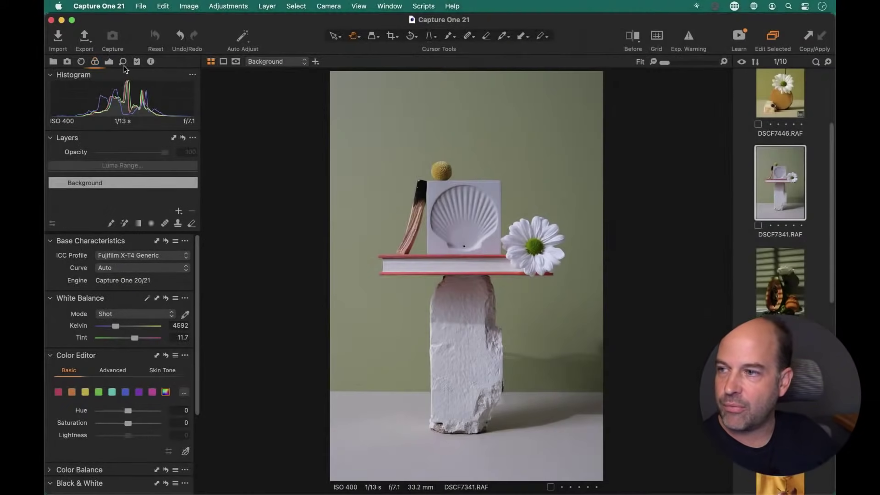
left_click(122, 62)
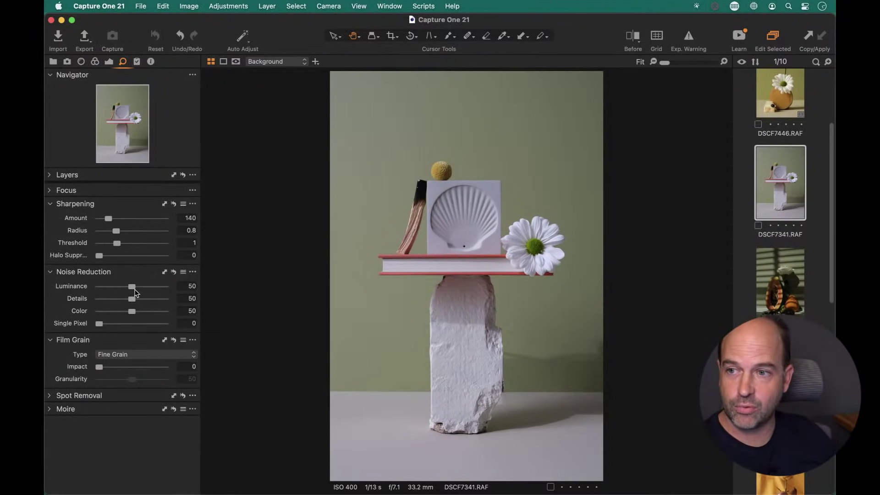
left_click(95, 61)
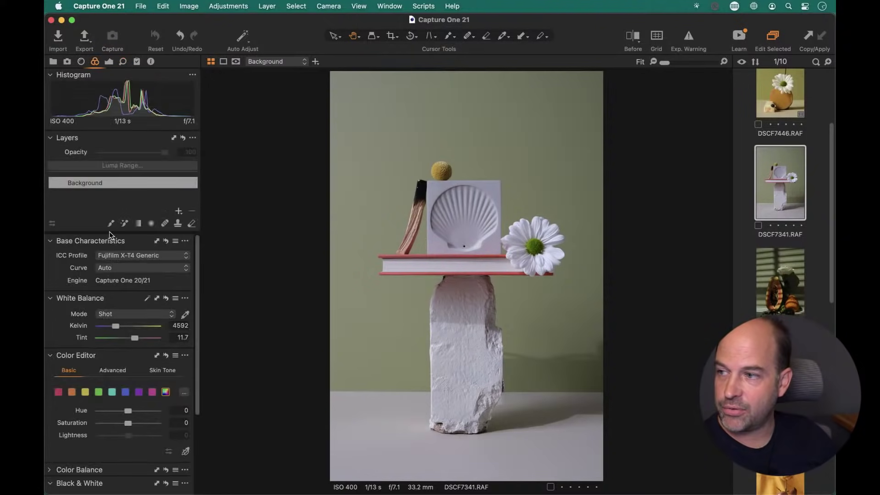
left_click(115, 268)
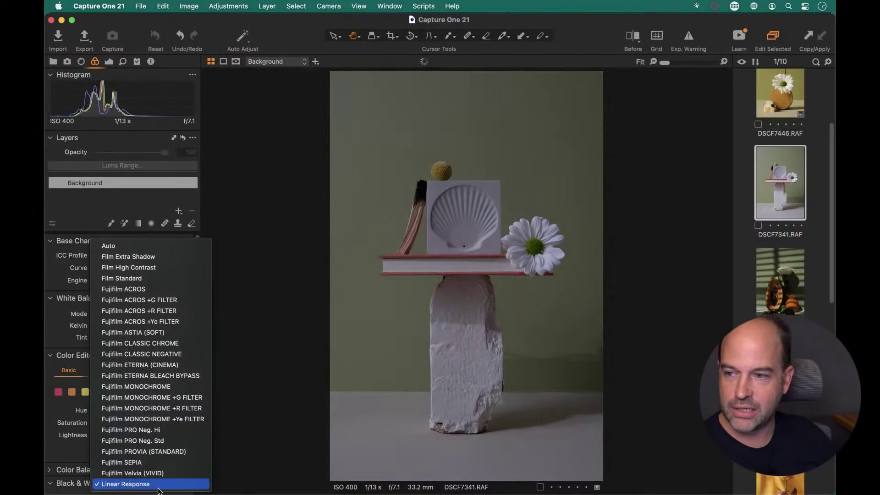
left_click(160, 485)
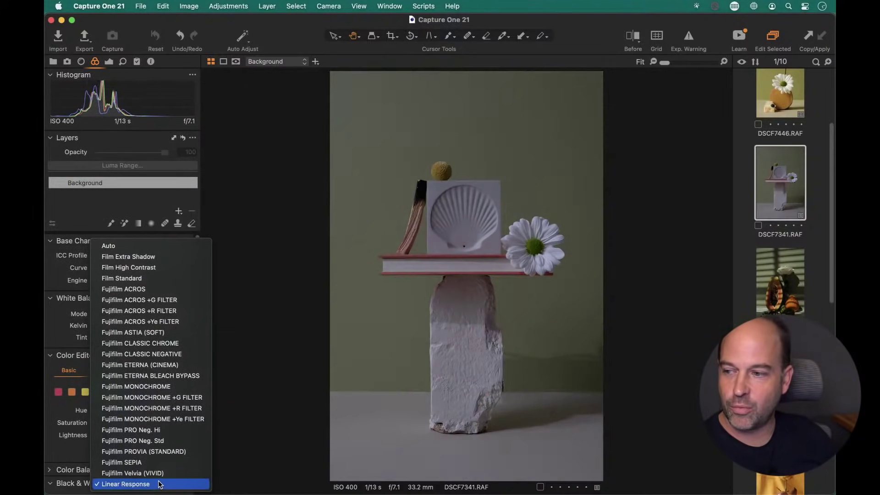
left_click(156, 486)
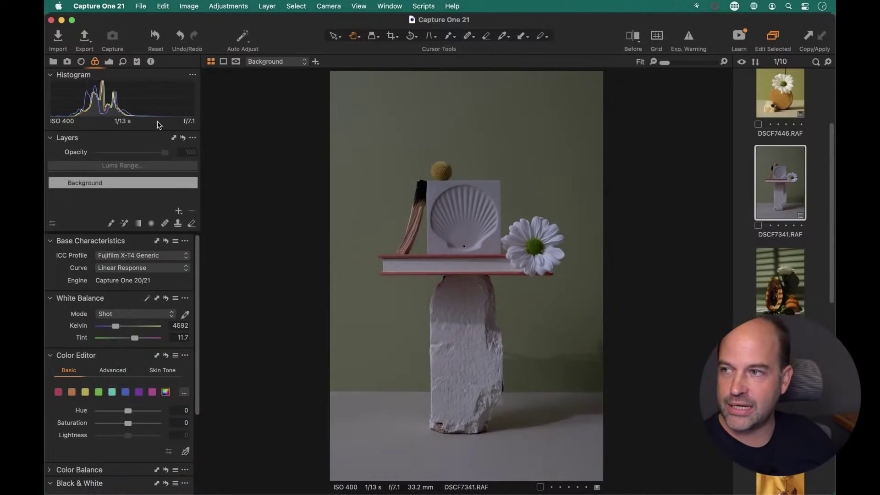
Zero the sharpening Amount and noise reduction sliders, then reset DSCF7341.RAF's adjustments to defaults.
left_click(122, 62)
left_click_drag(108, 219, 48, 226)
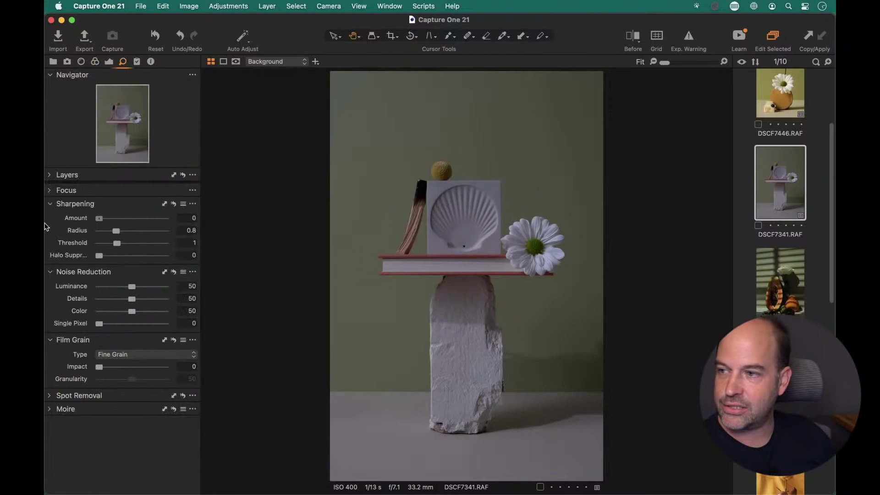
left_click_drag(131, 288, 47, 312)
left_click_drag(131, 311, 46, 325)
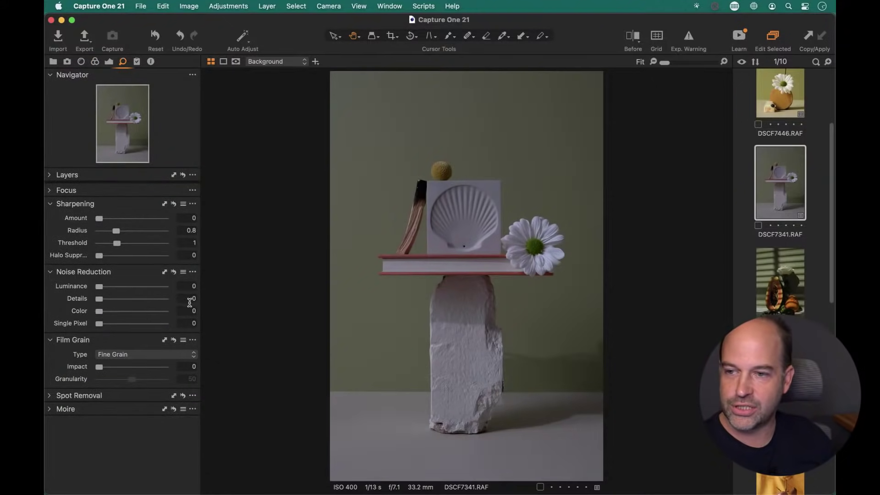
left_click(155, 37)
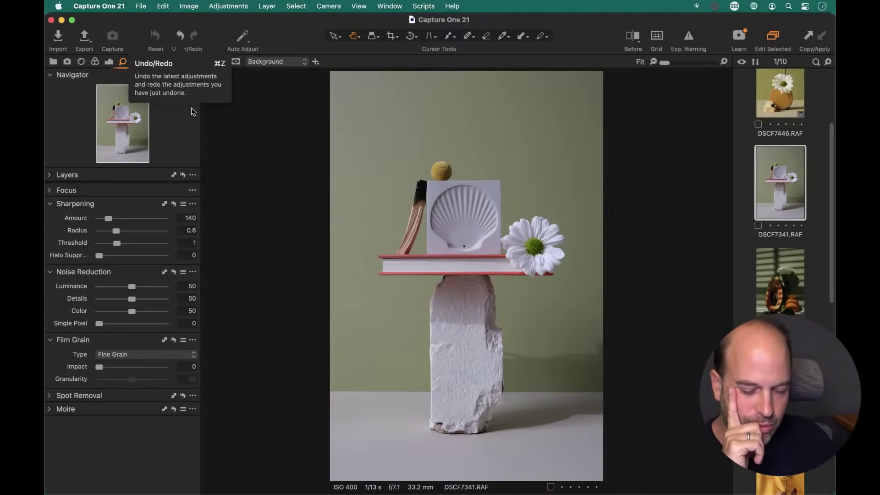
left_click(141, 6)
left_click(376, 144)
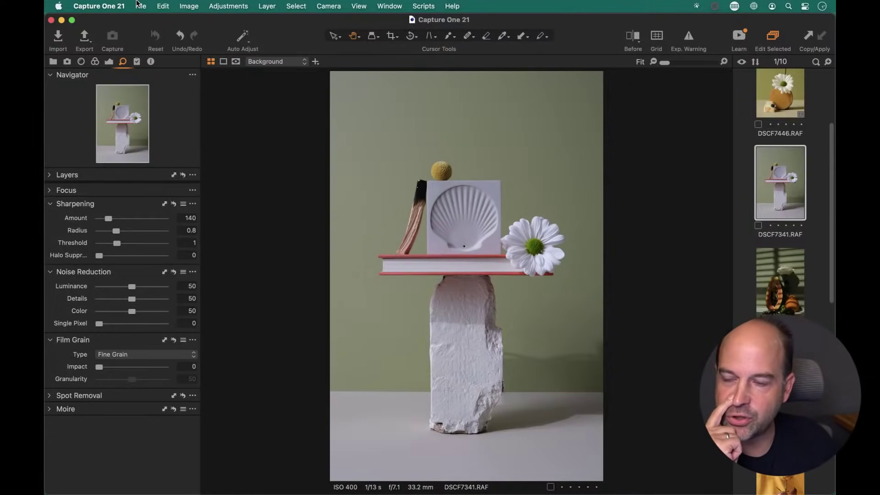
left_click(53, 62)
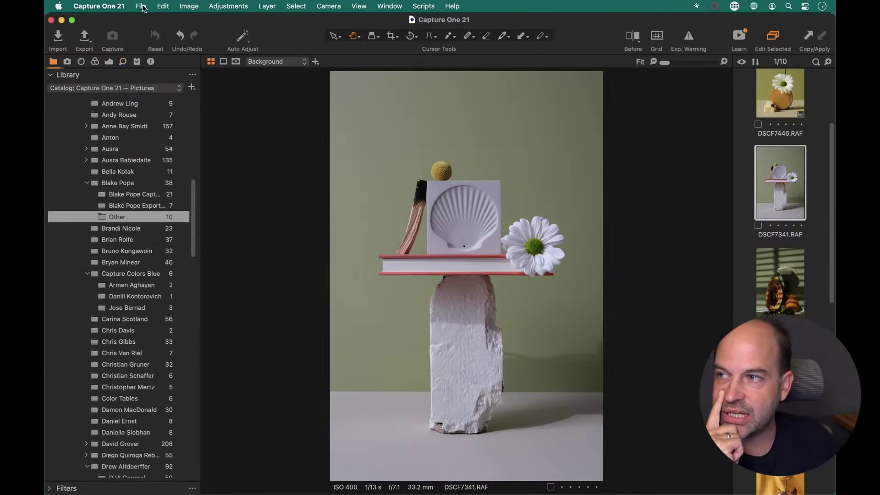
left_click(141, 6)
mouse_move(223, 94)
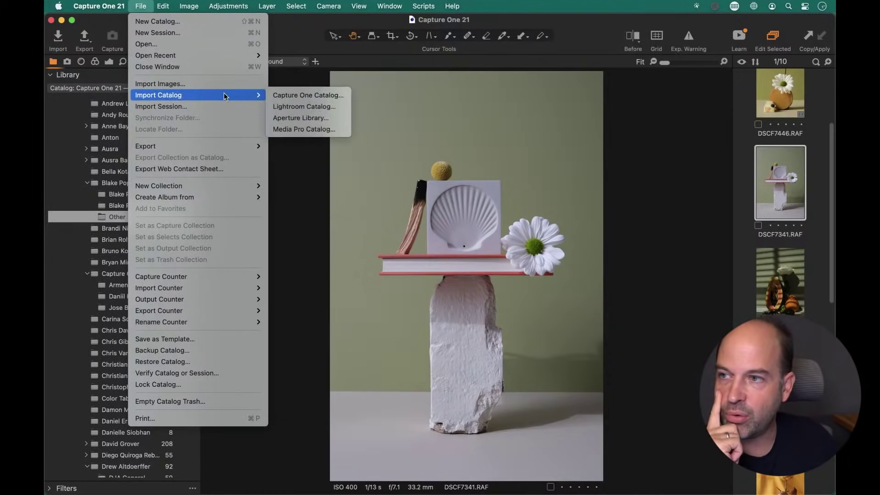
left_click(326, 96)
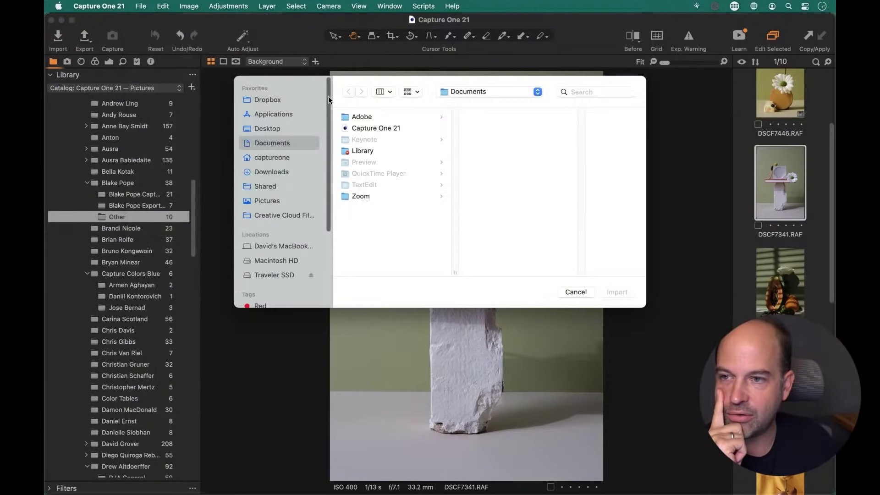
left_click(387, 131)
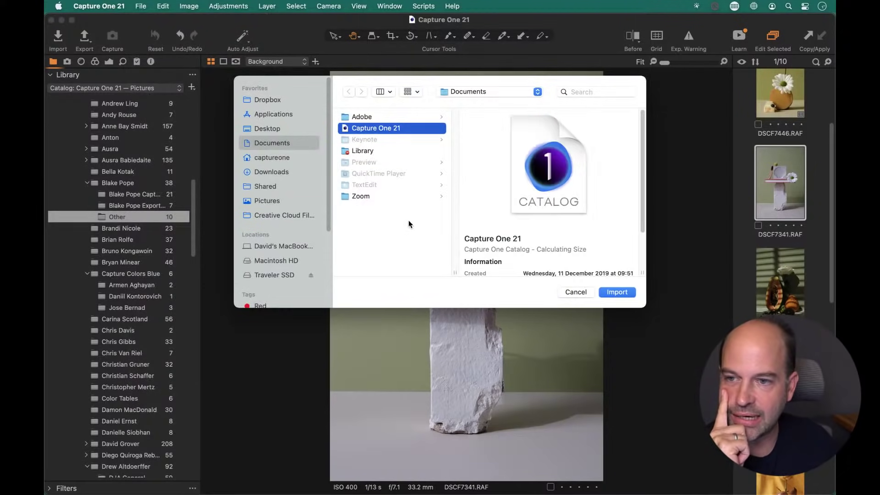
left_click(576, 292)
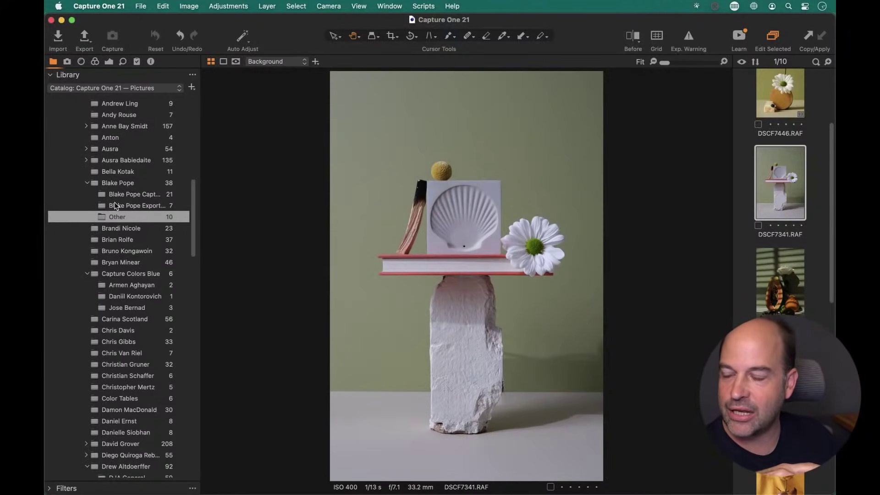
scroll(116, 206, "up", 10)
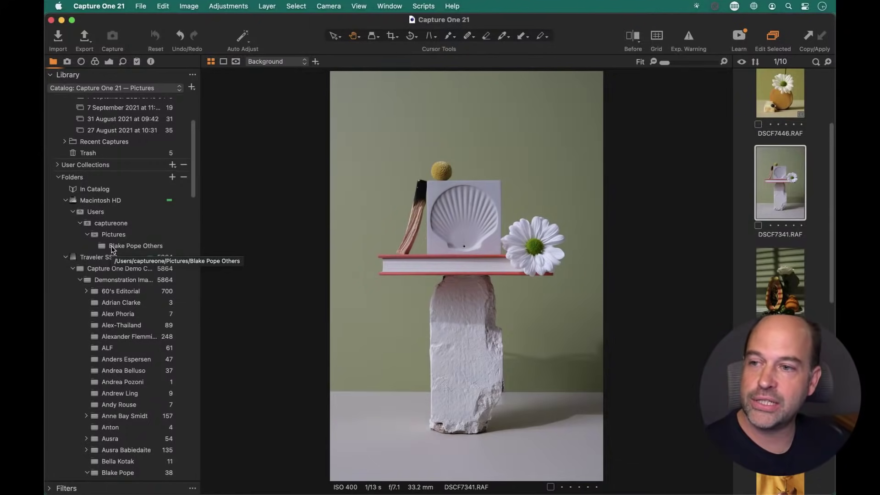
Set the import destination to Copy into Catalog, then cancel the import window.
left_click(59, 45)
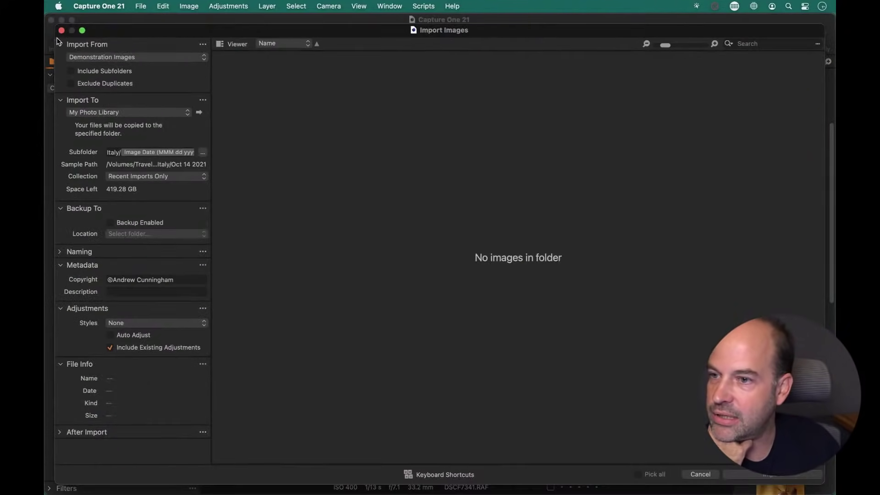
left_click(136, 113)
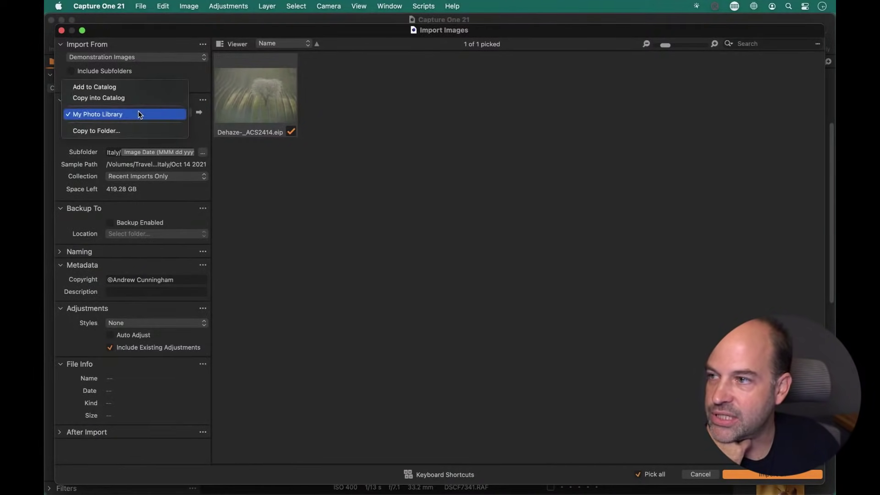
left_click(121, 99)
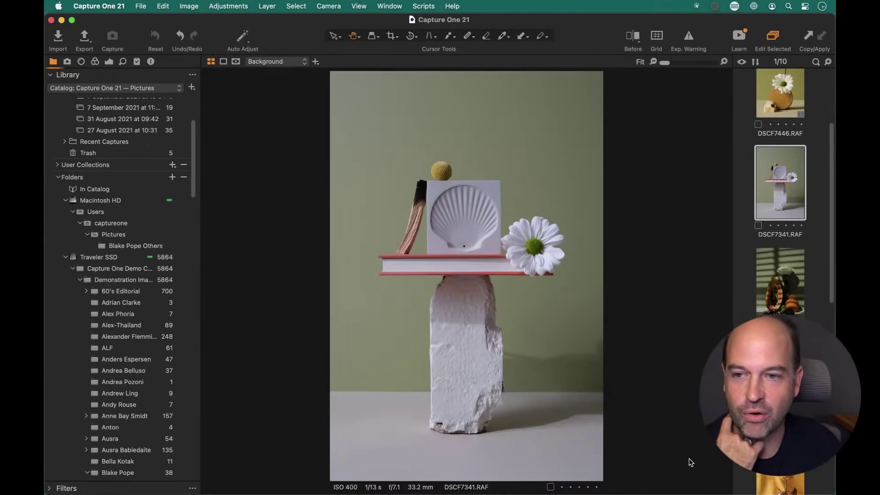
left_click(701, 474)
Inspect the Capture One 21 catalog in Finder's Pictures folder, then return to the In Catalog folder.
key("super+Tab")
key("super+Tab")
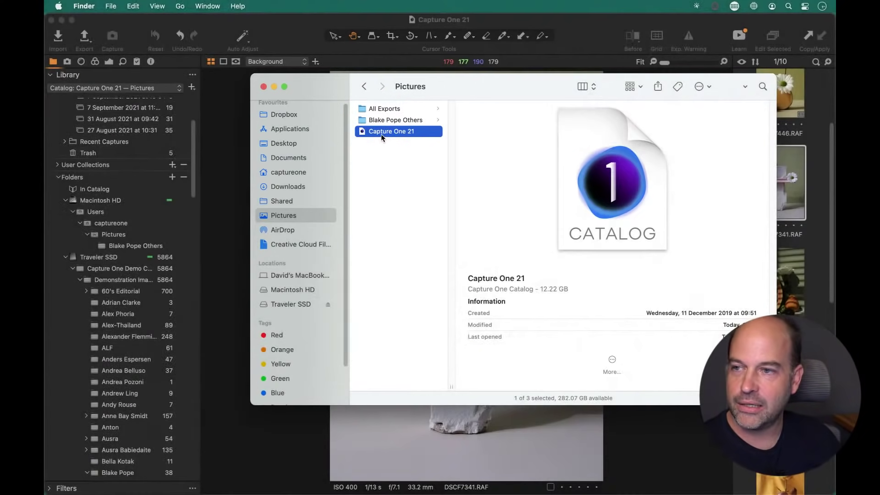
left_click_drag(381, 134, 400, 194)
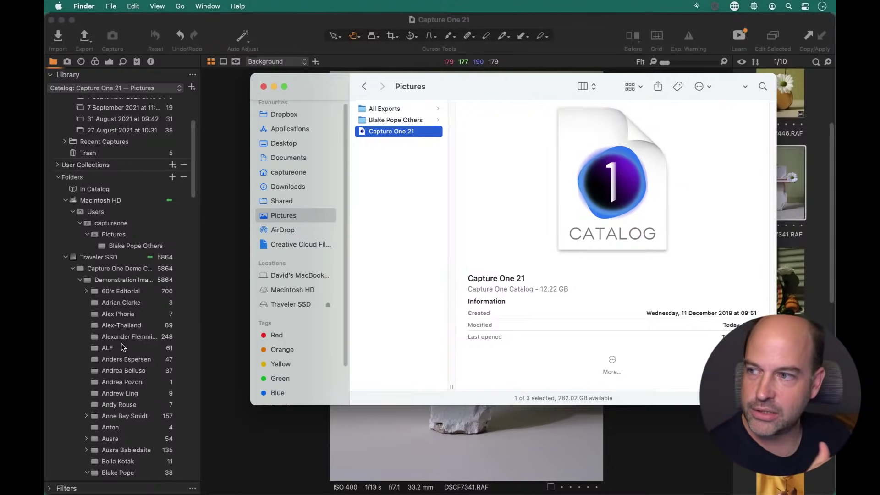
left_click(146, 190)
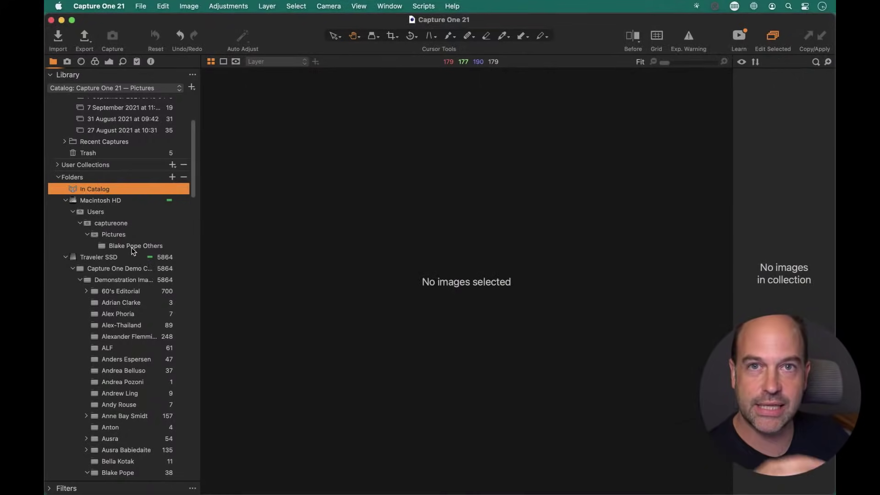
left_click(145, 360)
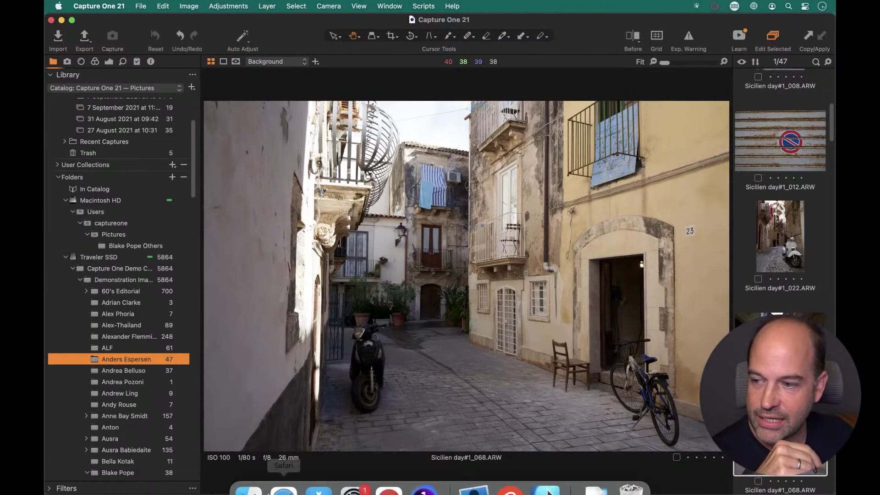
left_click(249, 471)
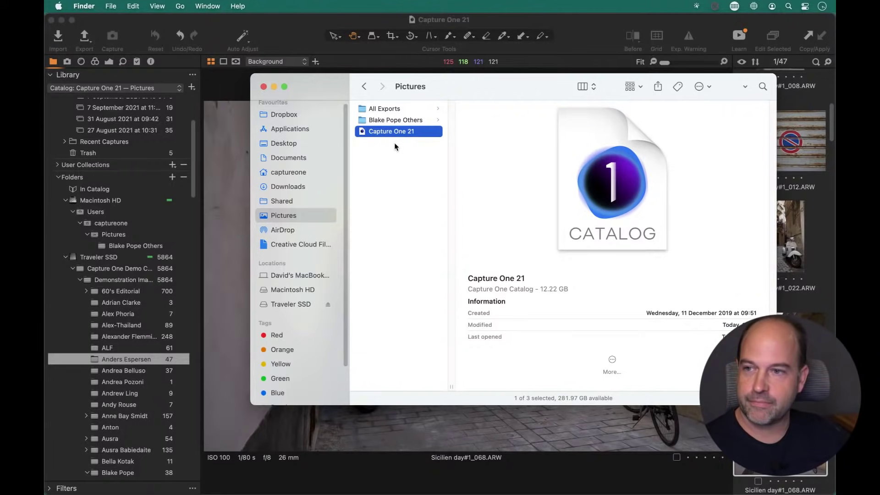
Close the Finder window showing the Pictures folder.
left_click(263, 87)
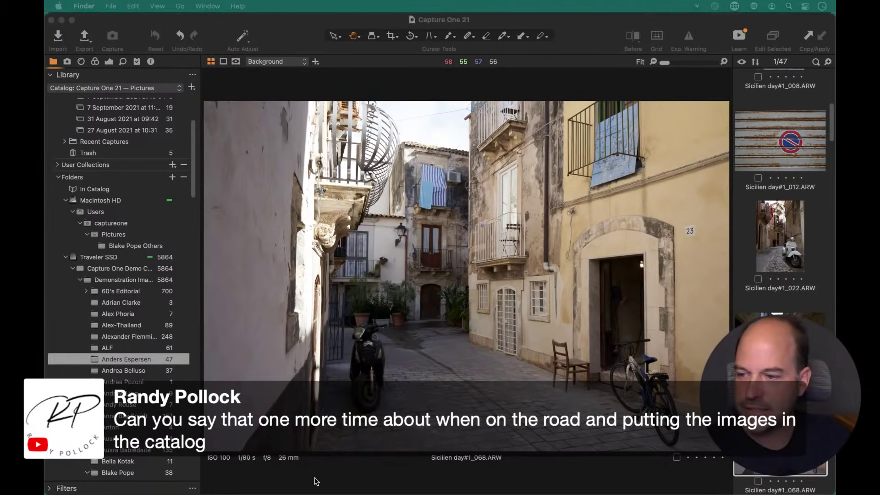
Create a new catalog named 'Managed Catalog' with its location on the Traveler SSD.
left_click(161, 29)
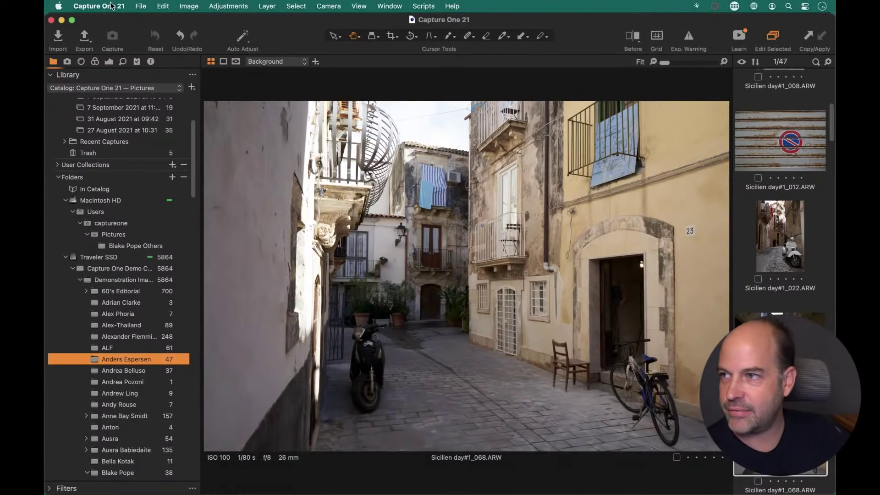
left_click(141, 6)
left_click(145, 22)
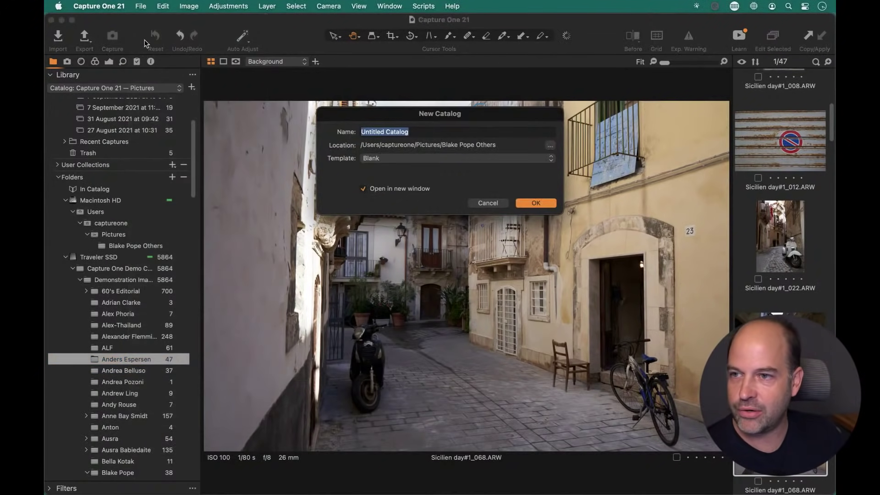
type("Managed Cat")
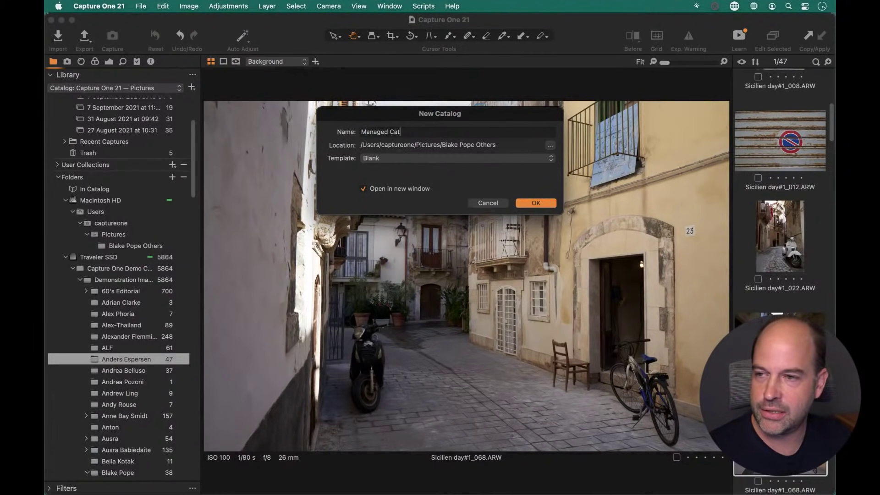
type("alog")
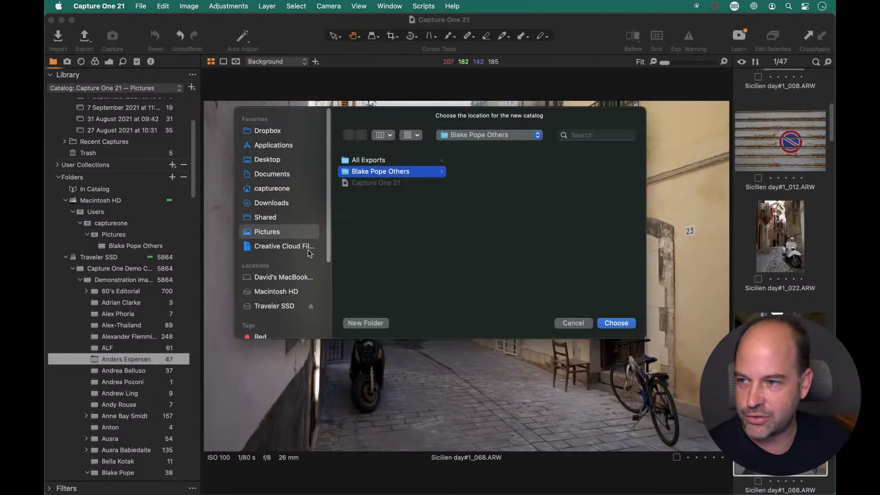
left_click(291, 306)
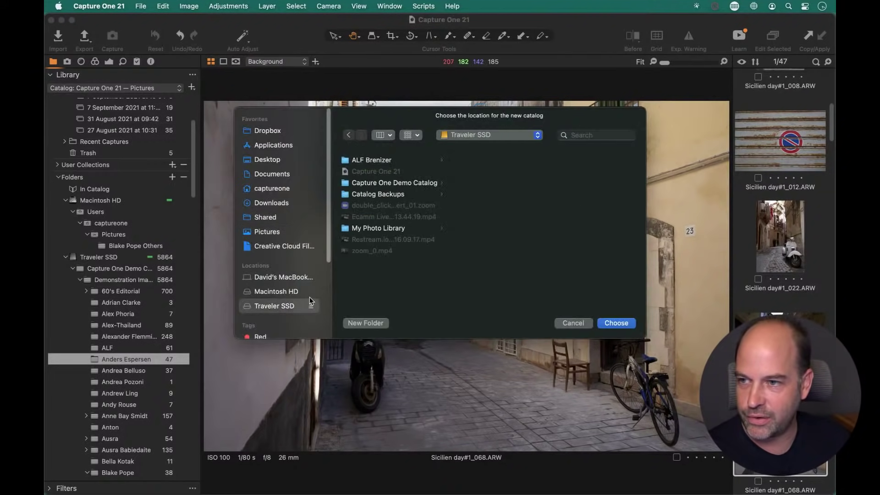
left_click(611, 321)
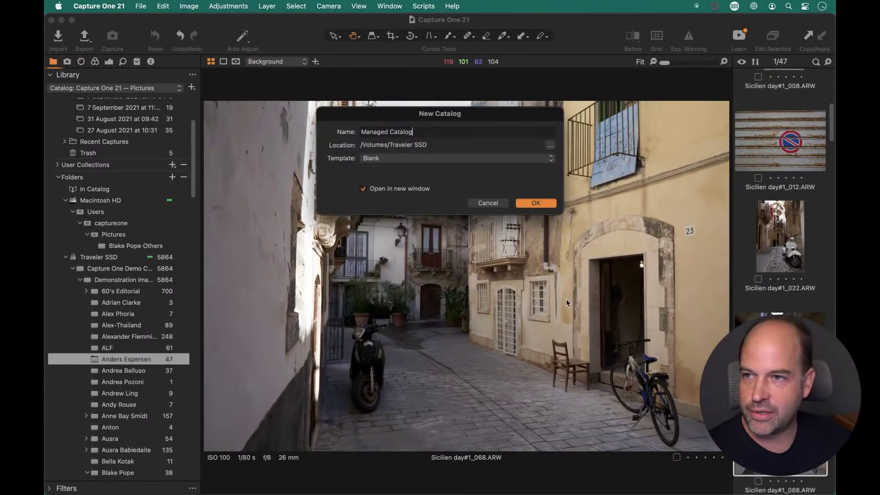
key("Return")
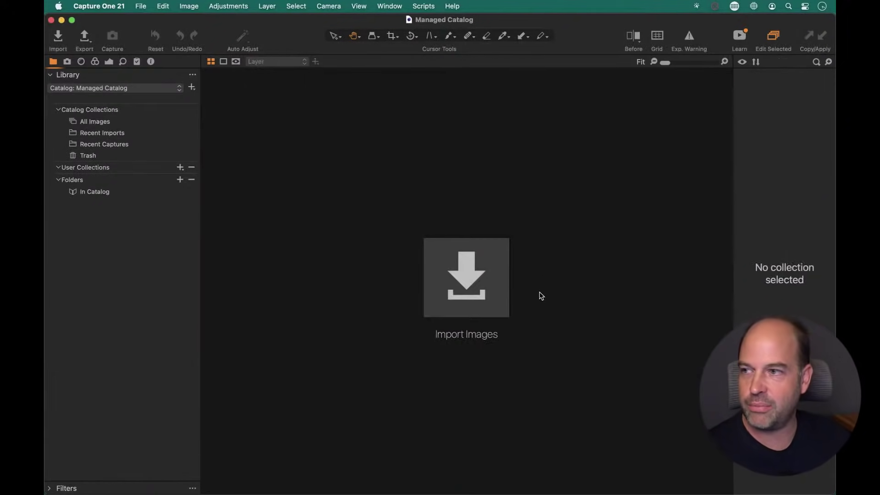
In the import window, select the Dehaze-_ACS2414 image and clear its copyright text.
left_click(495, 332)
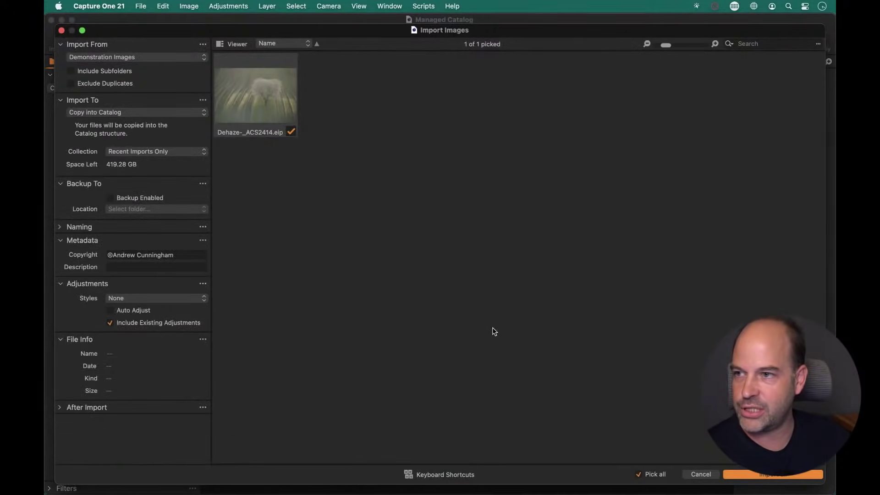
left_click(247, 114)
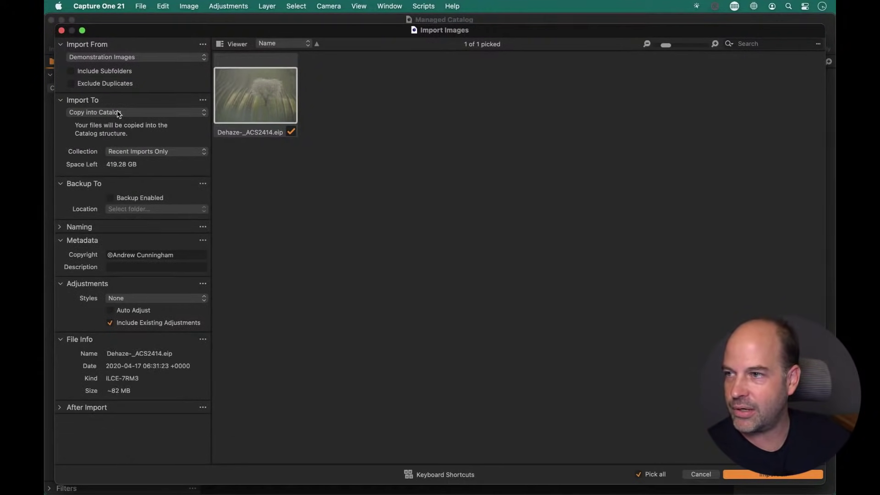
triple_click(193, 257)
key("BackSpace")
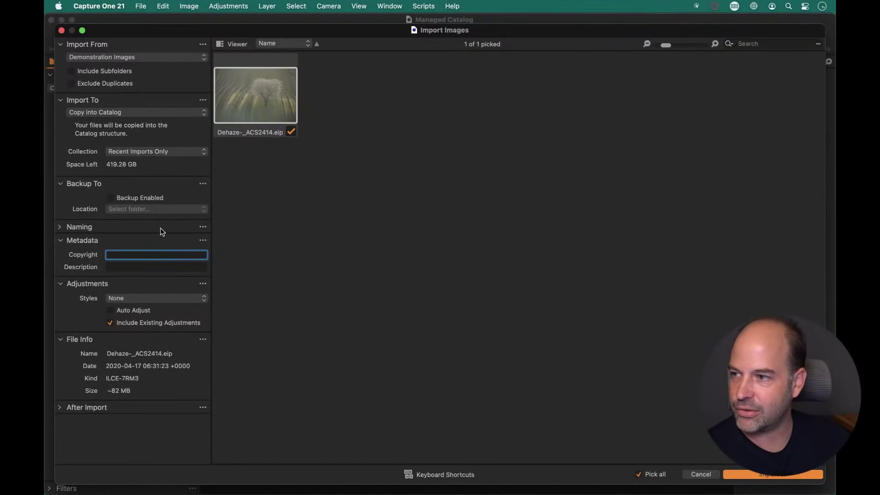
Import the tree image with original file names and a reset counter, then close Managed Catalog.
left_click(66, 228)
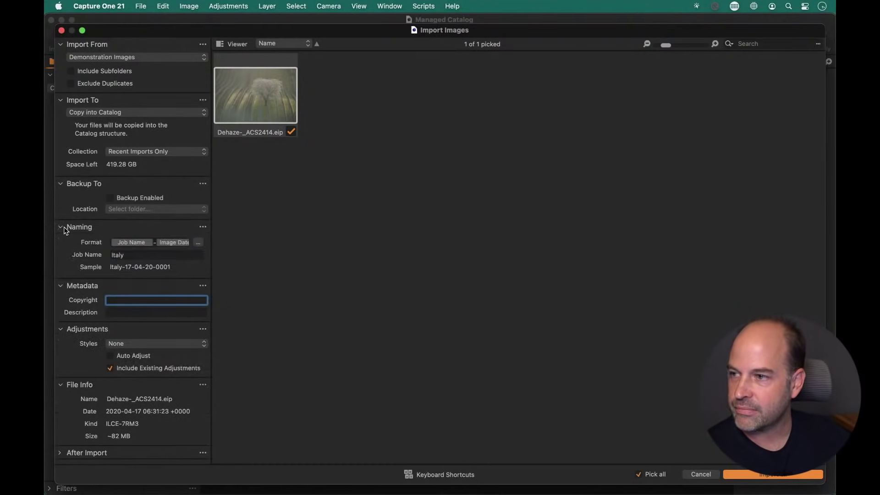
left_click(203, 227)
left_click(215, 239)
left_click(201, 227)
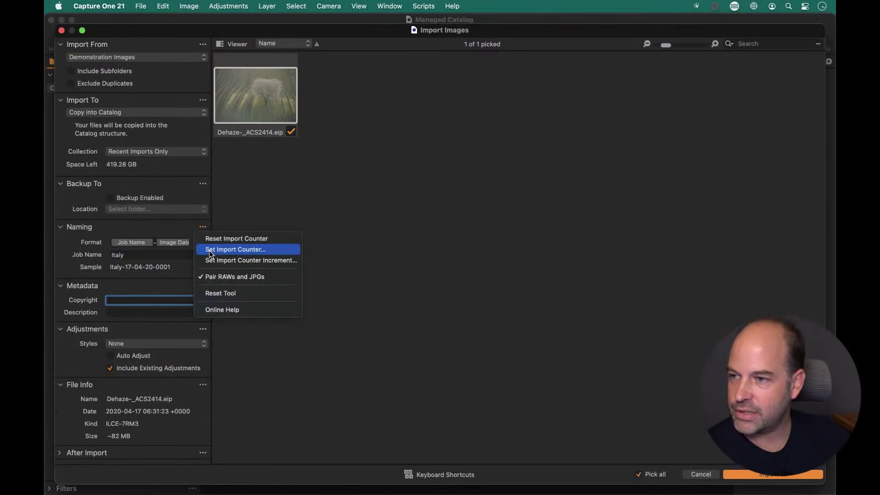
left_click(216, 294)
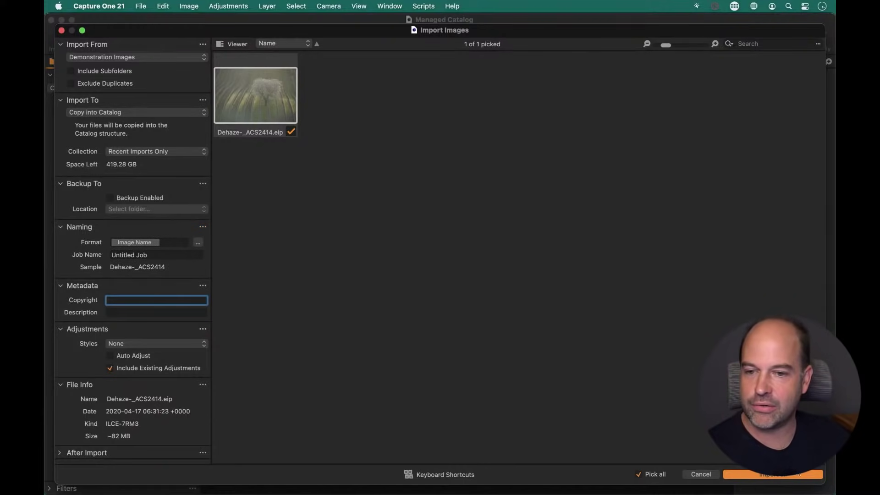
left_click(756, 474)
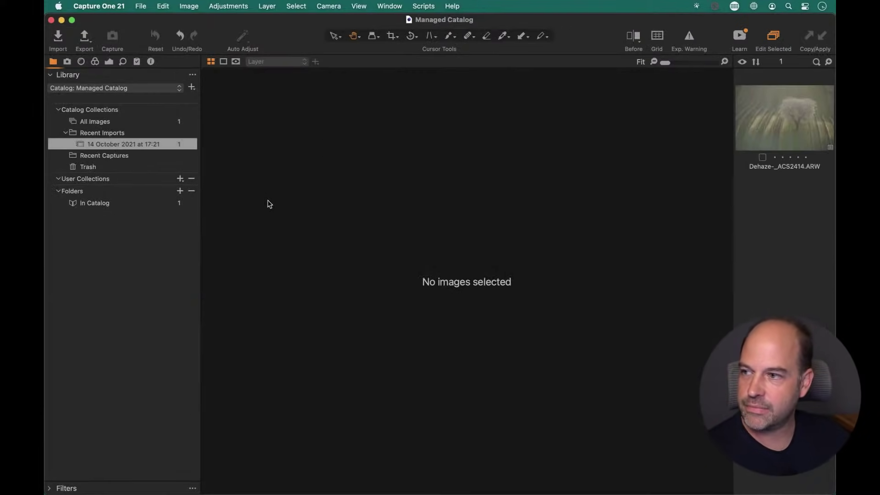
left_click(110, 203)
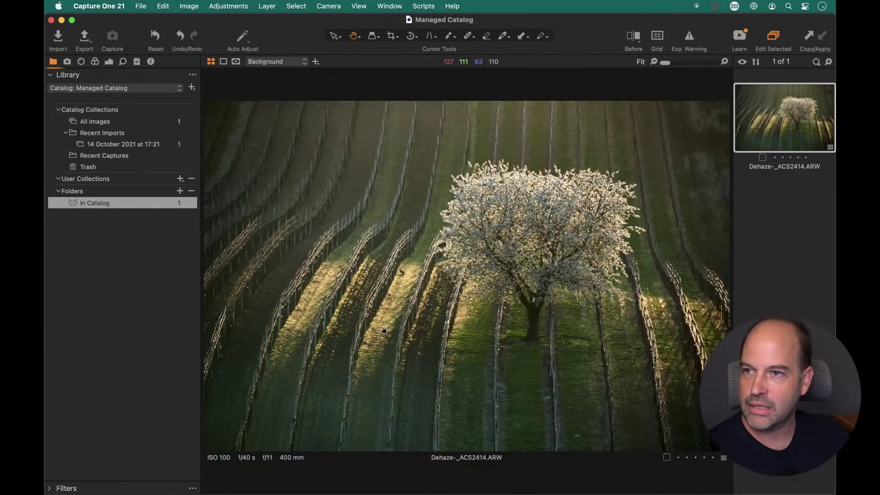
left_click(50, 20)
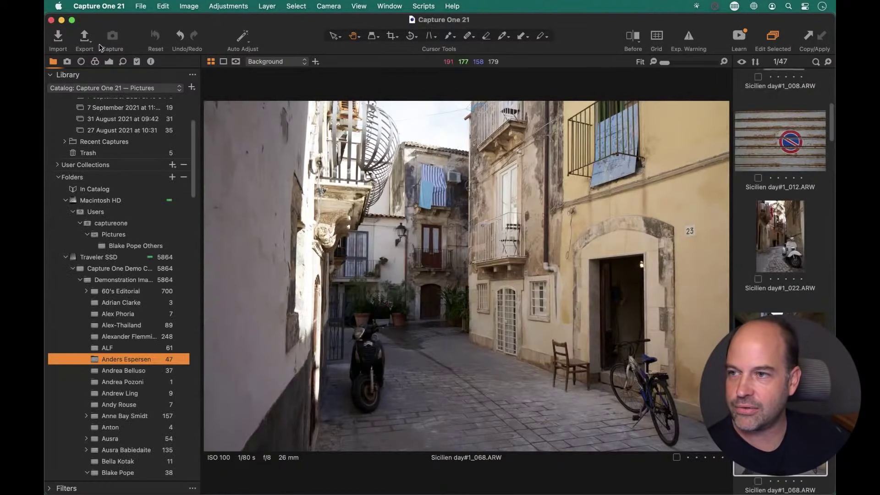
left_click(51, 21)
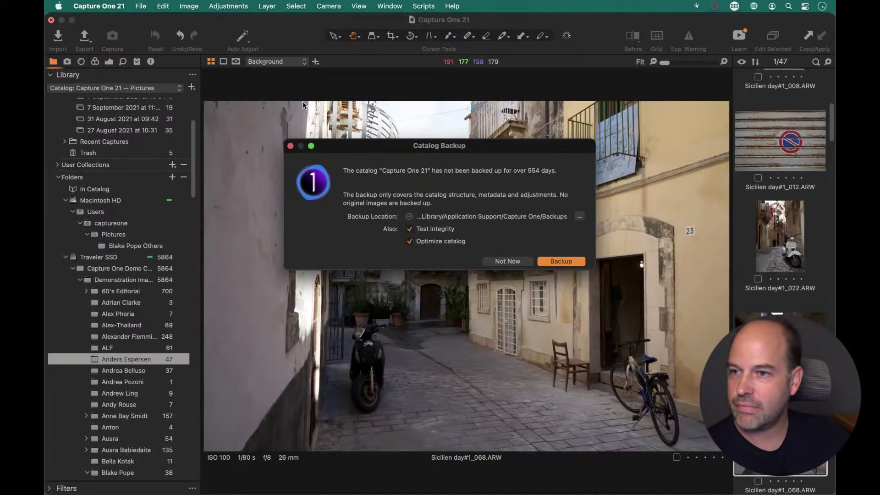
left_click(507, 261)
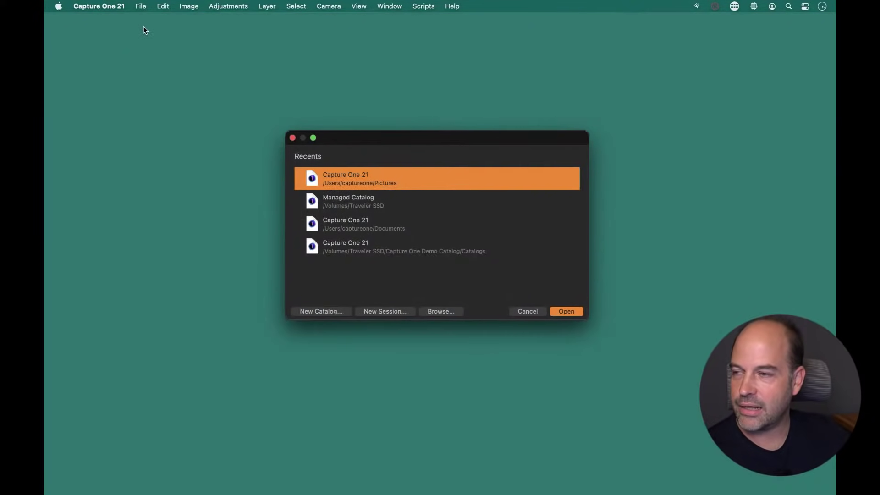
left_click(140, 6)
mouse_move(162, 6)
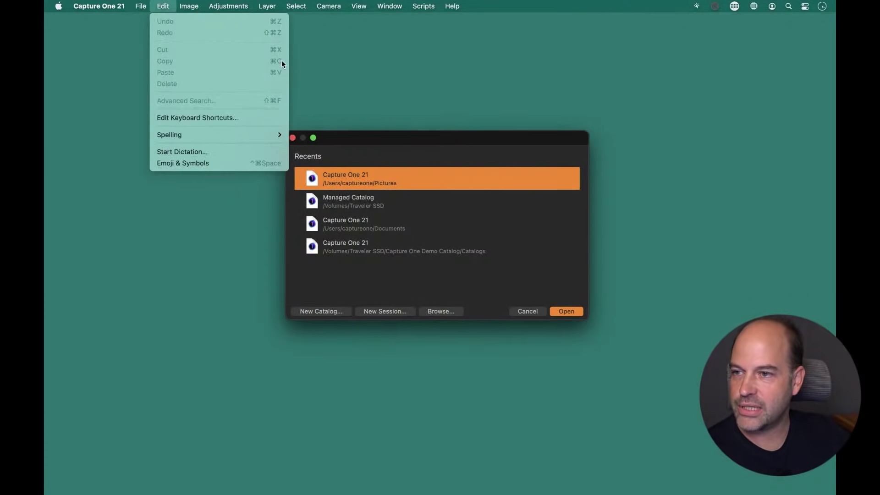
left_click(408, 192)
double_click(355, 178)
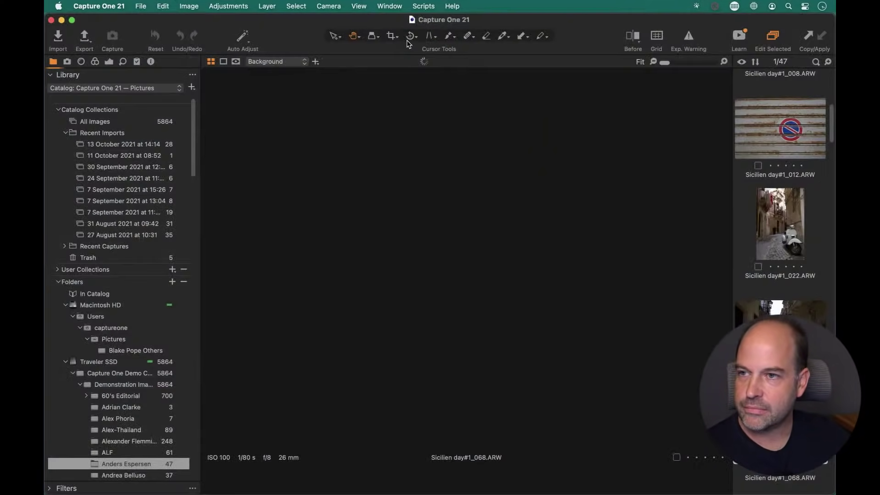
left_click(411, 20, "super")
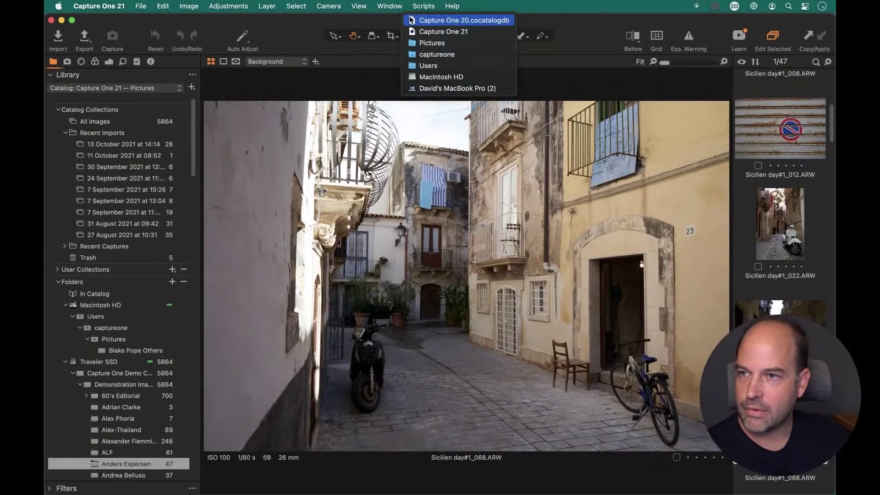
left_click(365, 138)
mouse_move(297, 494)
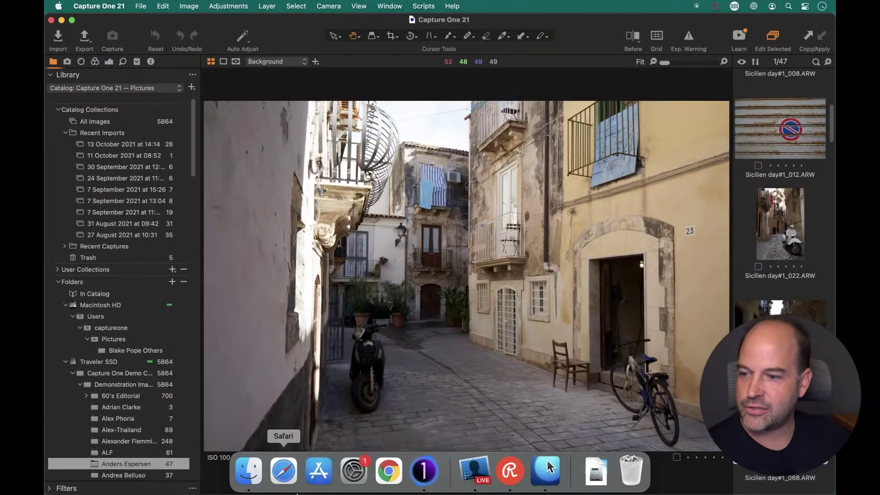
left_click(248, 470)
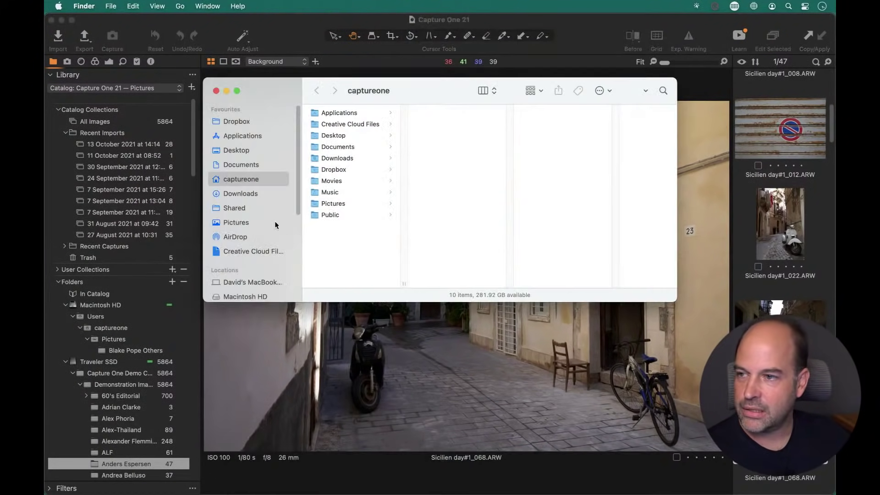
scroll(246, 255, "down", 5)
left_click(239, 198)
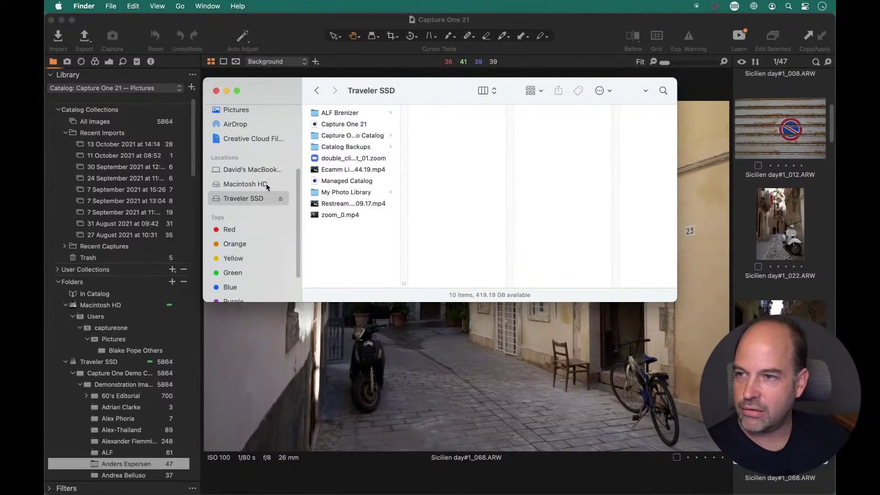
left_click(335, 182)
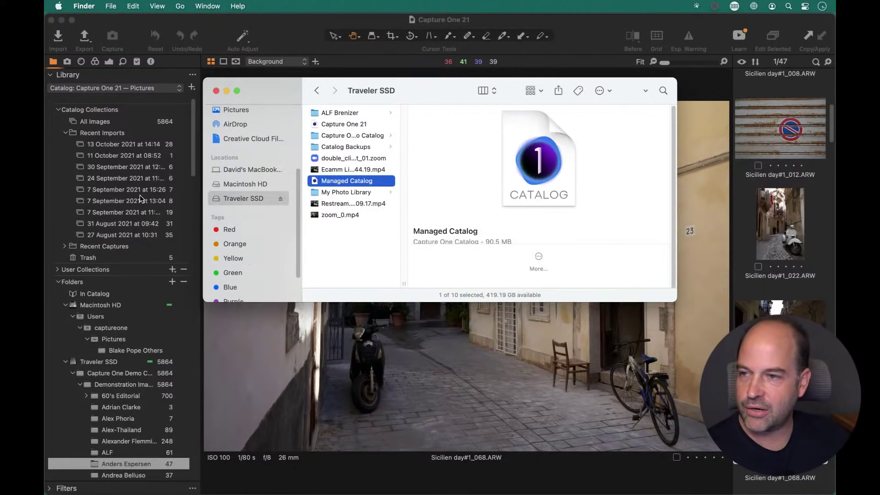
Import Managed Catalog from Traveler SSD into the Pictures catalog, keeping the Imported duplicate version.
left_click(199, 264)
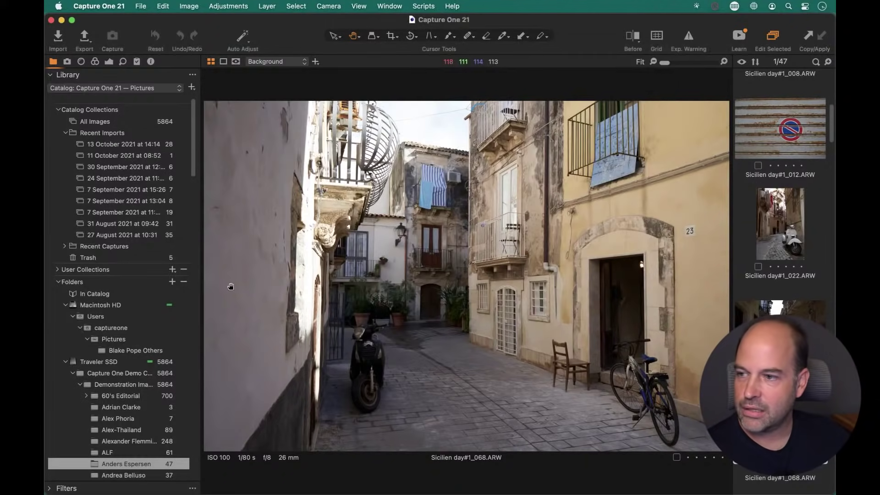
left_click(139, 6)
mouse_move(160, 96)
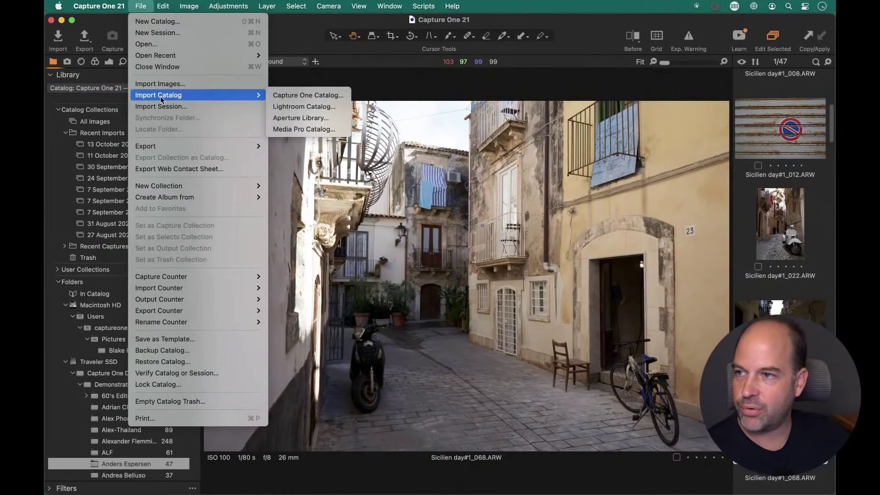
left_click(292, 94)
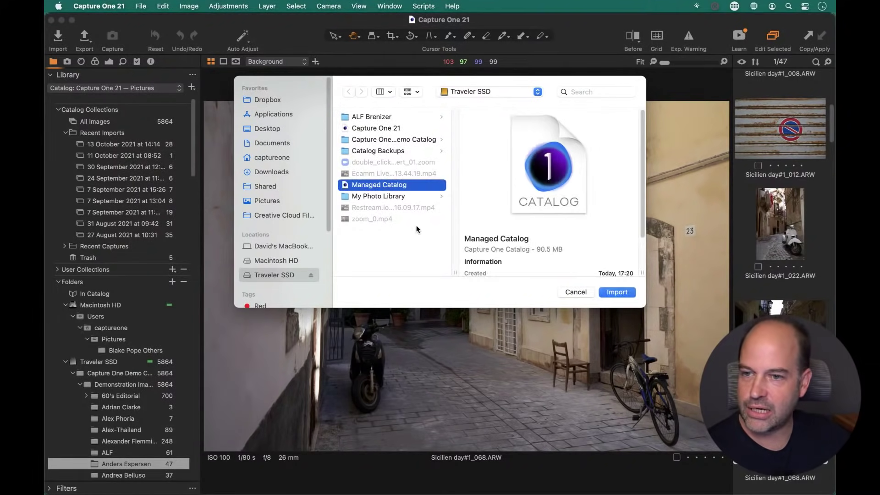
left_click(617, 291)
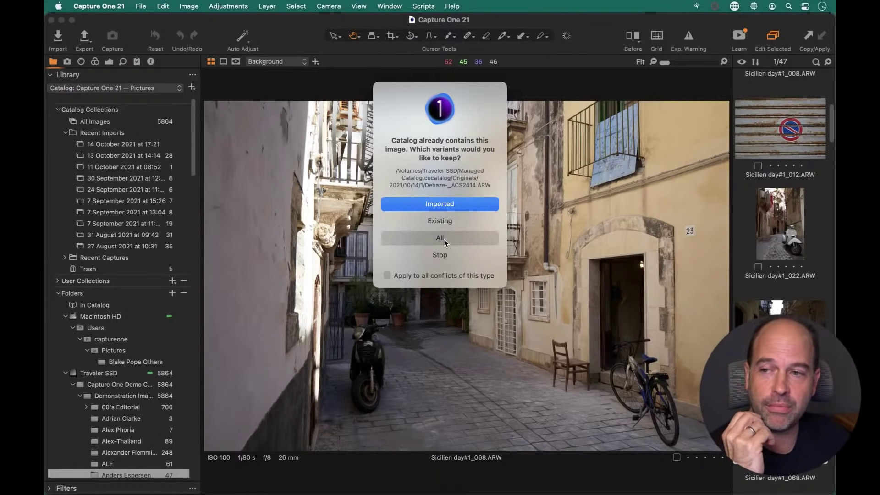
left_click(439, 207)
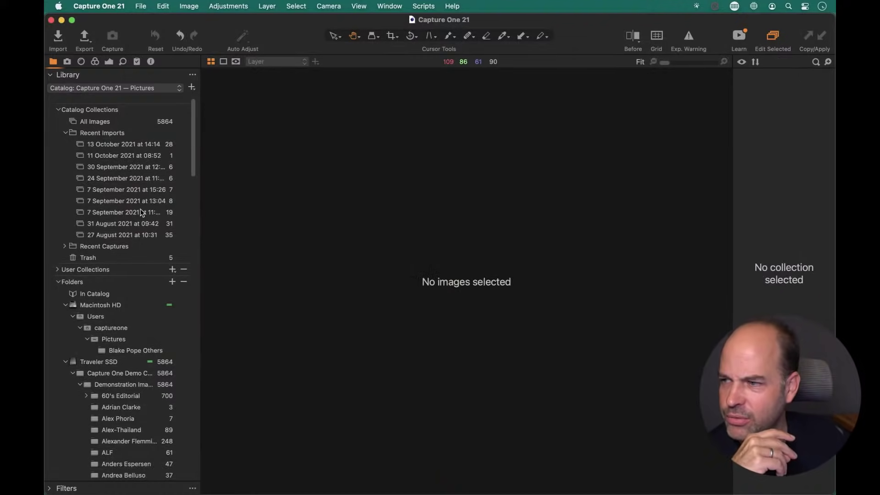
Review the 13 and 11 October 2021 imports, then close the Pictures catalog without a backup.
left_click(133, 146)
left_click(133, 157)
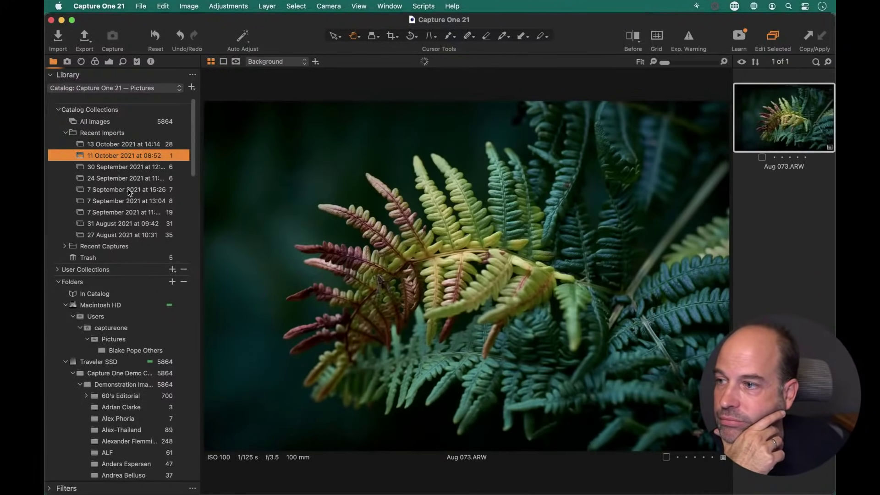
scroll(128, 170, "down", 5)
scroll(129, 170, "up", 4)
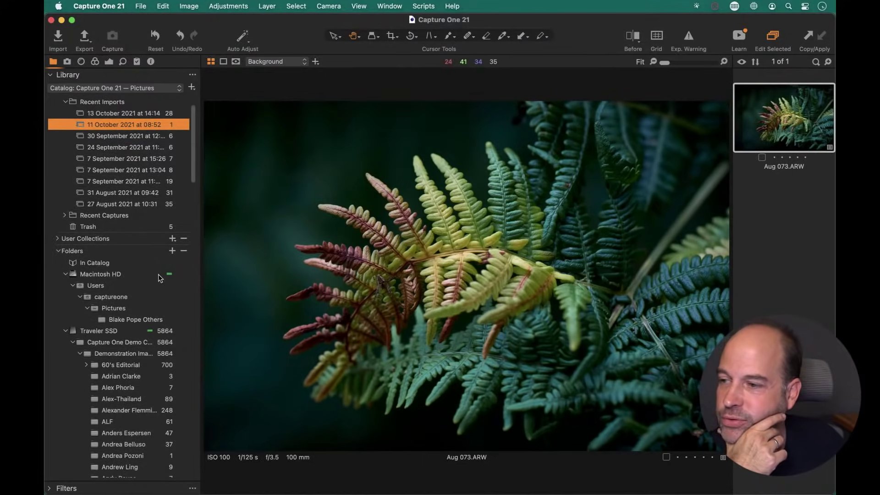
scroll(129, 291, "down", 5)
scroll(128, 291, "up", 6)
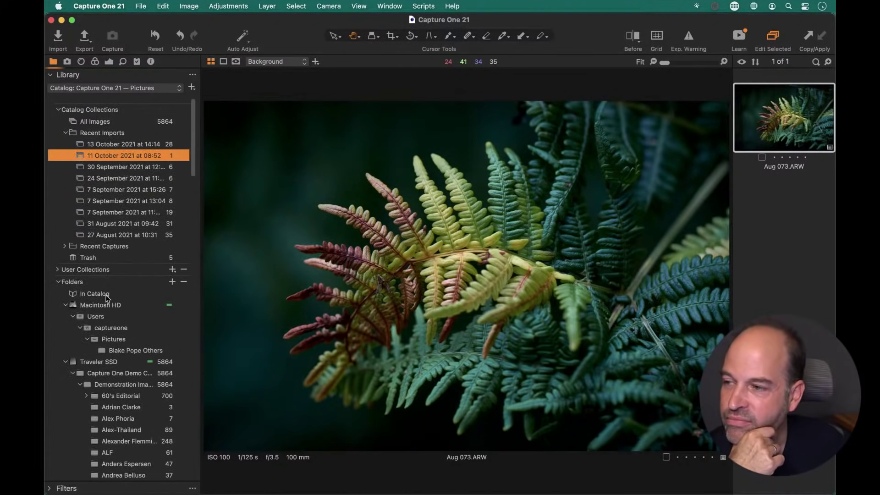
scroll(117, 304, "down", 5)
scroll(115, 306, "up", 5)
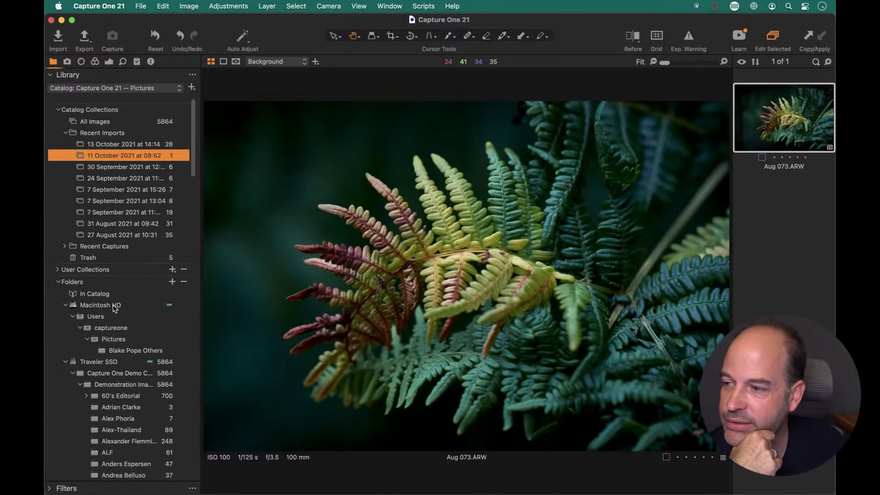
left_click(50, 20)
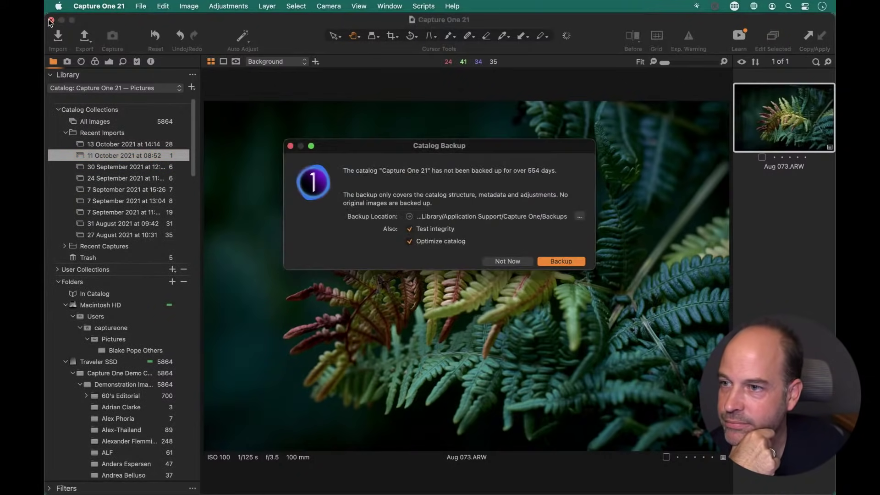
left_click(507, 262)
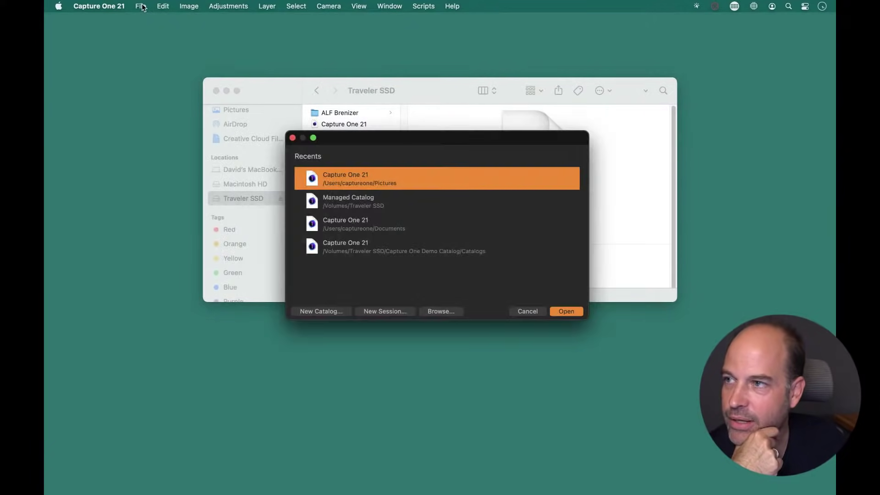
Create a new catalog named 'At home Catalog' located in the Pictures folder.
left_click(141, 6)
left_click(148, 22)
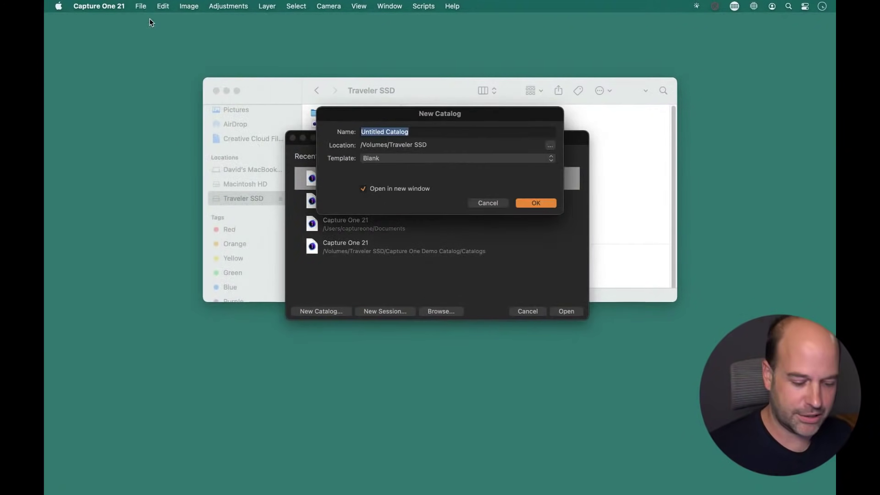
type("At home Catalog")
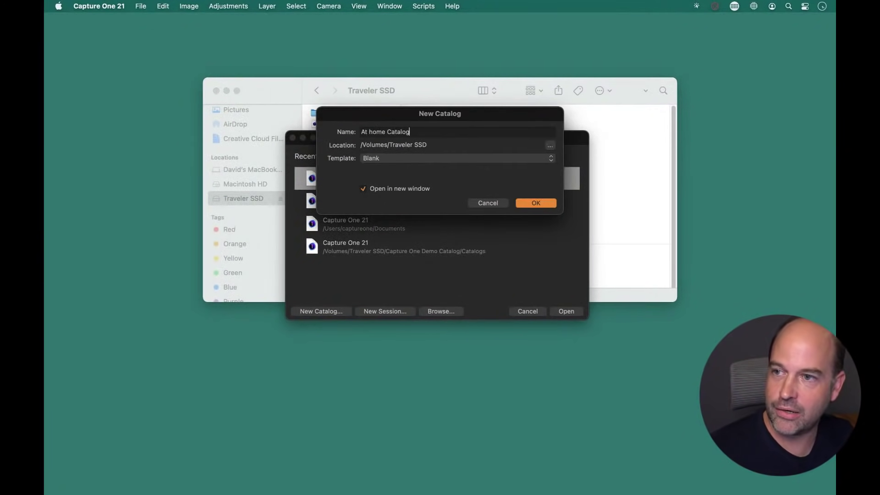
left_click(550, 146)
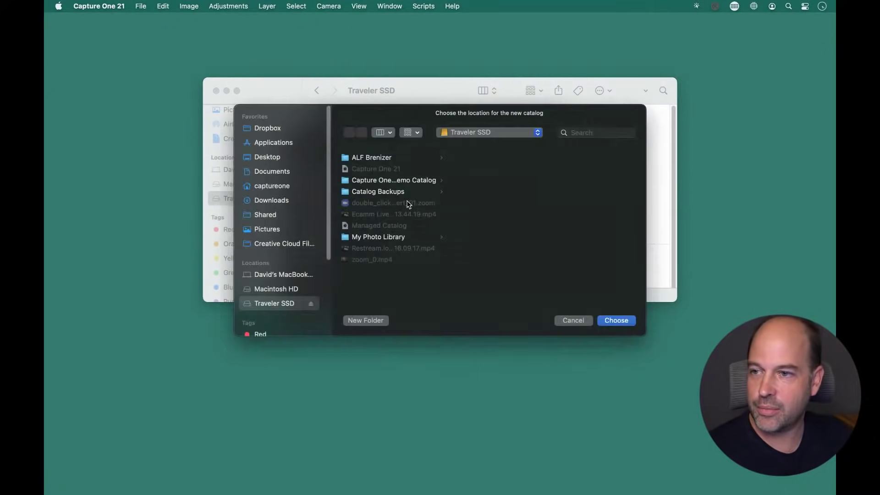
left_click(274, 223)
left_click(277, 231)
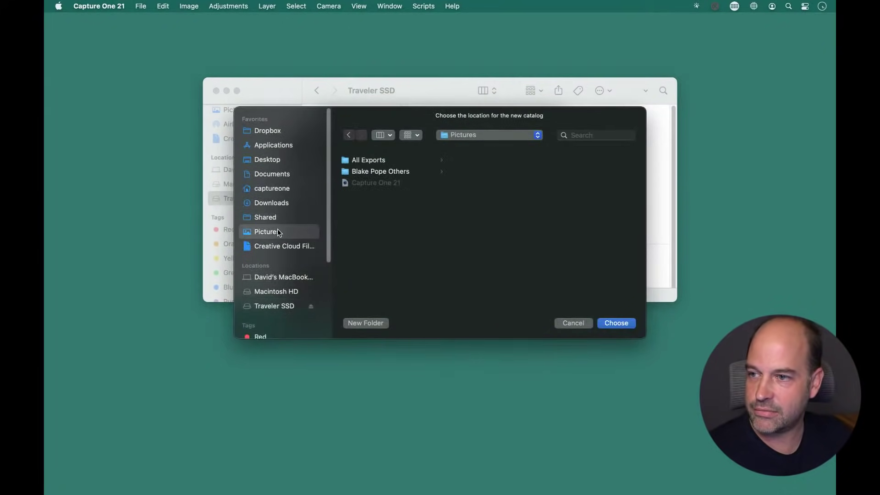
left_click(614, 323)
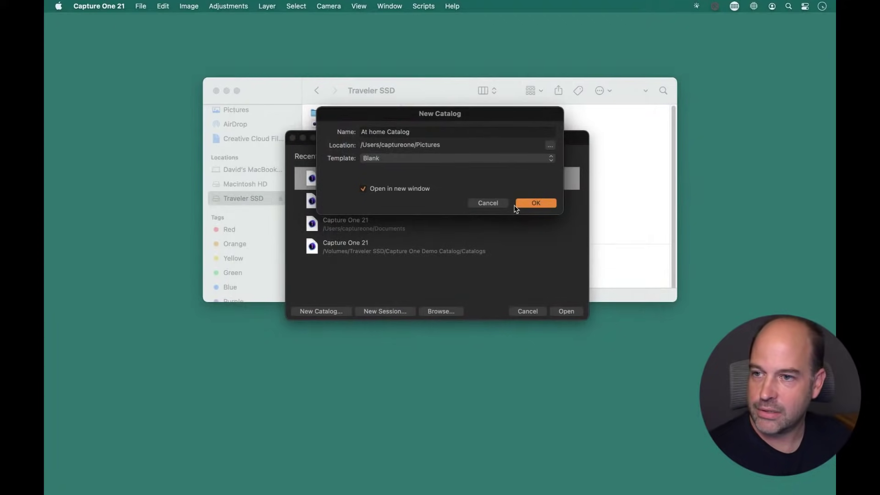
key("Return")
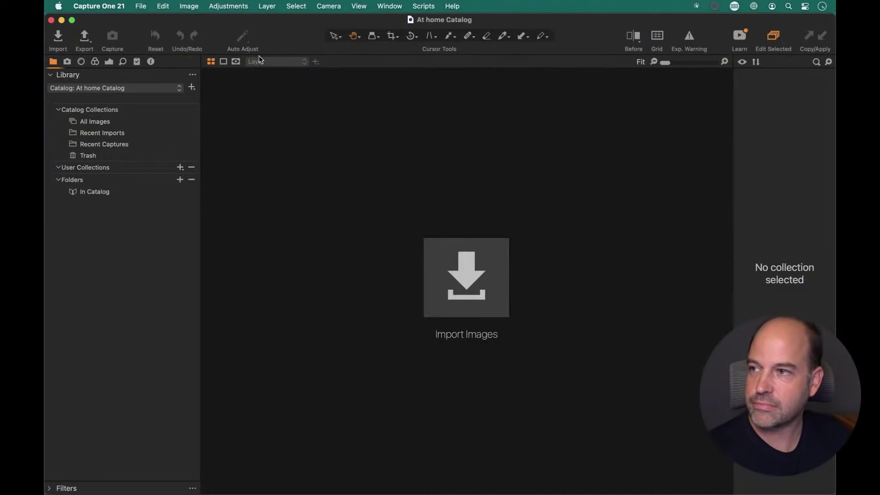
Import Managed Catalog from Traveler SSD into At home Catalog.
left_click(140, 6)
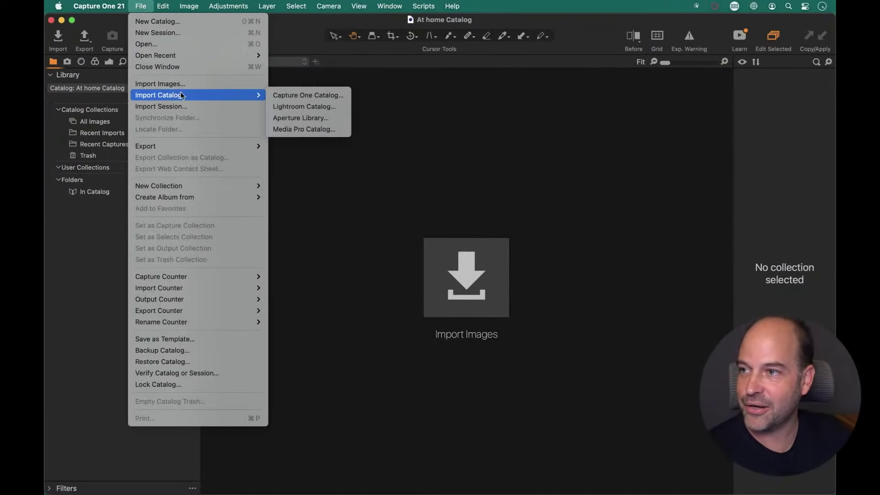
left_click(329, 98)
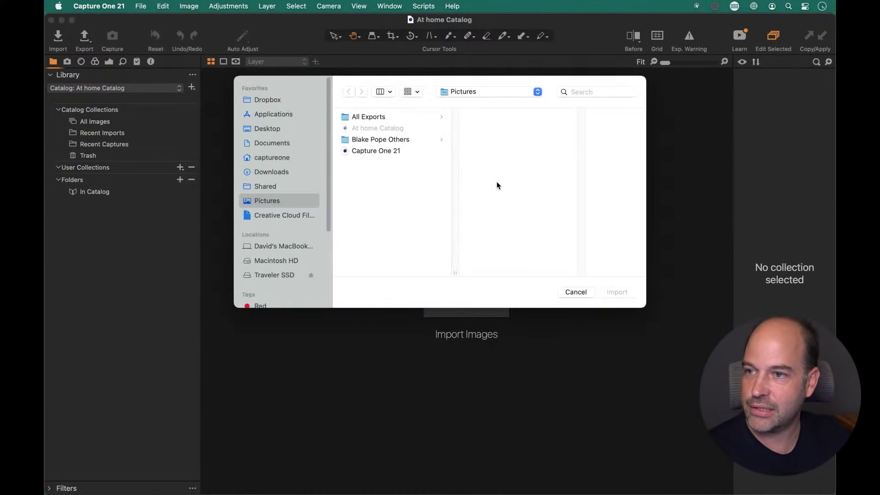
left_click(289, 273)
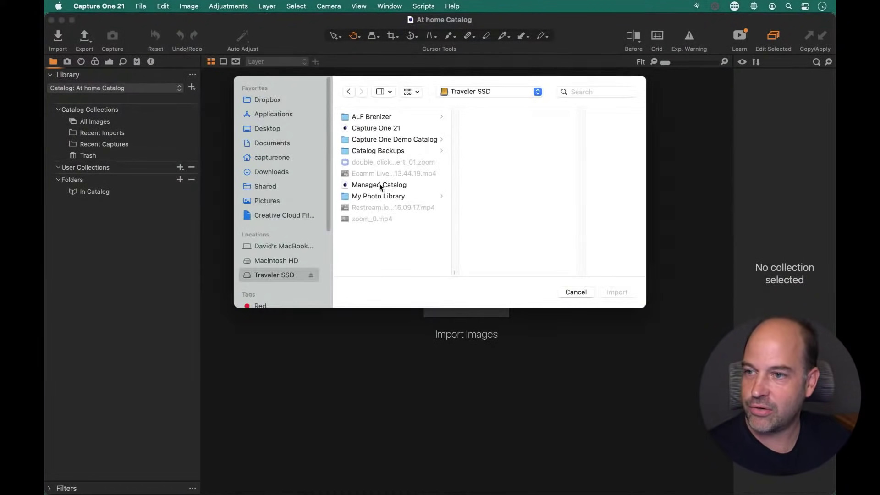
left_click(380, 185)
left_click(615, 293)
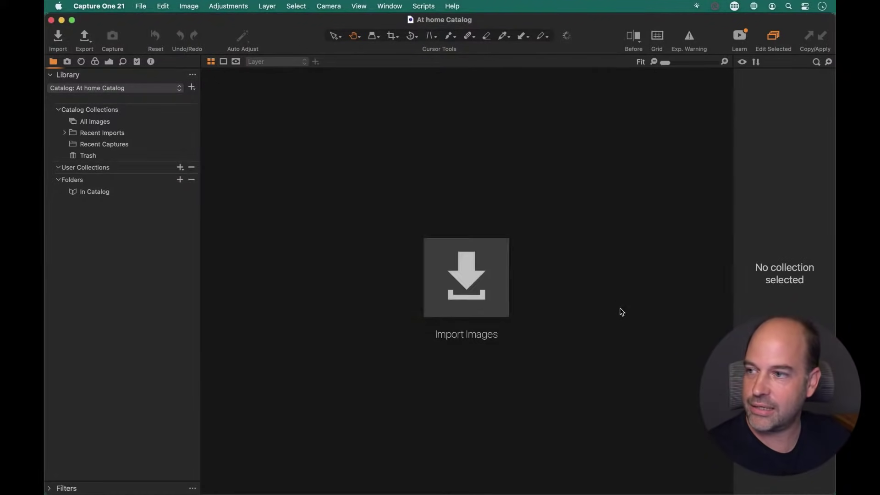
Show all images, open the tree image, and drag it toward a library folder.
left_click(116, 203)
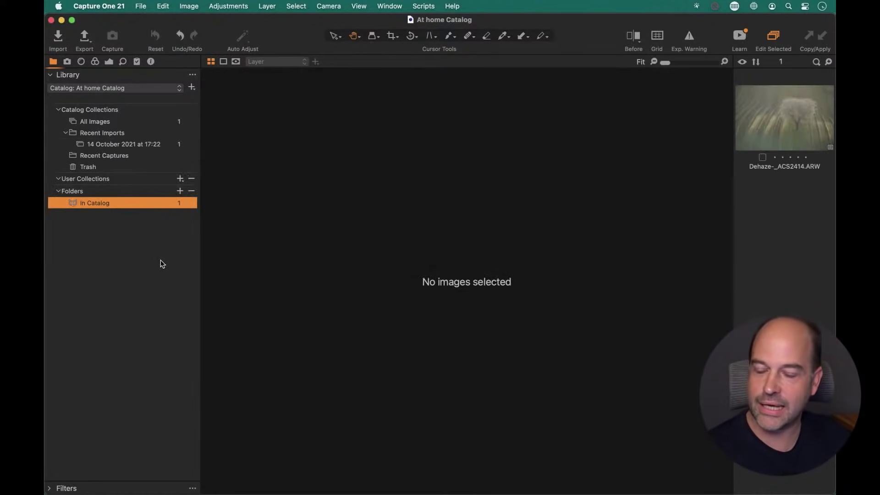
left_click(788, 122)
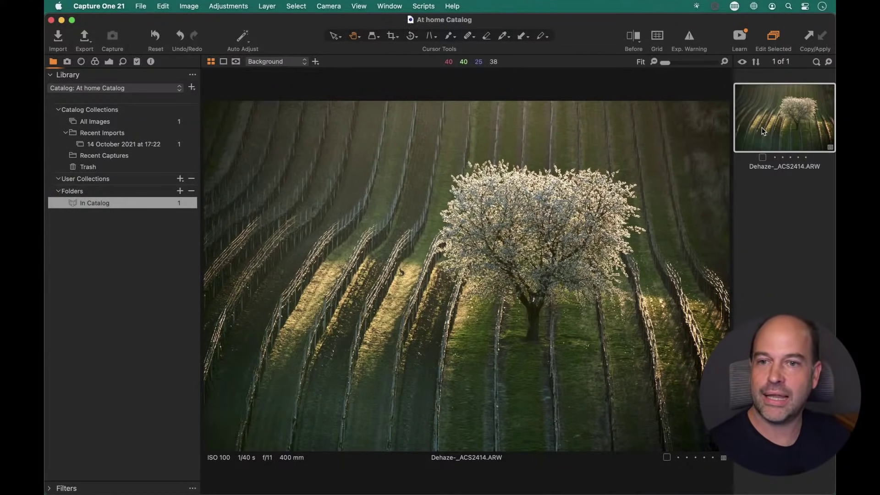
left_click_drag(763, 131, 101, 267)
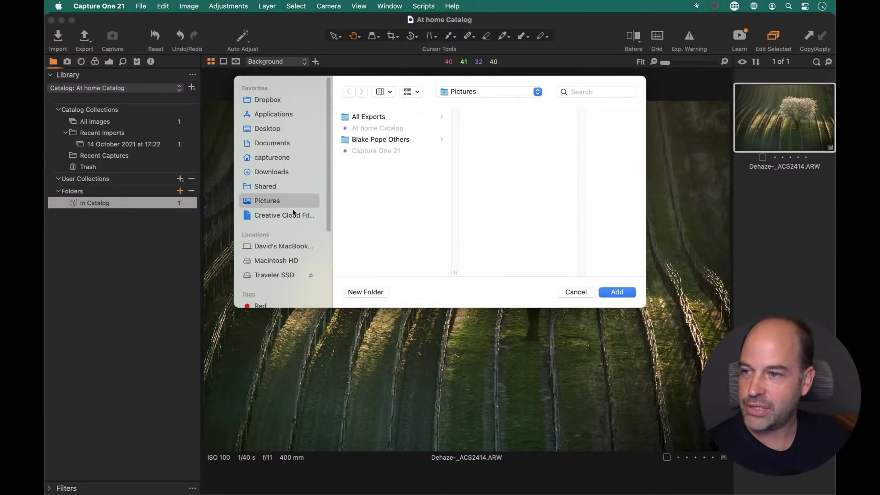
Create a 'Trees' folder inside Pictures and add it to the catalog's folders.
left_click(365, 293)
type("Tr")
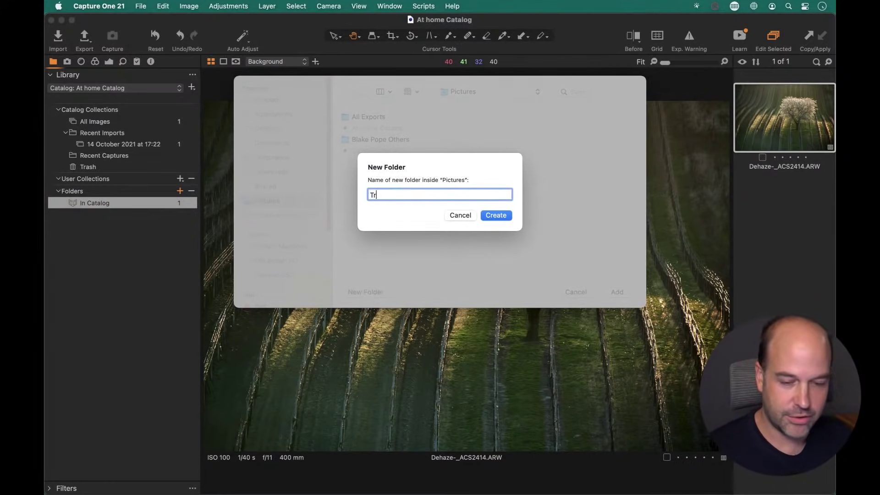
type("ees")
key("Return")
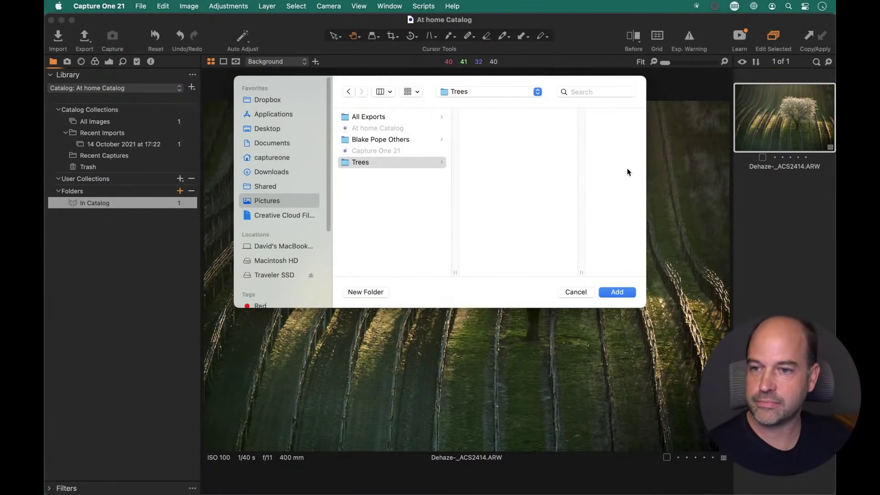
left_click(617, 293)
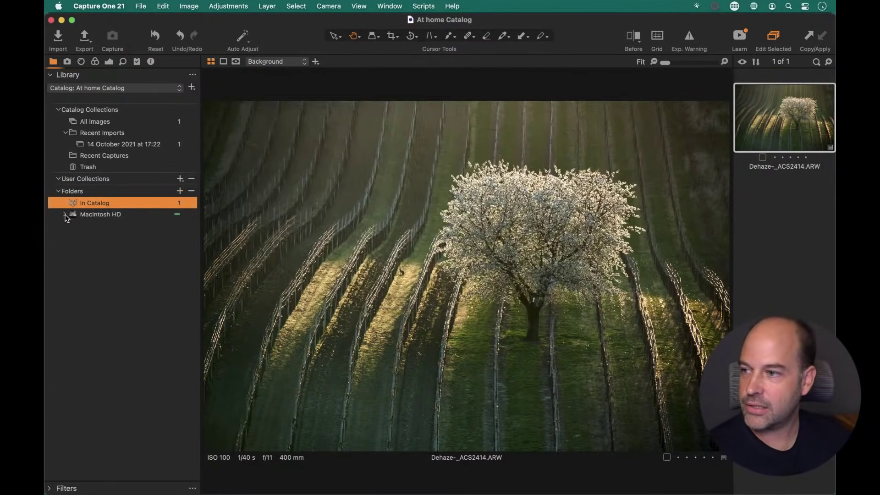
Move the tree image into the Trees folder and display that folder's contents.
left_click(79, 237)
left_click(88, 248)
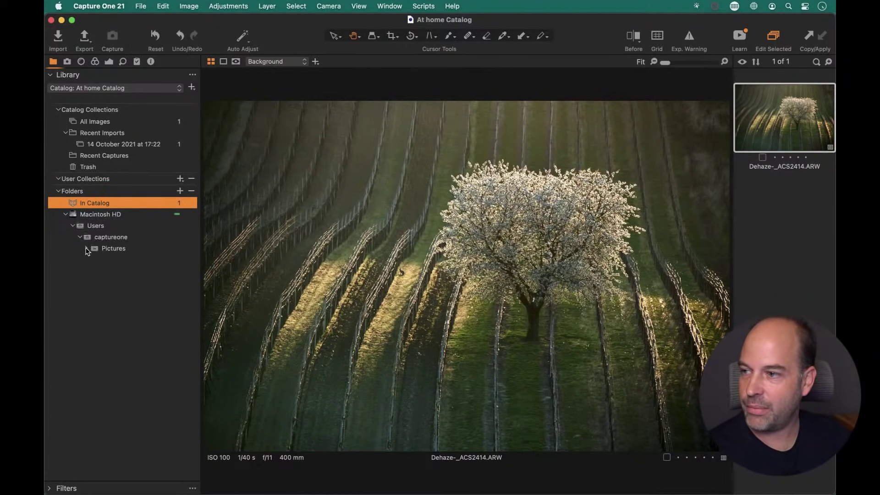
left_click_drag(778, 137, 116, 258)
left_click(113, 260)
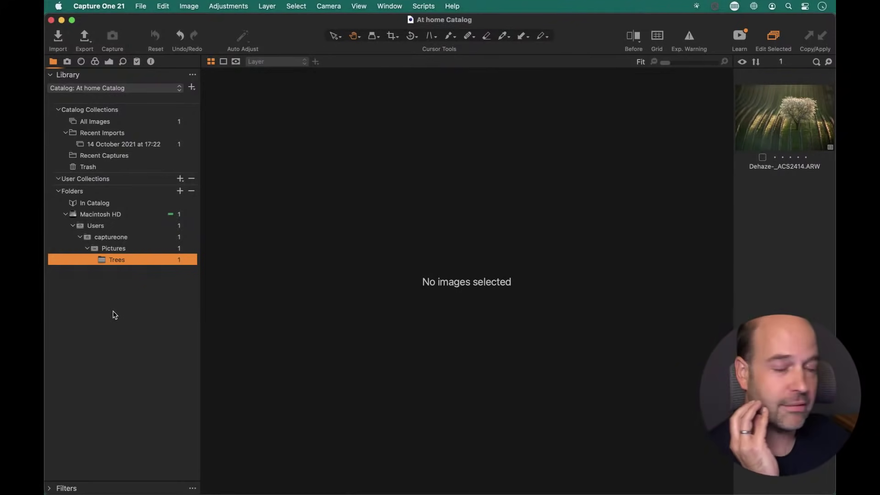
Show Dehaze-_ACS2414.ARW in the viewer, briefly check Finder, and return to Capture One.
left_click(792, 128)
key("super+Tab")
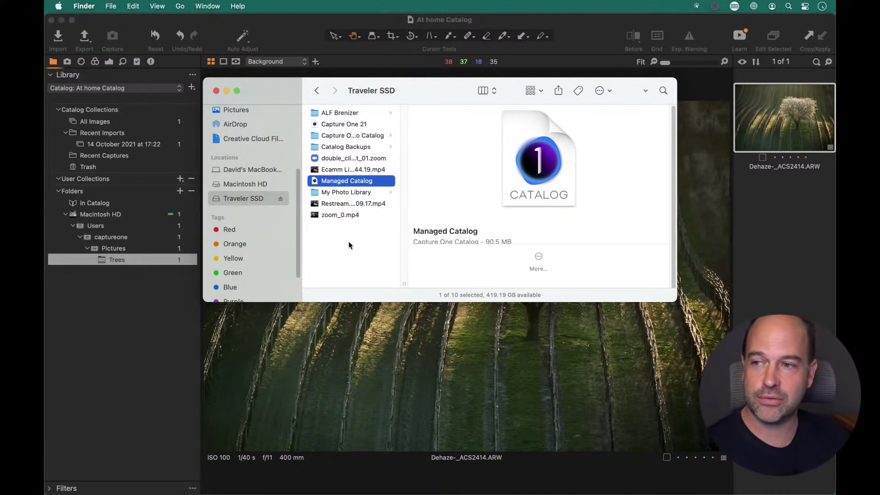
left_click(364, 331)
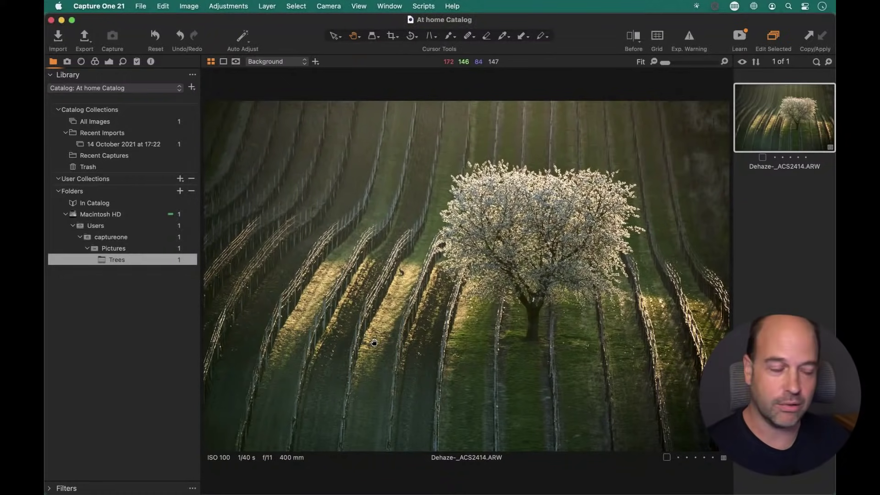